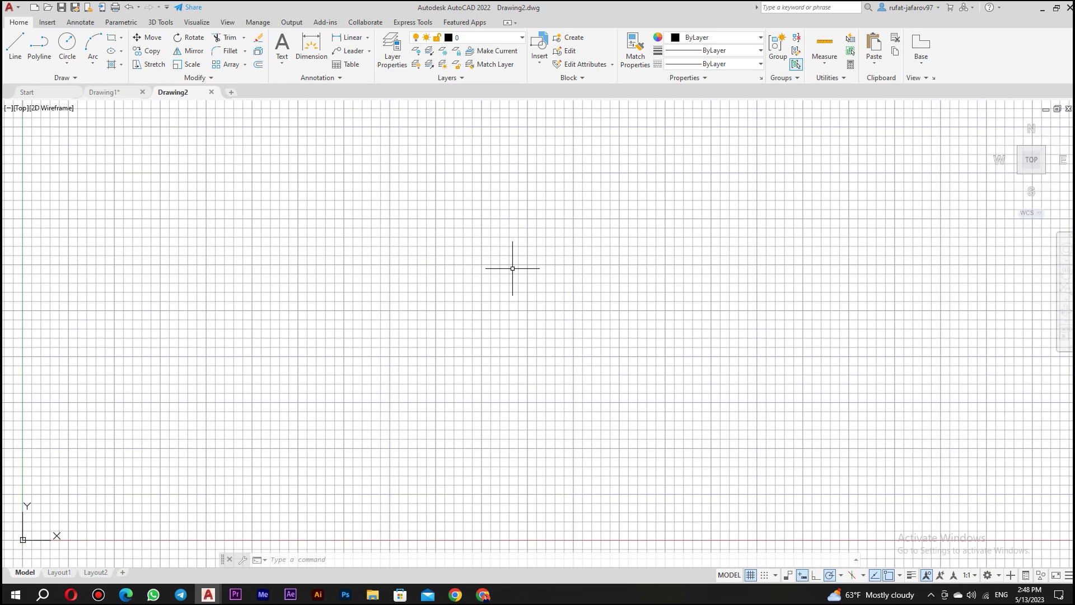
Switch to the browser and open the YouTube channel's Videos tab.
{"action": "left_click", "coordinate": [482, 594]}
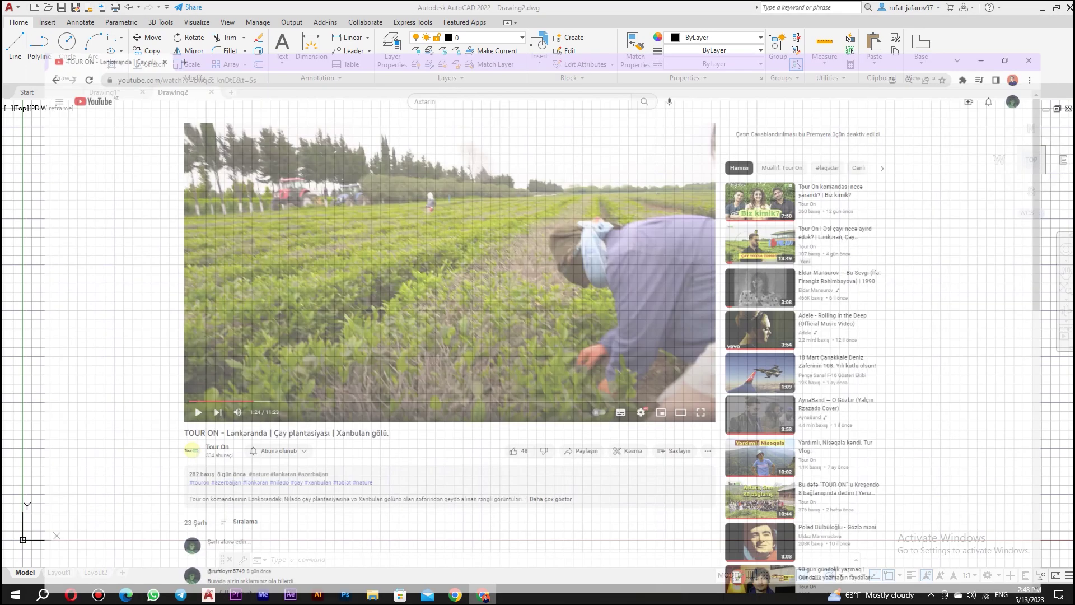
{"action": "left_click", "coordinate": [1047, 54]}
{"action": "left_click", "coordinate": [963, 121]}
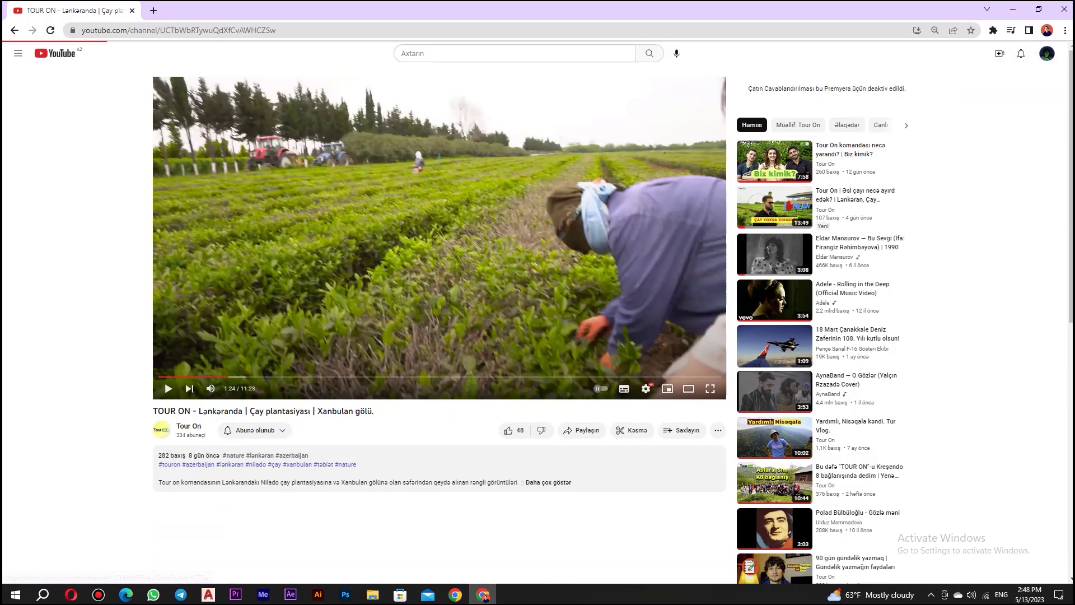
{"action": "left_click", "coordinate": [402, 303]}
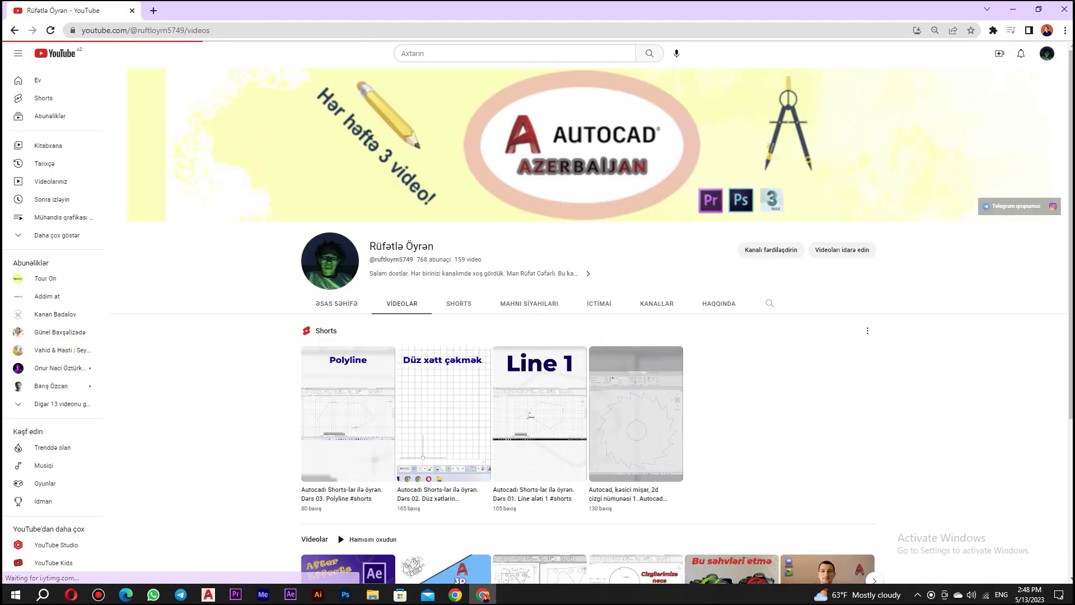
Scroll down the video grid to older tutorials like 'Mühəndis Qrafikası 02'.
{"action": "scroll", "coordinate": [513, 400], "scroll_direction": "down", "scroll_amount": 2}
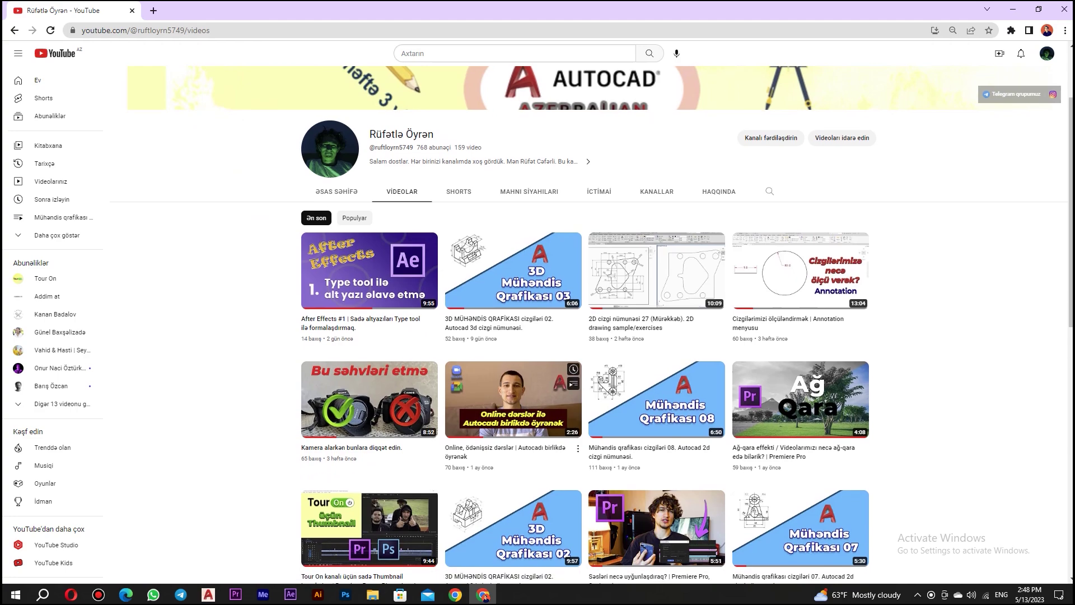
{"action": "scroll", "coordinate": [514, 399], "scroll_direction": "down", "scroll_amount": 1}
{"action": "scroll", "coordinate": [514, 399], "scroll_direction": "down", "scroll_amount": 1}
{"action": "scroll", "coordinate": [513, 399], "scroll_direction": "down", "scroll_amount": 2}
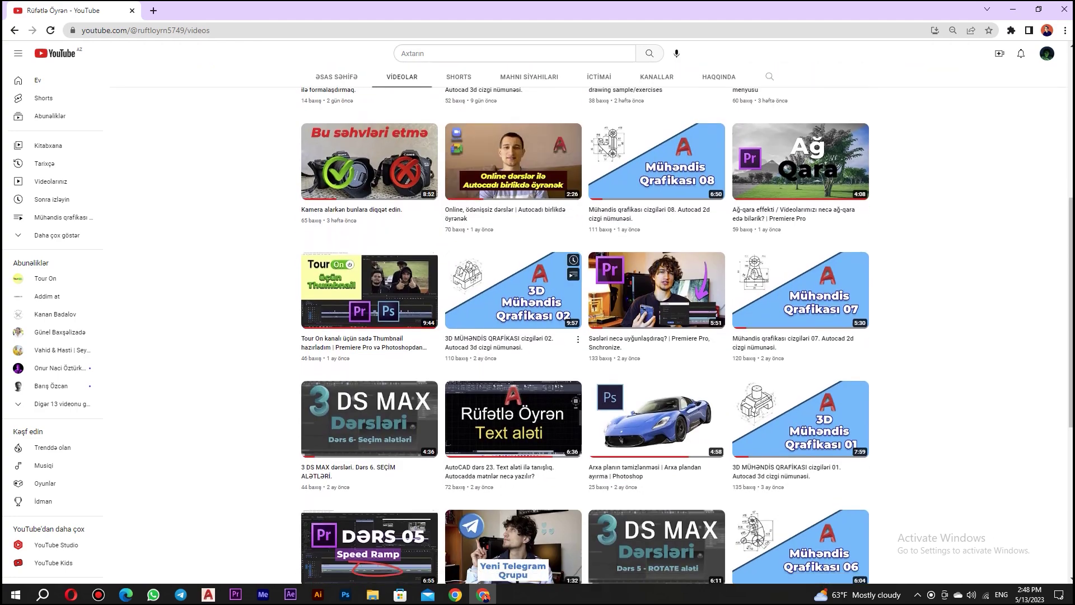
{"action": "scroll", "coordinate": [514, 399], "scroll_direction": "down", "scroll_amount": 2}
{"action": "scroll", "coordinate": [514, 303], "scroll_direction": "down", "scroll_amount": 2}
{"action": "scroll", "coordinate": [514, 303], "scroll_direction": "down", "scroll_amount": 2}
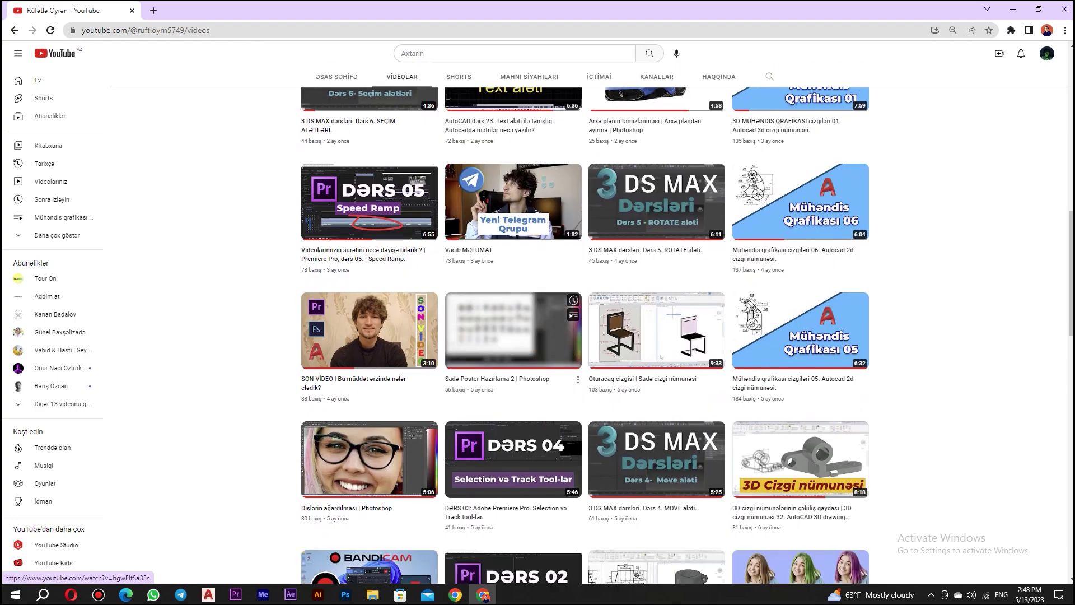
{"action": "scroll", "coordinate": [513, 303], "scroll_direction": "down", "scroll_amount": 3}
{"action": "scroll", "coordinate": [513, 302], "scroll_direction": "down", "scroll_amount": 2}
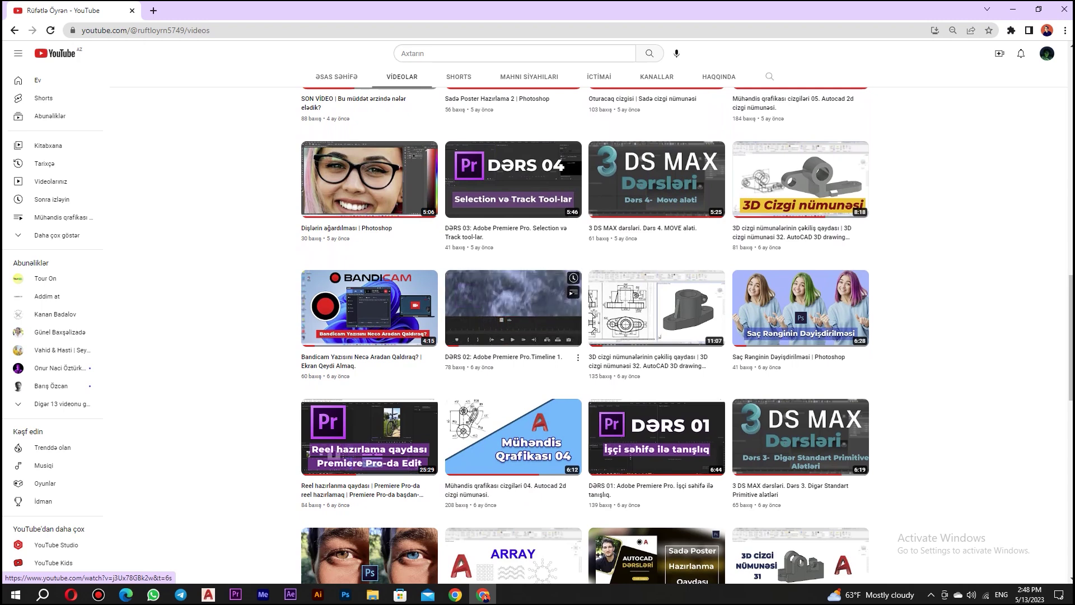
{"action": "scroll", "coordinate": [514, 358], "scroll_direction": "down", "scroll_amount": 2}
{"action": "scroll", "coordinate": [514, 359], "scroll_direction": "down", "scroll_amount": 1}
{"action": "scroll", "coordinate": [513, 358], "scroll_direction": "down", "scroll_amount": 2}
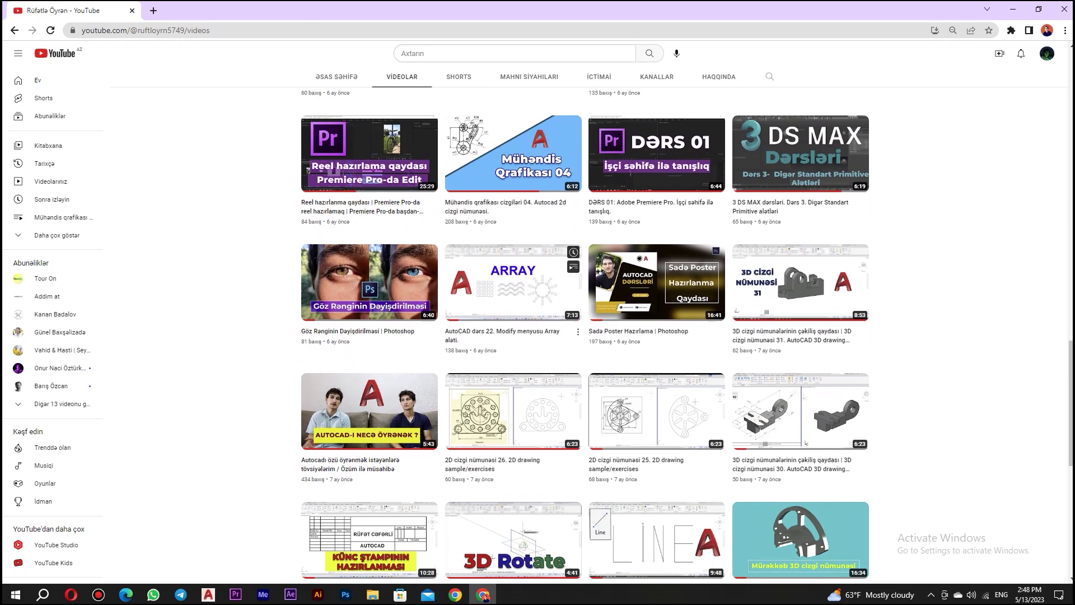
{"action": "scroll", "coordinate": [514, 359], "scroll_direction": "down", "scroll_amount": 3}
{"action": "scroll", "coordinate": [514, 358], "scroll_direction": "down", "scroll_amount": 2}
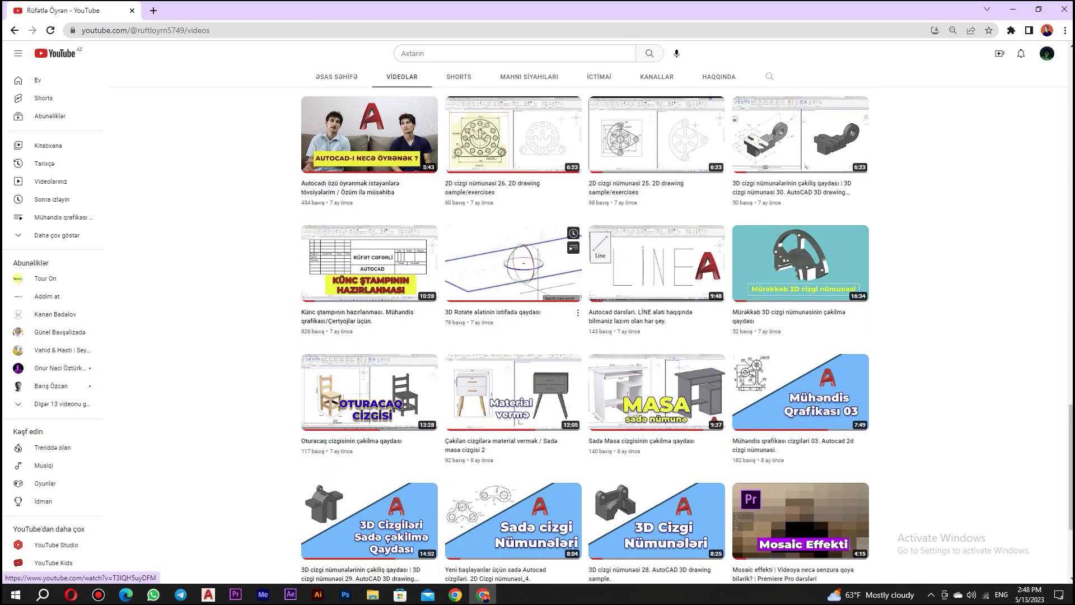
{"action": "scroll", "coordinate": [514, 358], "scroll_direction": "down", "scroll_amount": 3}
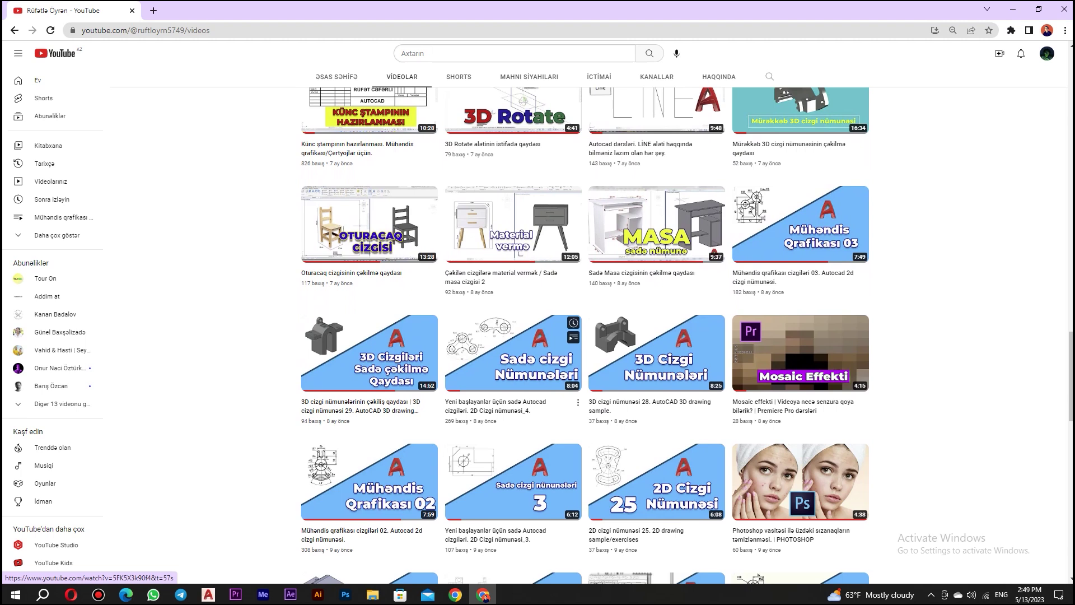
Return to AutoCAD, turn the grid off with F7 and zoom out.
{"action": "left_click", "coordinate": [208, 595]}
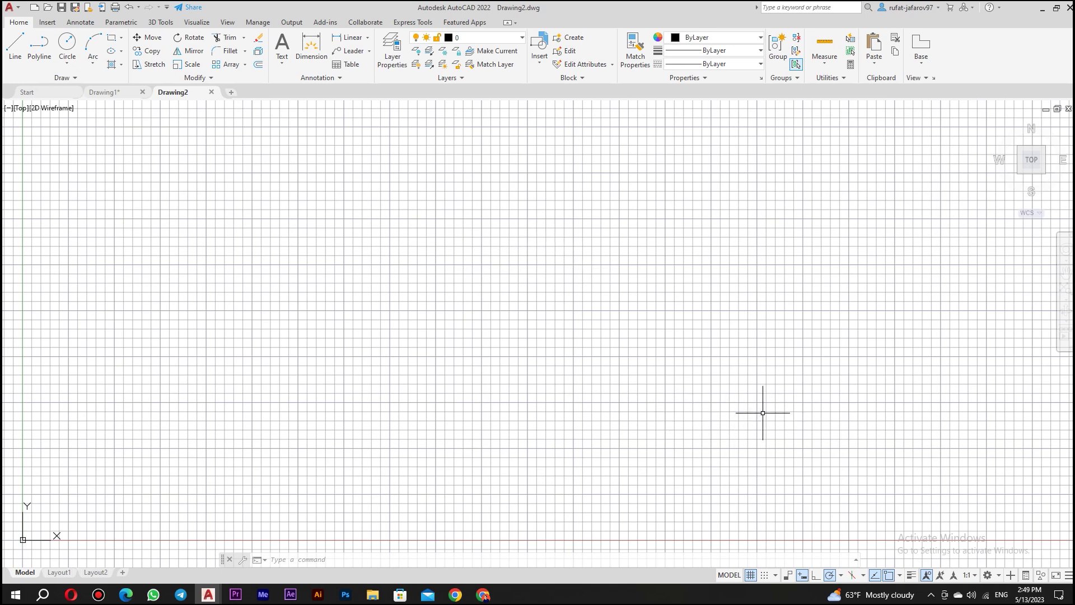
{"action": "key", "text": "F7"}
{"action": "scroll", "coordinate": [577, 308], "scroll_direction": "down", "scroll_amount": 3}
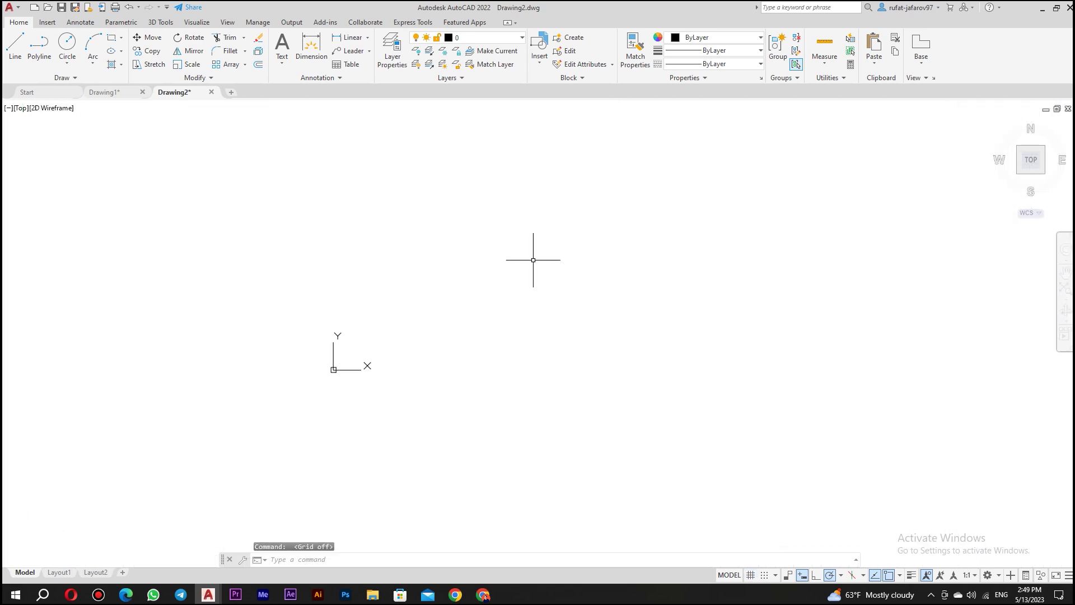
{"action": "scroll", "coordinate": [481, 249], "scroll_direction": "down", "scroll_amount": 2}
{"action": "scroll", "coordinate": [428, 336], "scroll_direction": "down", "scroll_amount": 1}
Click around the empty drawing area, then start the Line command.
{"action": "left_click", "coordinate": [430, 300]}
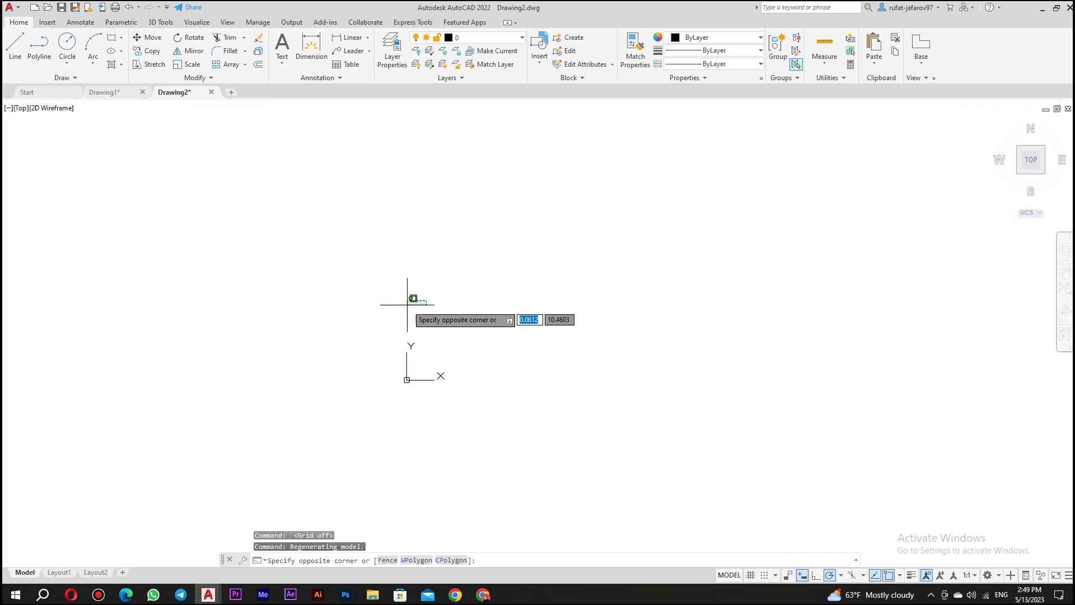
{"action": "left_click", "coordinate": [324, 440]}
{"action": "left_click", "coordinate": [369, 334]}
{"action": "left_click", "coordinate": [511, 424]}
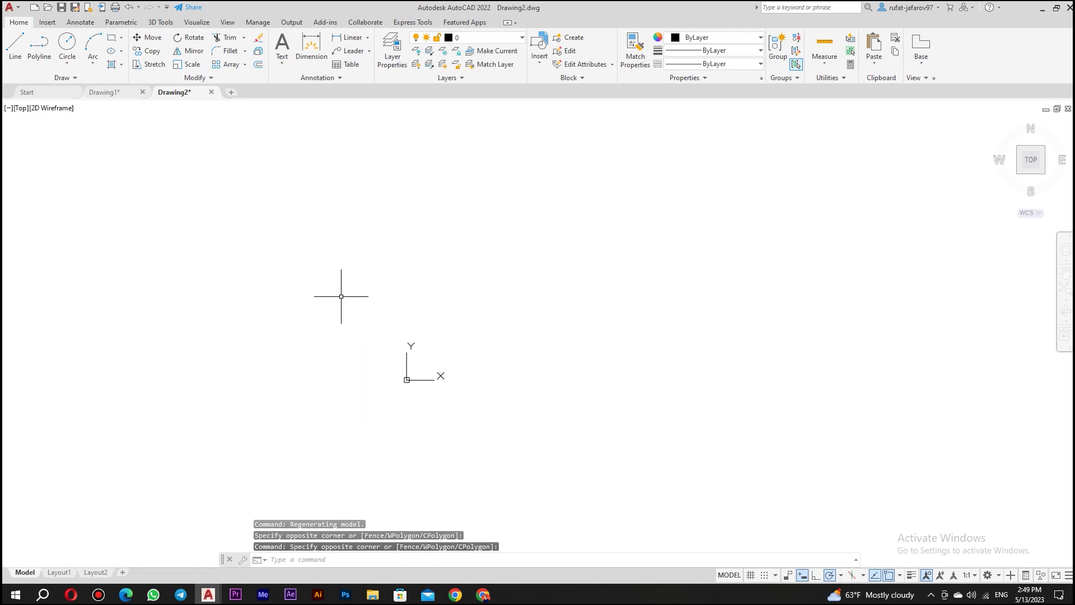
{"action": "left_click", "coordinate": [343, 296]}
{"action": "left_click", "coordinate": [504, 432]}
{"action": "left_click", "coordinate": [504, 257]}
{"action": "left_click", "coordinate": [333, 455]}
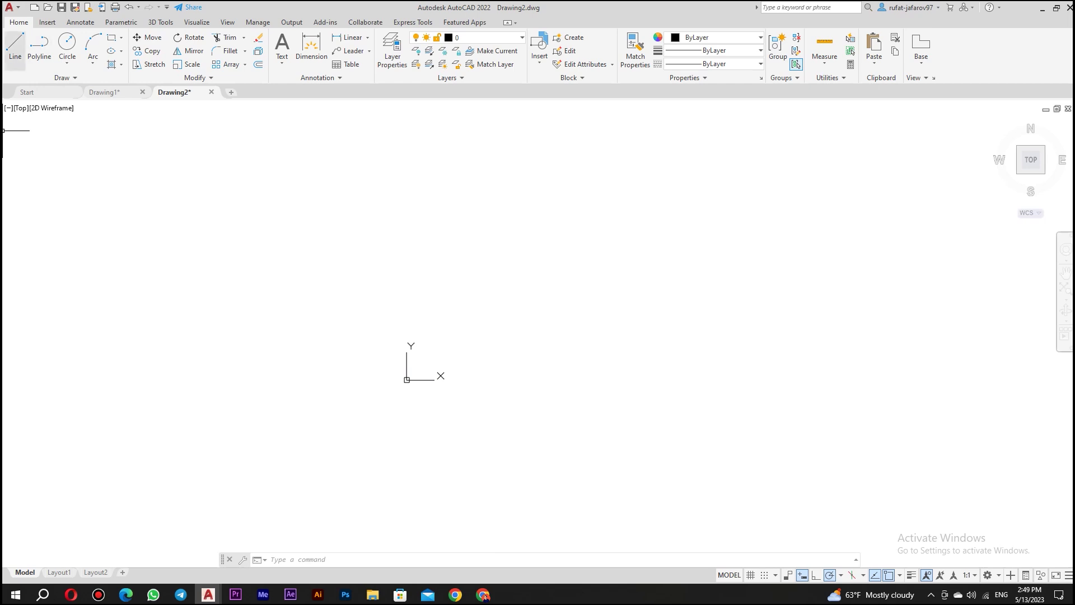
{"action": "left_click", "coordinate": [15, 47]}
{"action": "type", "text": "0"}
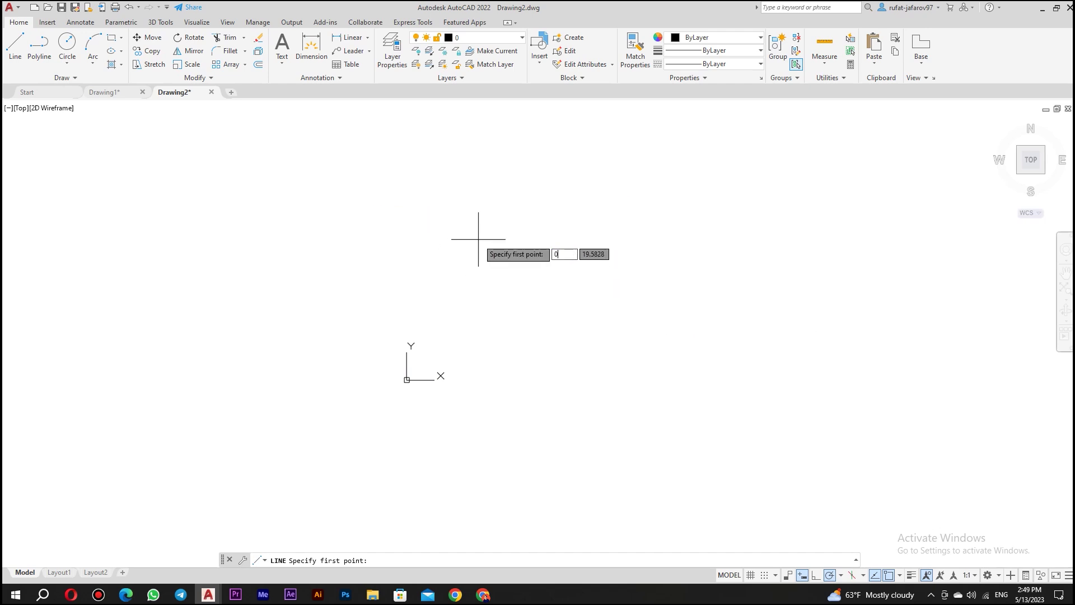
Draw a 5-unit vertical line upward from the origin 0,0.
{"action": "key", "text": "Tab"}
{"action": "key", "text": "Return"}
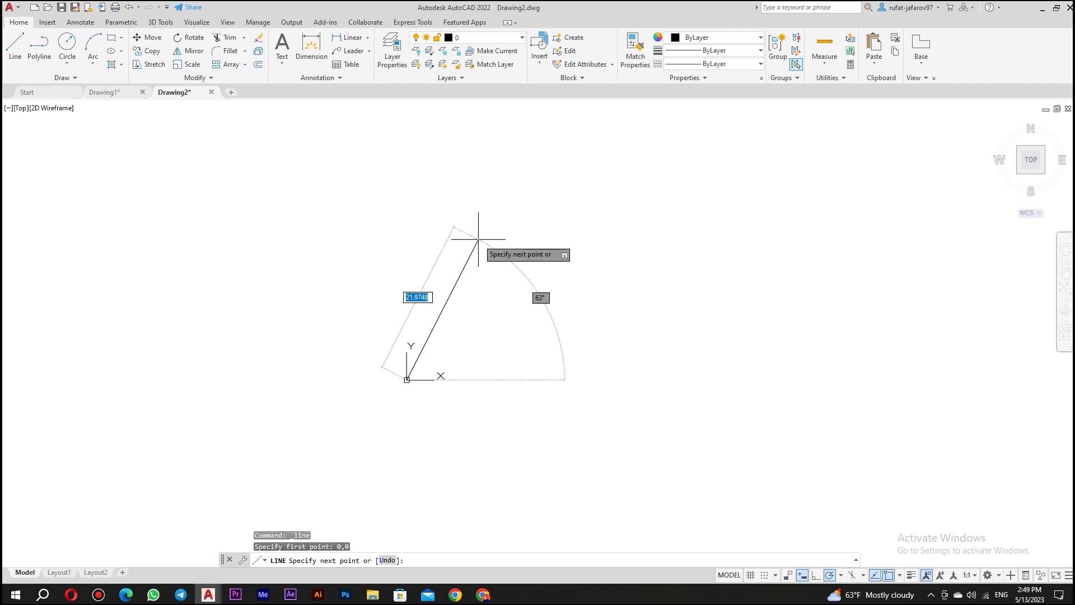
{"action": "scroll", "coordinate": [381, 342], "scroll_direction": "up", "scroll_amount": 4}
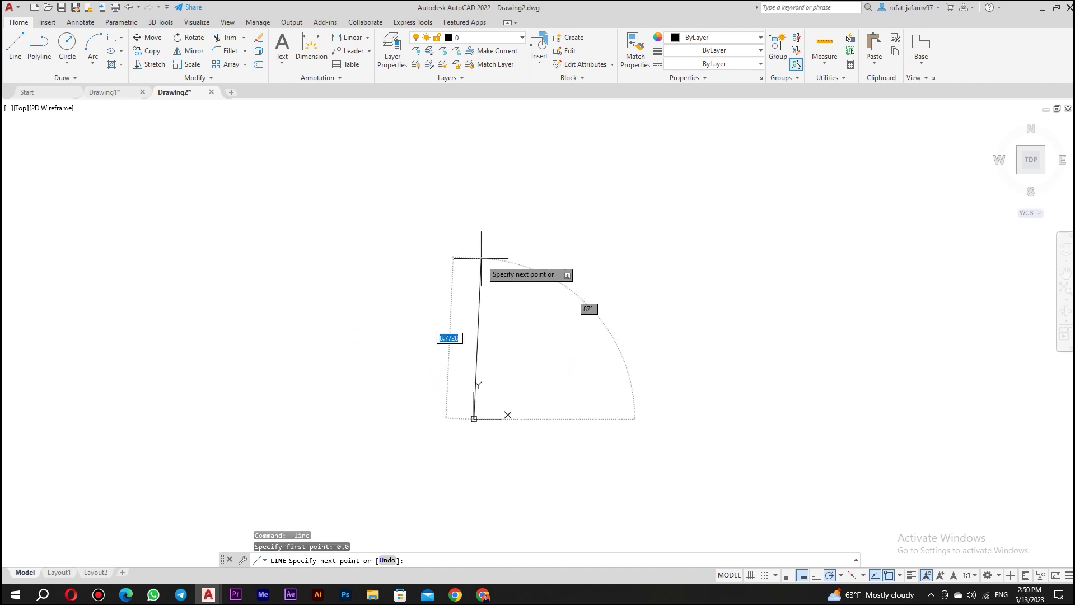
{"action": "type", "text": "5"}
{"action": "key", "text": "Return"}
{"action": "key", "text": "Escape"}
Draw a 5-unit horizontal line from the origin to the right.
{"action": "key", "text": "Return"}
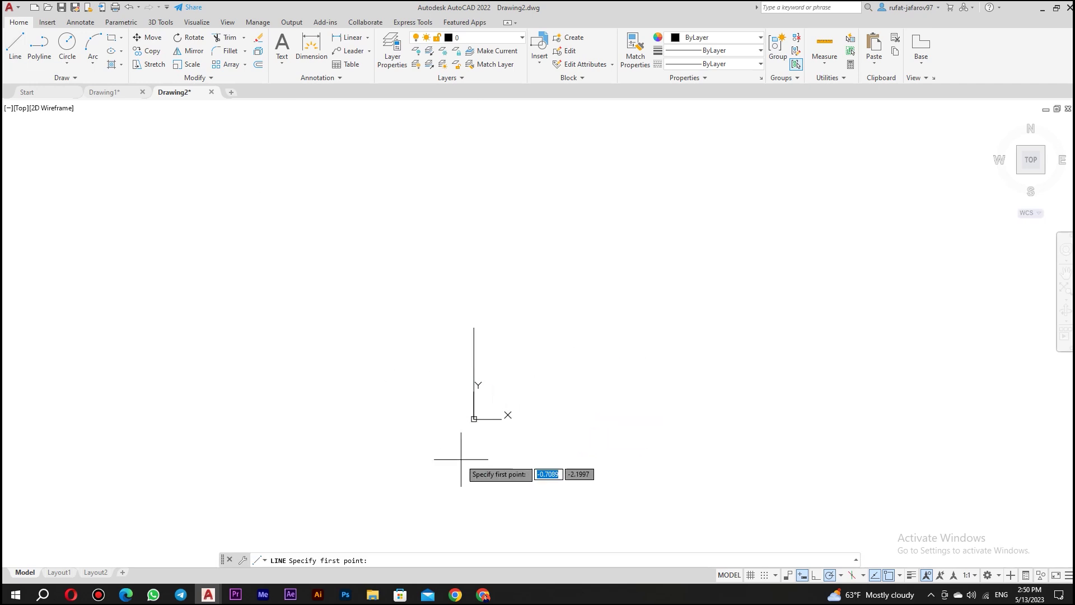
{"action": "left_click", "coordinate": [473, 418]}
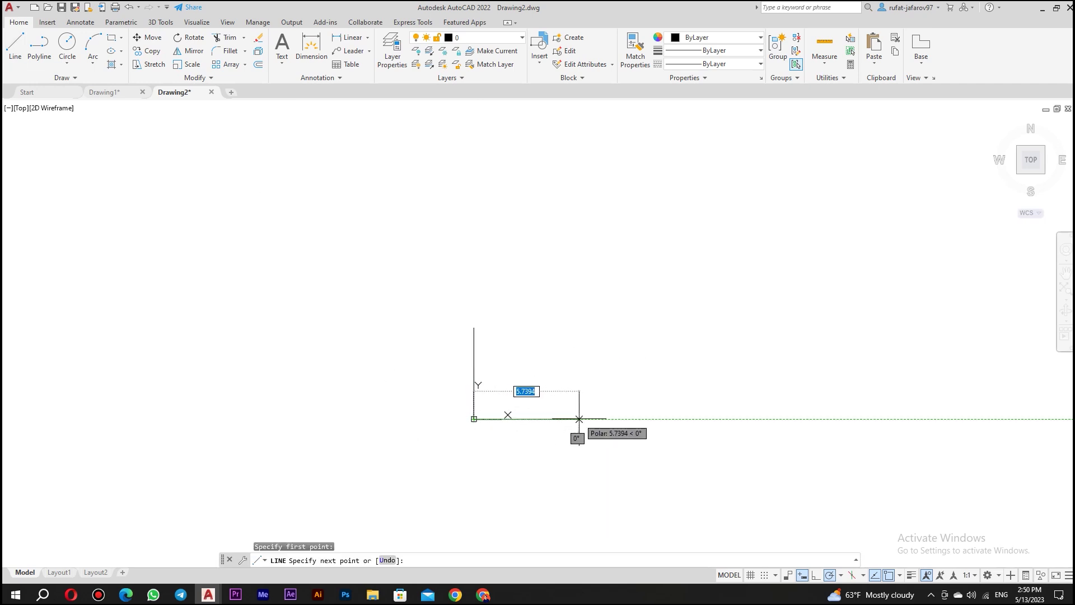
{"action": "type", "text": "5"}
{"action": "key", "text": "Return"}
{"action": "key", "text": "Escape"}
Rotate a copy of both lines 180° about the origin to complete the axes.
{"action": "left_click", "coordinate": [583, 314]}
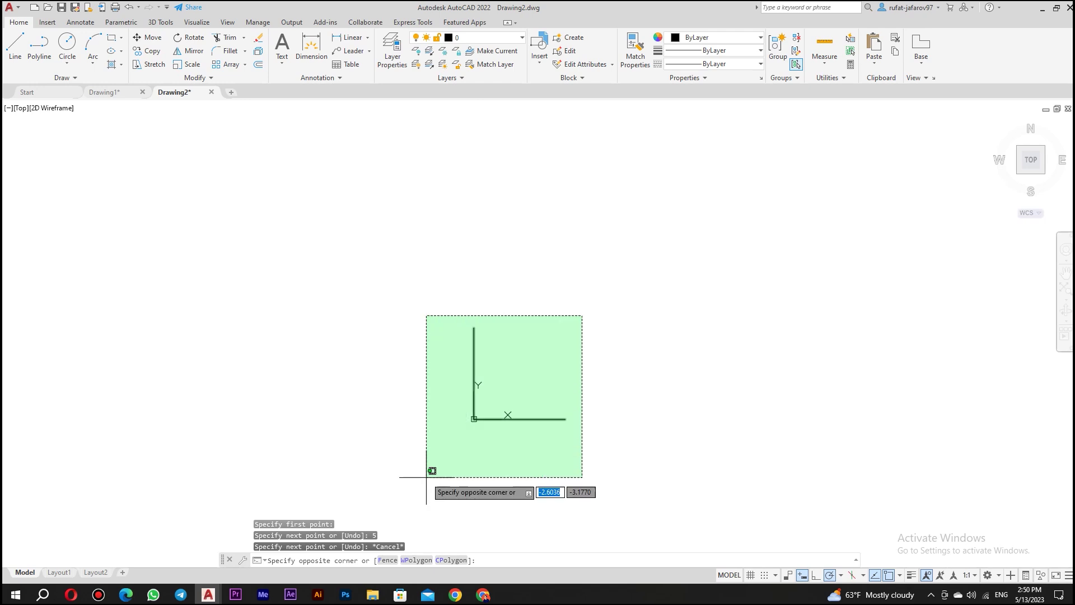
{"action": "left_click", "coordinate": [398, 506]}
{"action": "left_click", "coordinate": [191, 37]}
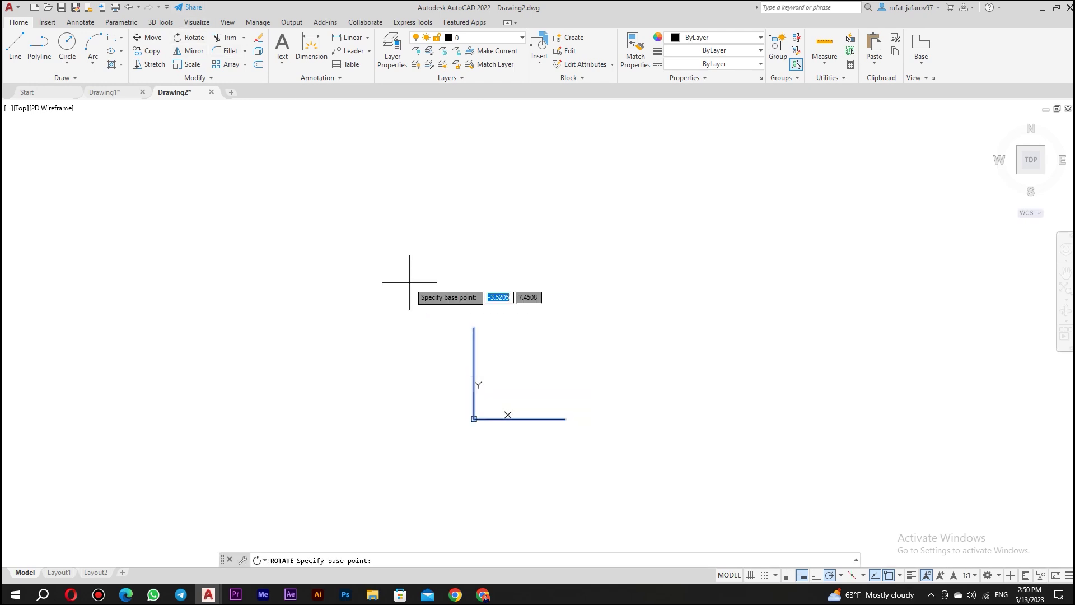
{"action": "left_click", "coordinate": [474, 419]}
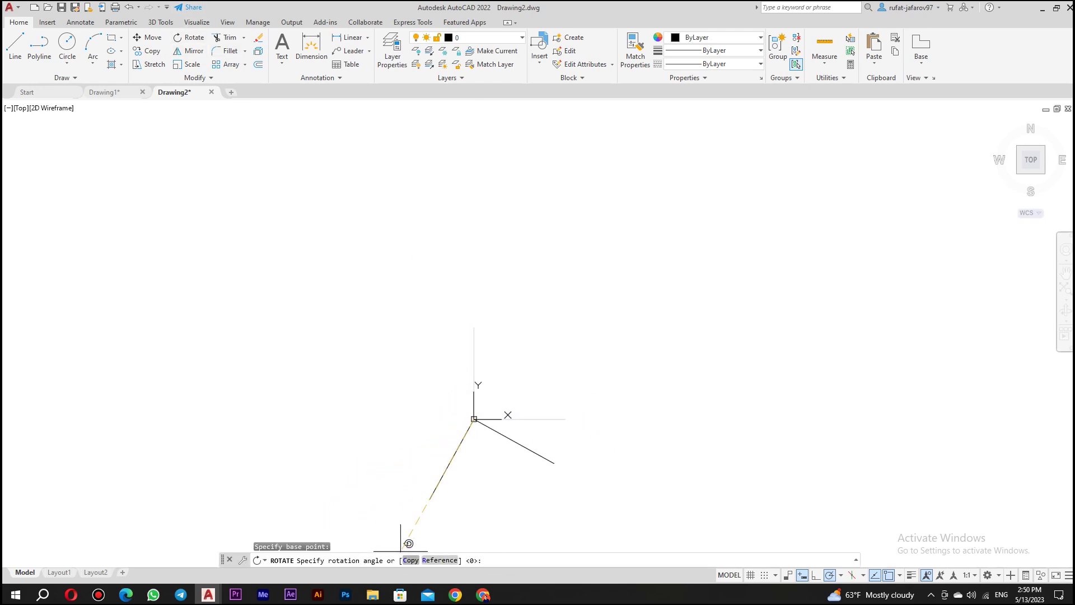
{"action": "type", "text": "c"}
{"action": "key", "text": "Return"}
{"action": "left_click", "coordinate": [337, 419]}
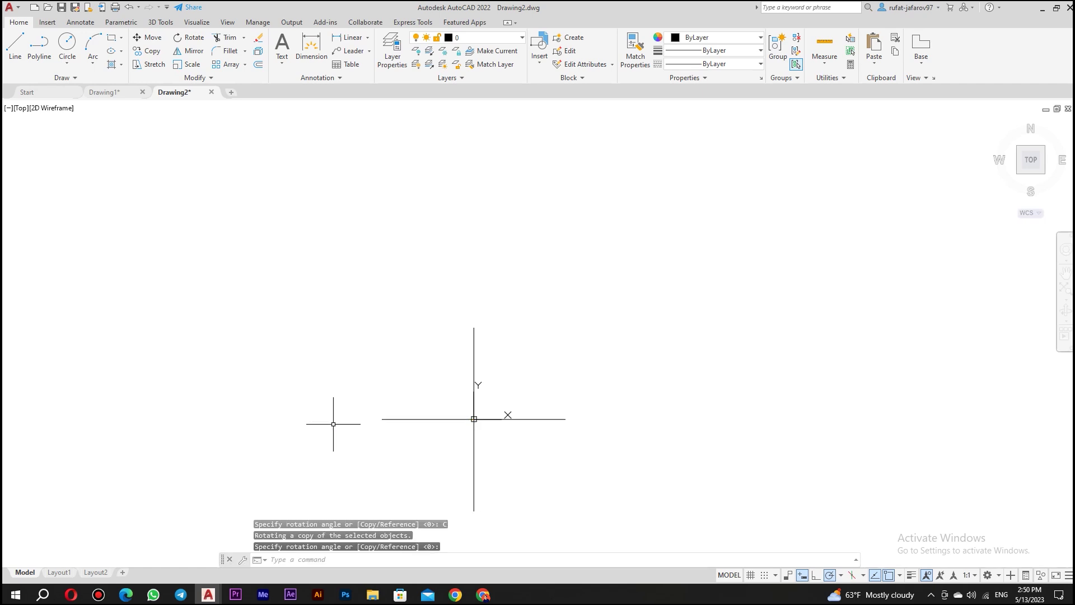
{"action": "middle_click_drag", "start_coordinate": [441, 491], "coordinate": [533, 363]}
{"action": "scroll", "coordinate": [555, 315], "scroll_direction": "up", "scroll_amount": 1}
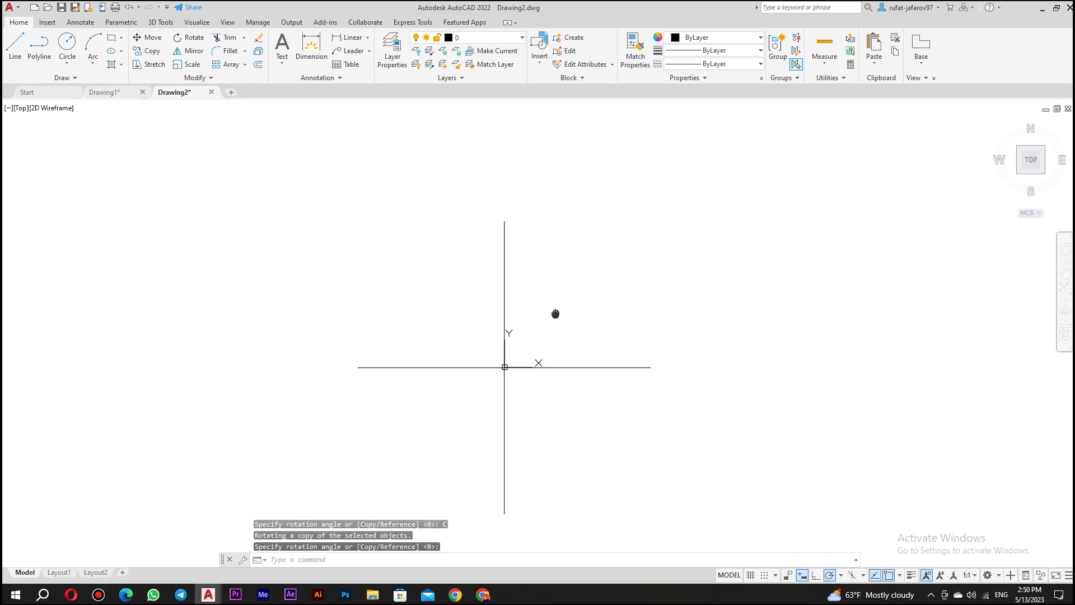
{"action": "scroll", "coordinate": [496, 361], "scroll_direction": "up", "scroll_amount": 1}
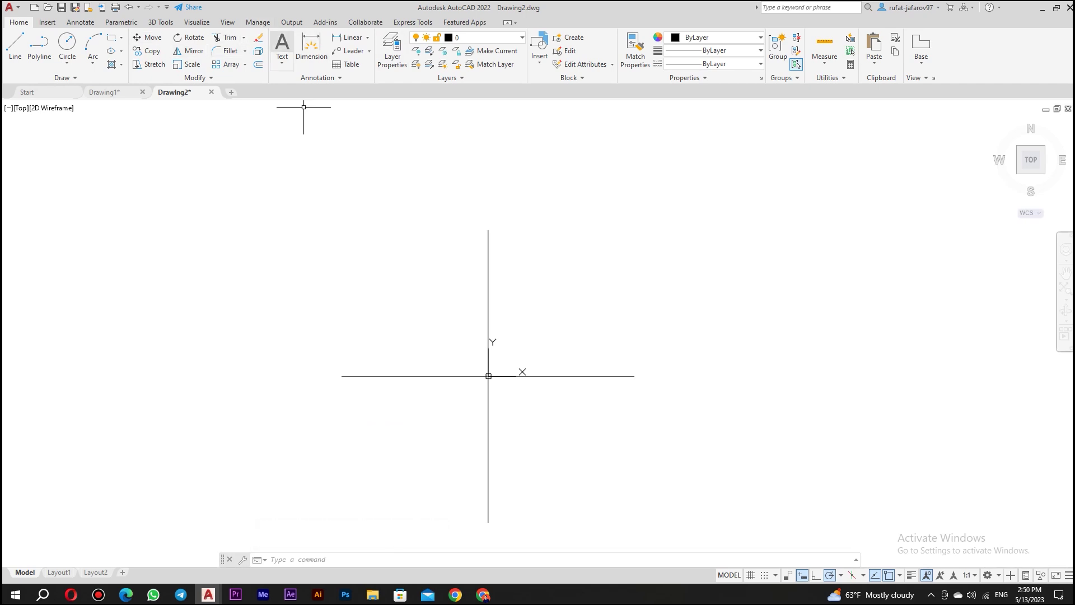
Create an MTEXT label '90°' above the axes, taking the degree sign from Character Map.
{"action": "type", "text": "mt"}
{"action": "key", "text": "Return"}
{"action": "left_click", "coordinate": [556, 225]}
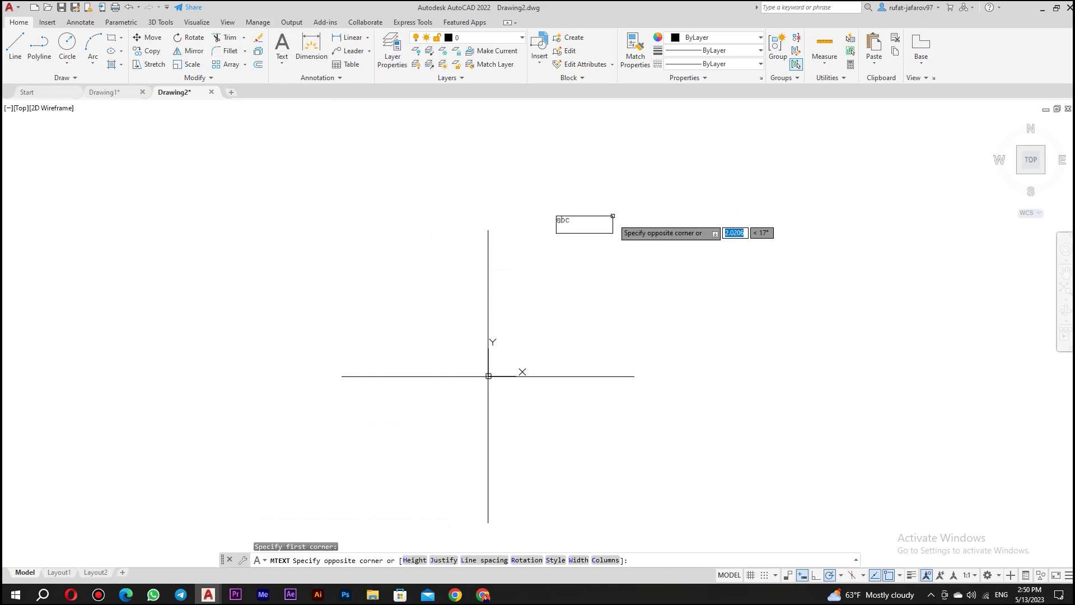
{"action": "left_click", "coordinate": [614, 236]}
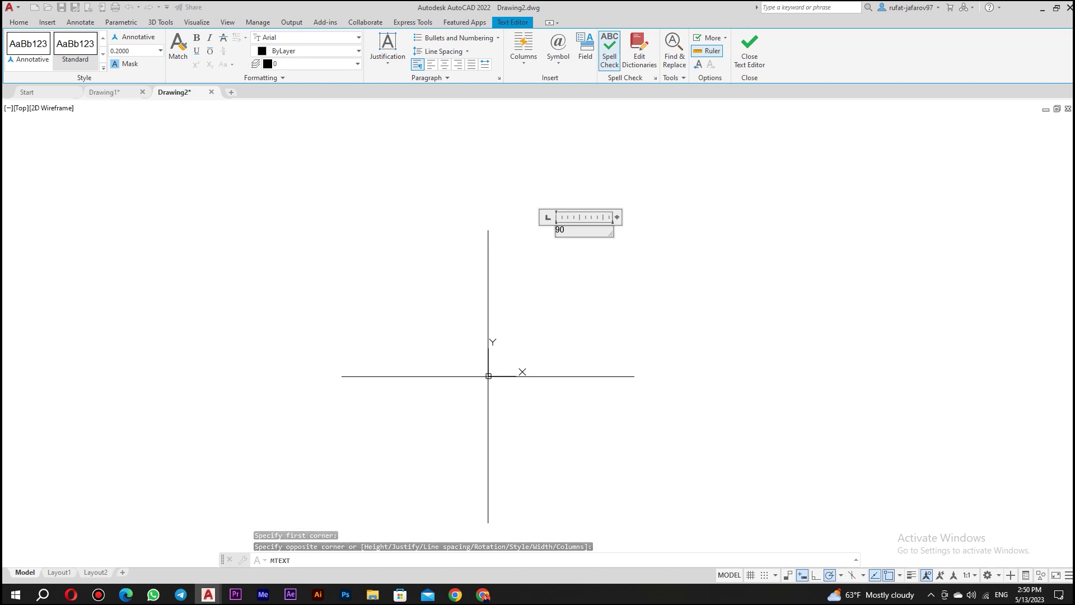
{"action": "left_click", "coordinate": [559, 49]}
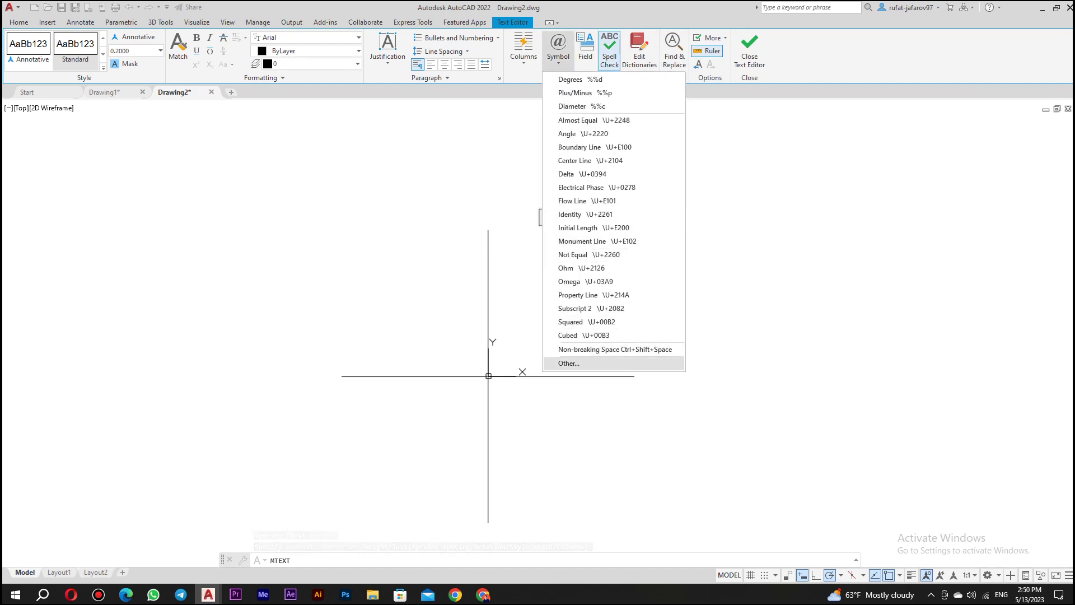
{"action": "left_click", "coordinate": [569, 363]}
{"action": "left_click", "coordinate": [152, 155]}
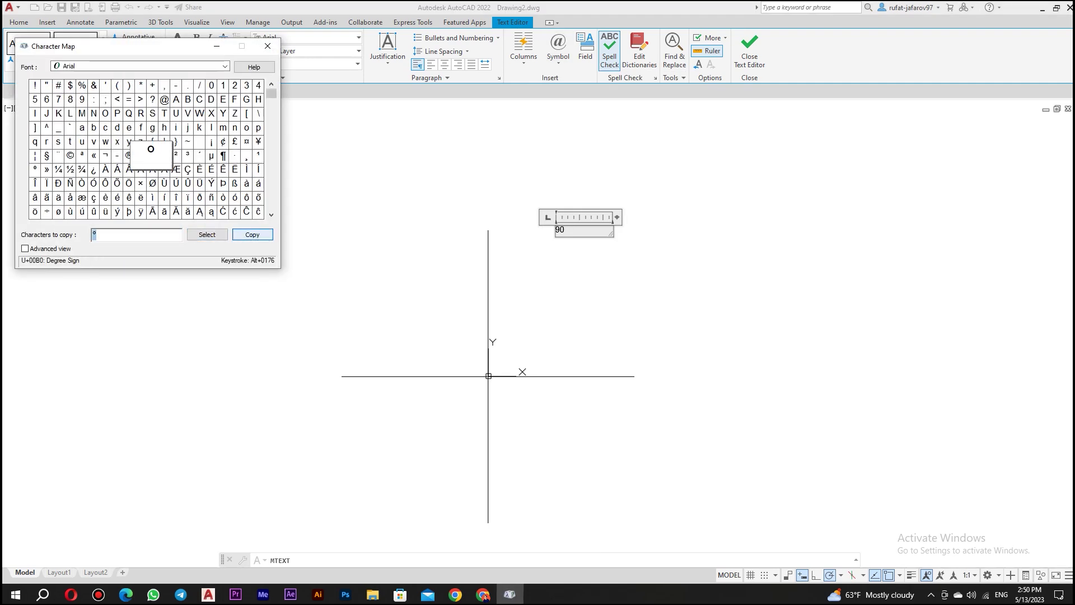
{"action": "left_click", "coordinate": [252, 235]}
{"action": "left_click", "coordinate": [585, 230]}
{"action": "type", "text": "°"}
{"action": "left_click", "coordinate": [661, 278]}
{"action": "key", "text": "Escape"}
Select the 90° label and start moving it.
{"action": "left_click", "coordinate": [584, 247]}
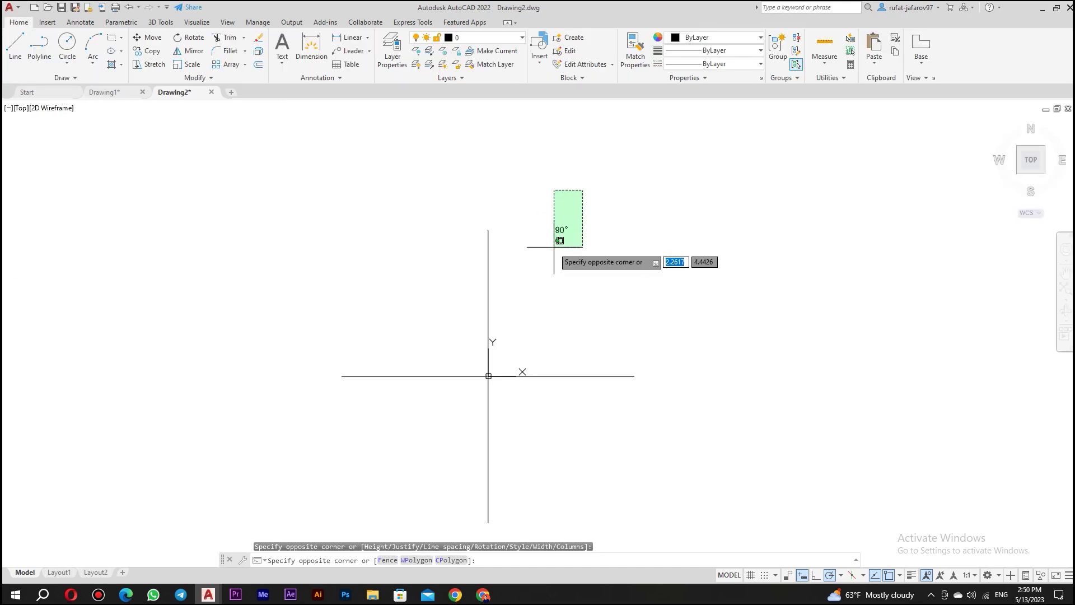
{"action": "left_click", "coordinate": [550, 188]}
{"action": "key", "text": "m"}
{"action": "key", "text": "Return"}
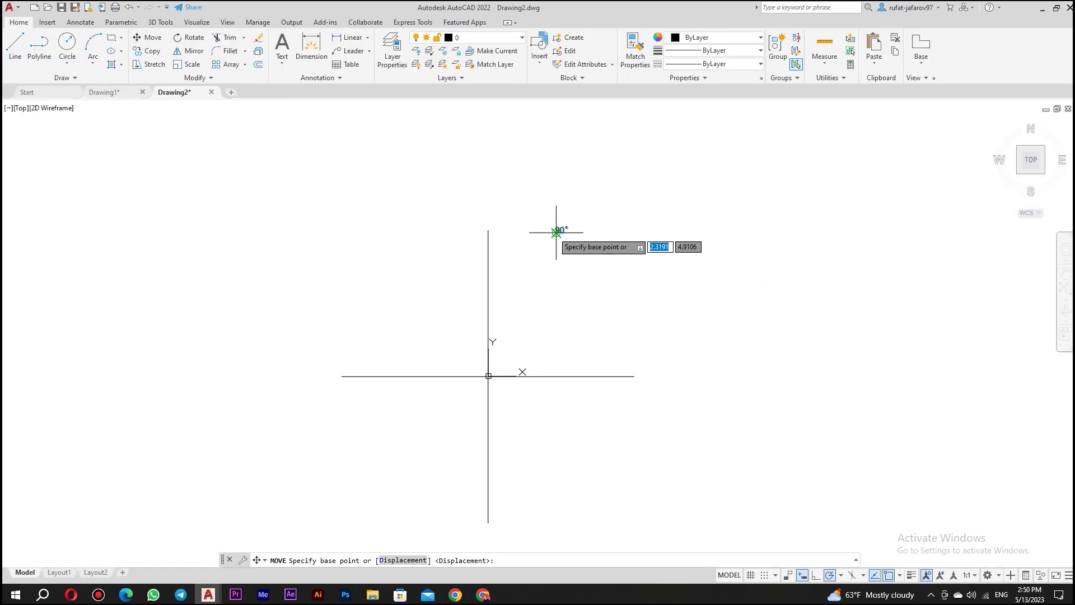
Place the 90° label at the top of the vertical axis.
{"action": "left_click", "coordinate": [557, 227]}
{"action": "left_click", "coordinate": [493, 228]}
{"action": "scroll", "coordinate": [492, 225], "scroll_direction": "up", "scroll_amount": 2}
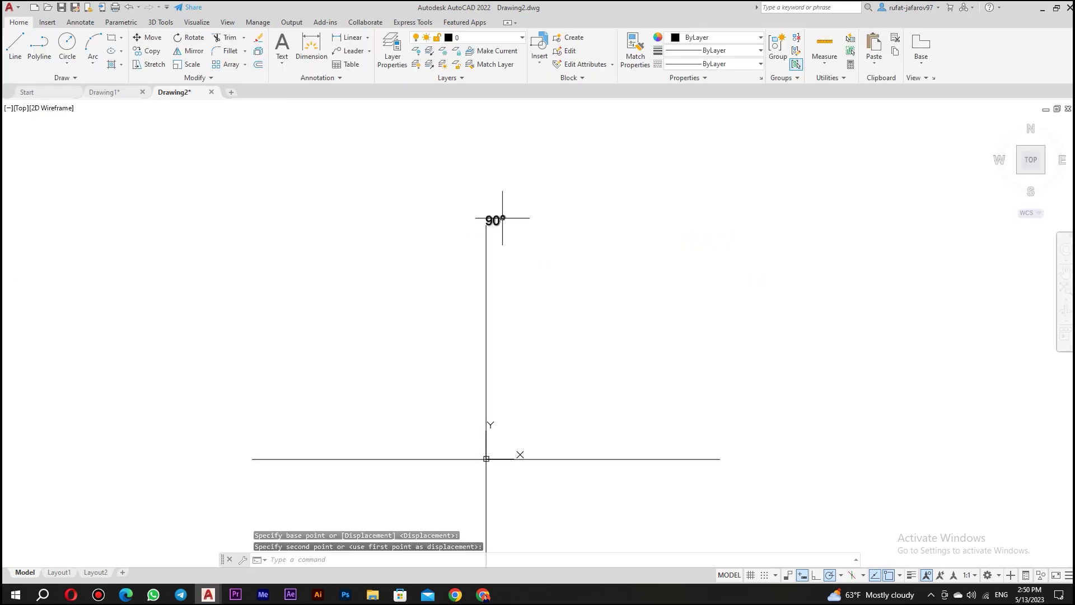
Copy the 90° label to the left, bottom and right axis ends.
{"action": "left_click", "coordinate": [146, 50]}
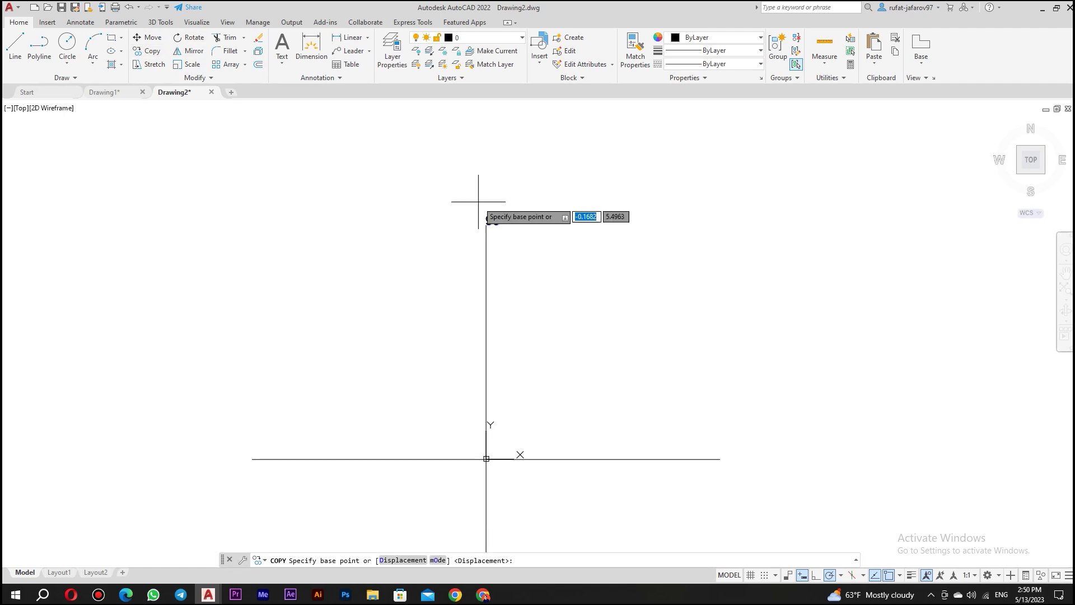
{"action": "left_click", "coordinate": [487, 216]}
{"action": "middle_click_drag", "start_coordinate": [240, 431], "coordinate": [365, 296]}
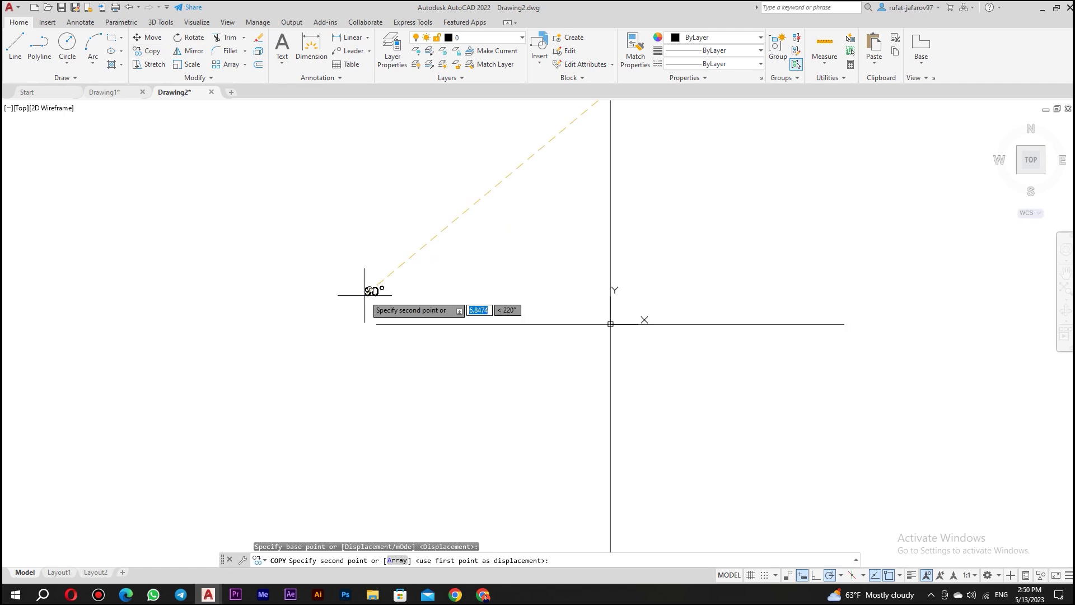
{"action": "left_click", "coordinate": [377, 322]}
{"action": "middle_click_drag", "start_coordinate": [530, 371], "coordinate": [511, 250]}
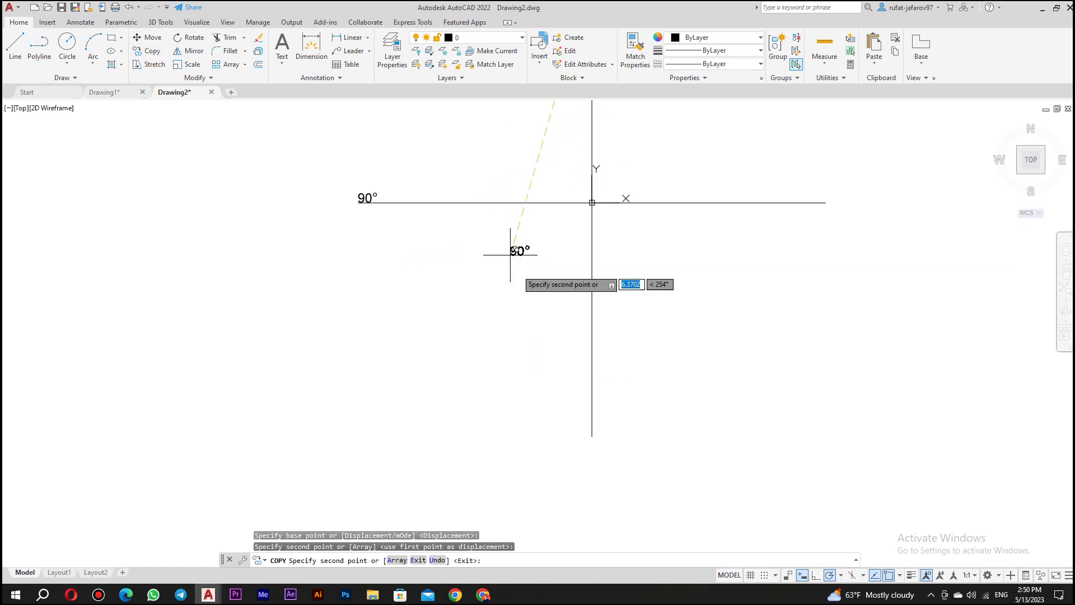
{"action": "left_click", "coordinate": [598, 431]}
{"action": "middle_click_drag", "start_coordinate": [851, 194], "coordinate": [796, 277]}
{"action": "left_click", "coordinate": [771, 286]}
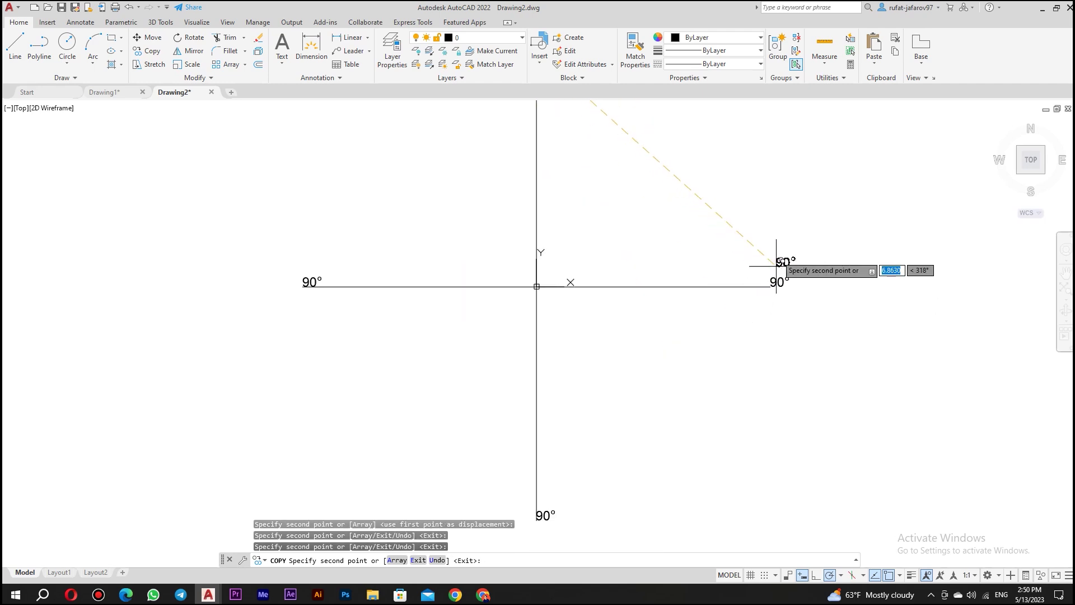
{"action": "right_click", "coordinate": [782, 229]}
{"action": "left_click", "coordinate": [806, 235]}
Edit the copies to read 0-360° at right, 180° at left and 270° at bottom.
{"action": "double_click", "coordinate": [780, 282]}
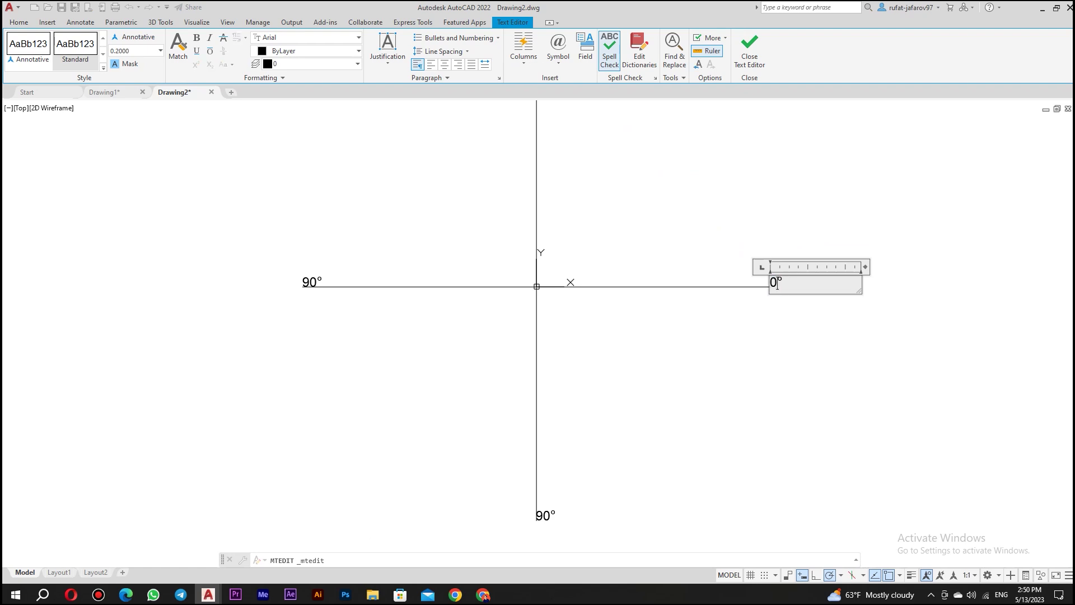
{"action": "type", "text": "-36"}
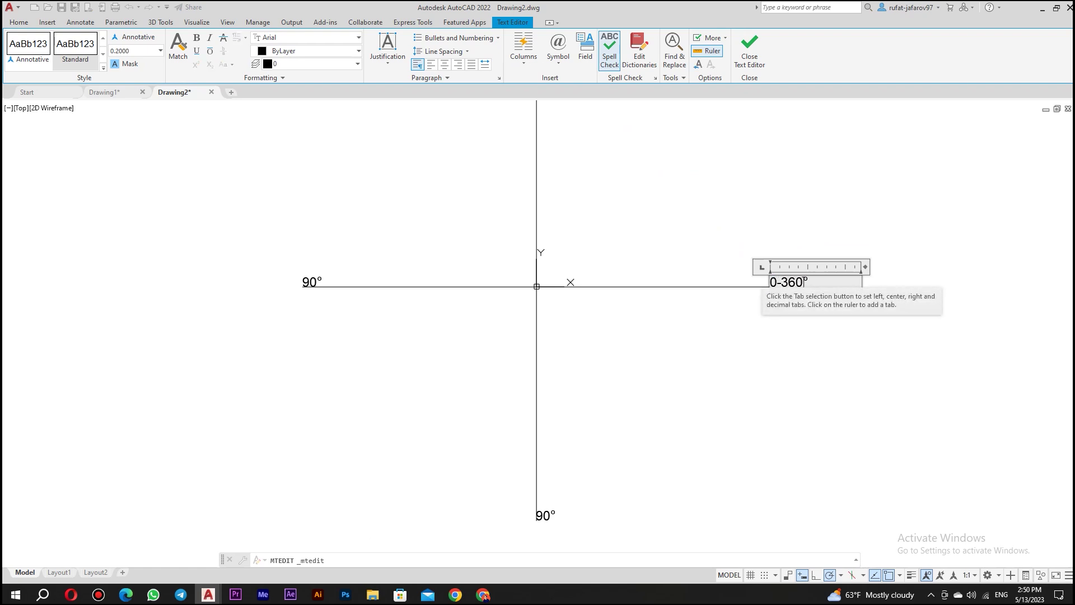
{"action": "left_click", "coordinate": [728, 364]}
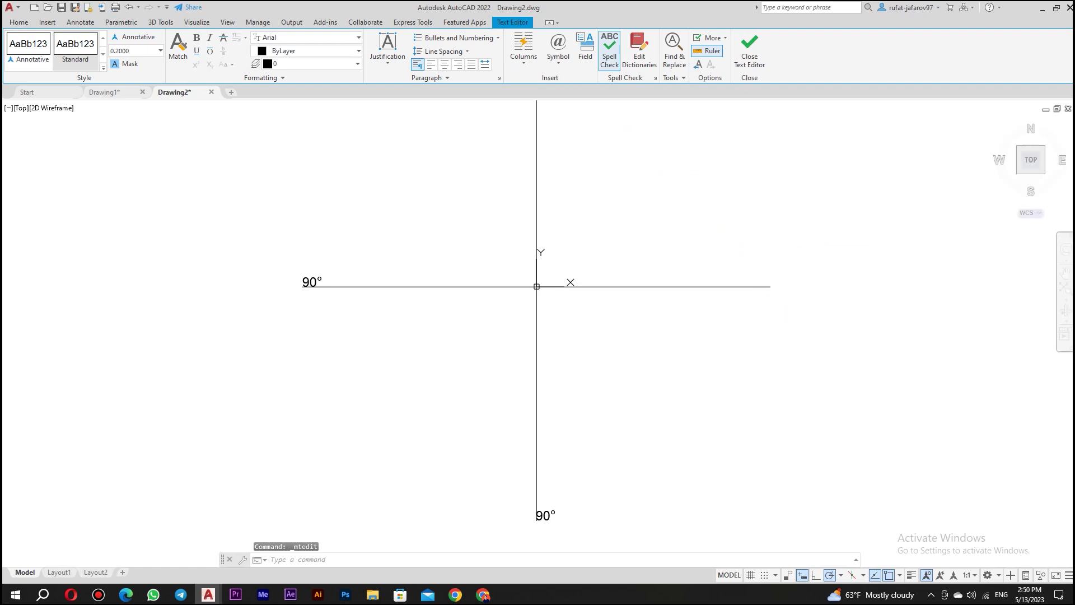
{"action": "double_click", "coordinate": [309, 283]}
{"action": "type", "text": "180"}
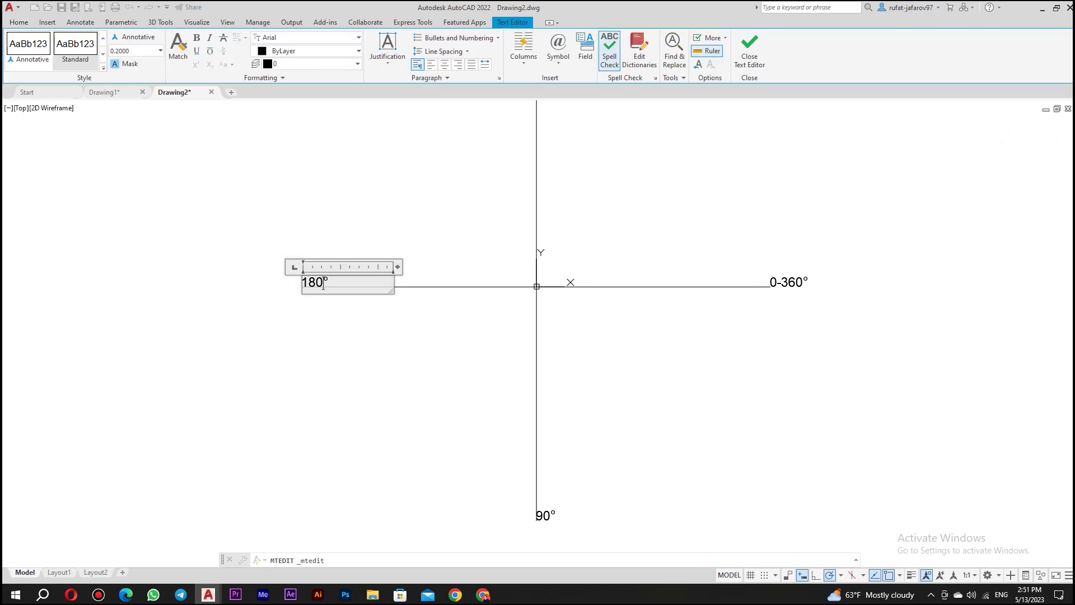
{"action": "left_click", "coordinate": [377, 343]}
{"action": "double_click", "coordinate": [547, 511]}
{"action": "type", "text": "270"}
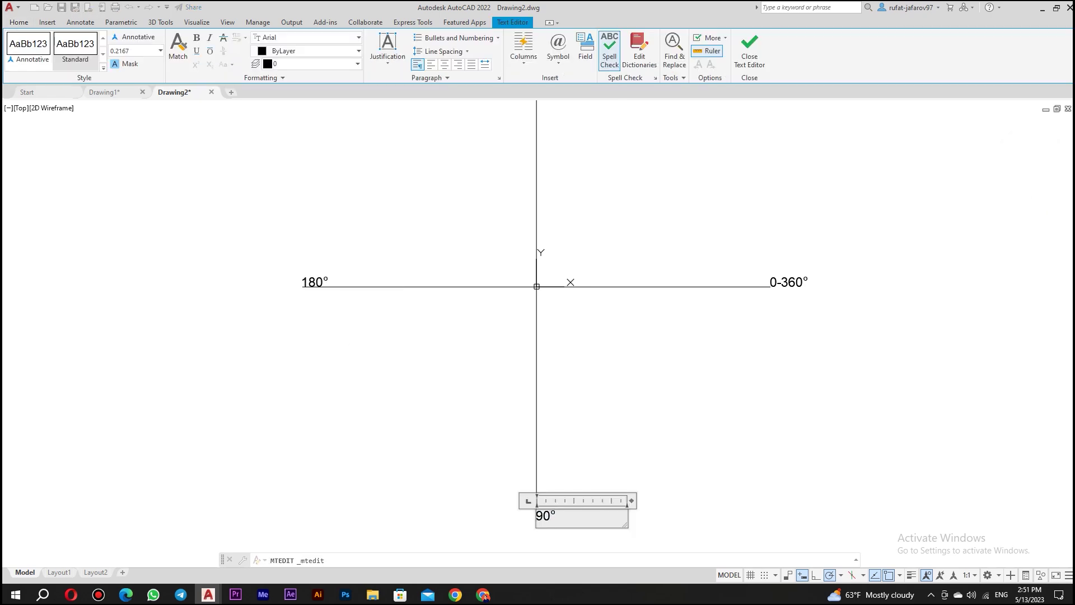
{"action": "left_click", "coordinate": [681, 434]}
{"action": "scroll", "coordinate": [689, 426], "scroll_direction": "down", "scroll_amount": 2}
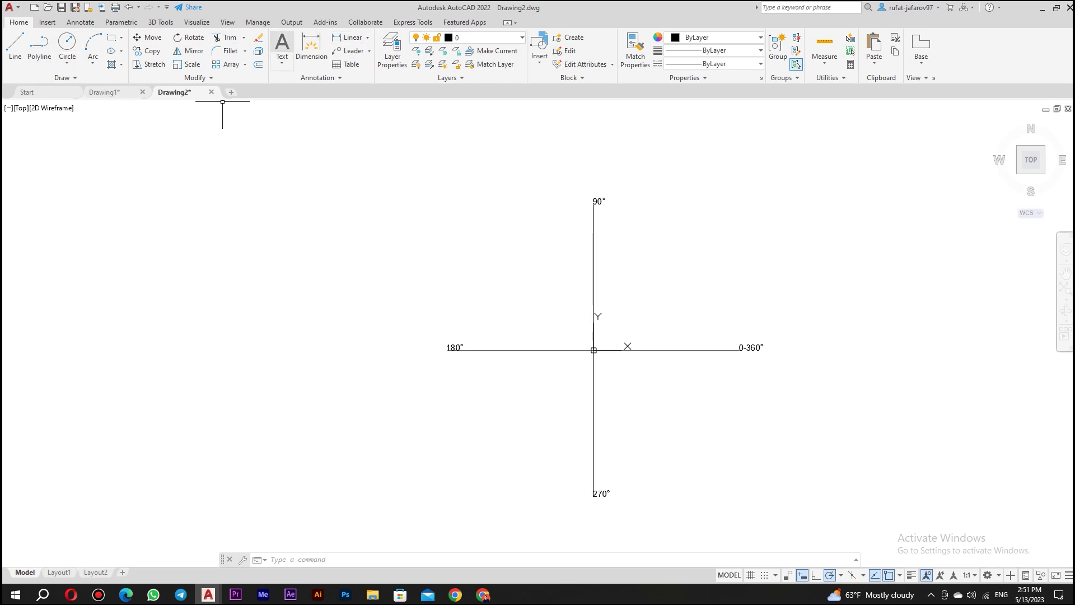
Create a multiline text numeral I with an enlarged text height.
{"action": "left_click", "coordinate": [281, 48]}
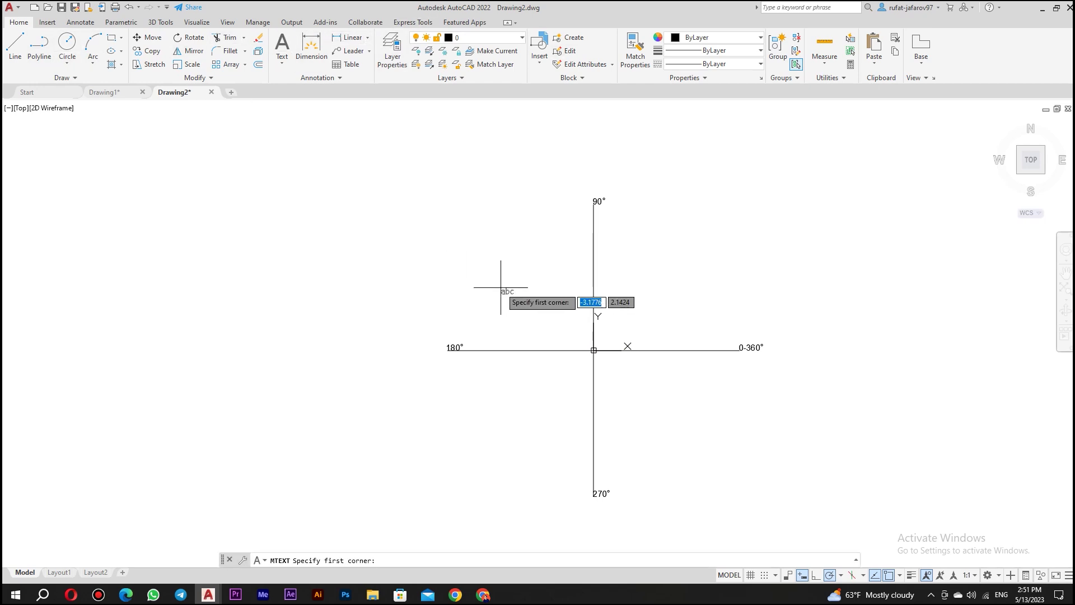
{"action": "left_click", "coordinate": [670, 252]}
{"action": "left_click", "coordinate": [799, 259]}
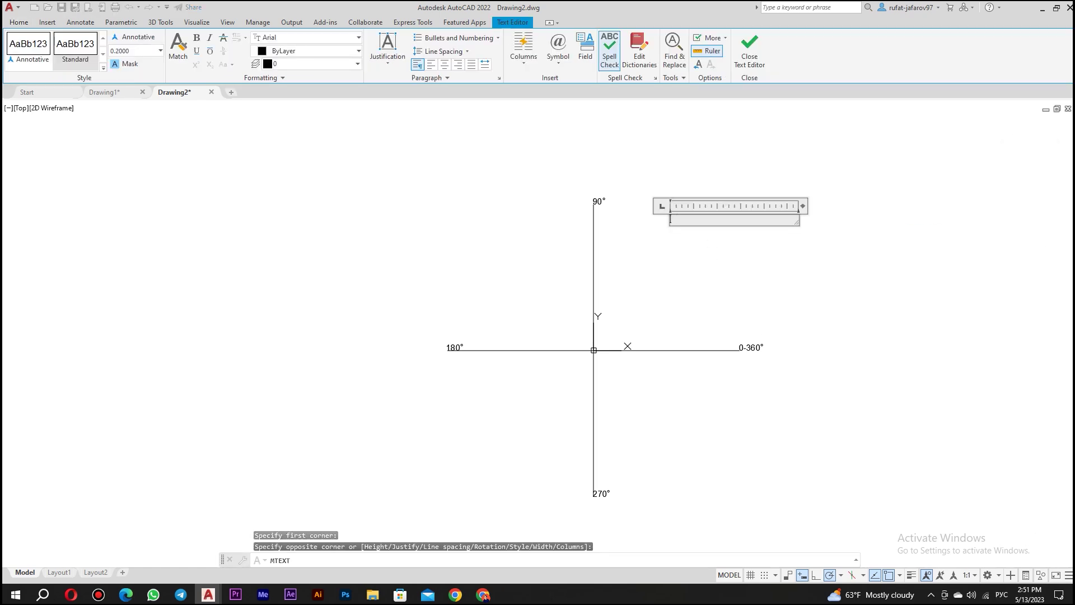
{"action": "key", "text": "alt+shift"}
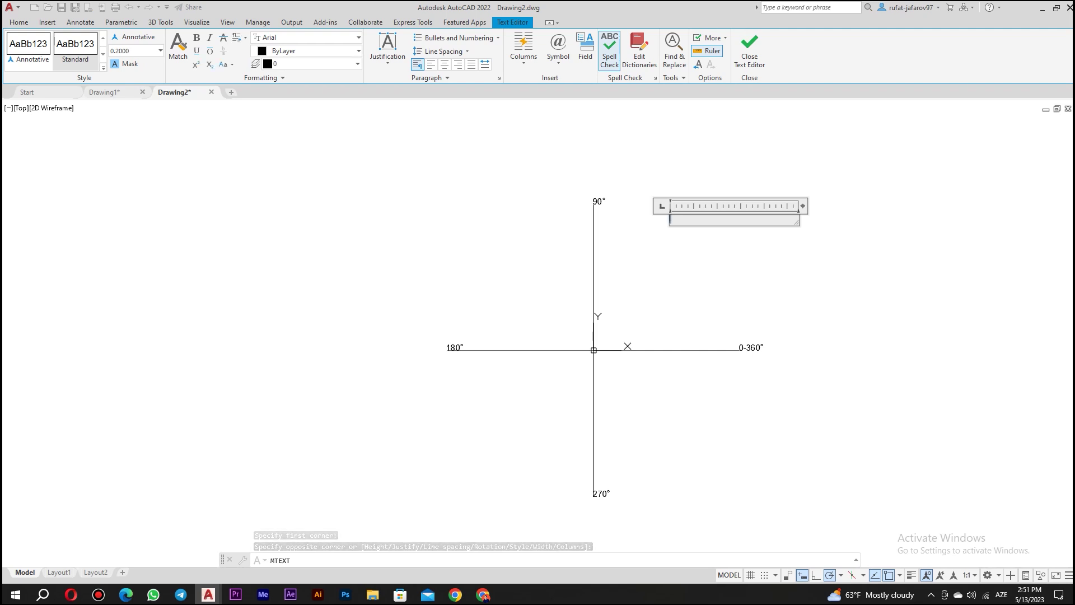
{"action": "left_click", "coordinate": [160, 50]}
{"action": "left_click", "coordinate": [134, 62]}
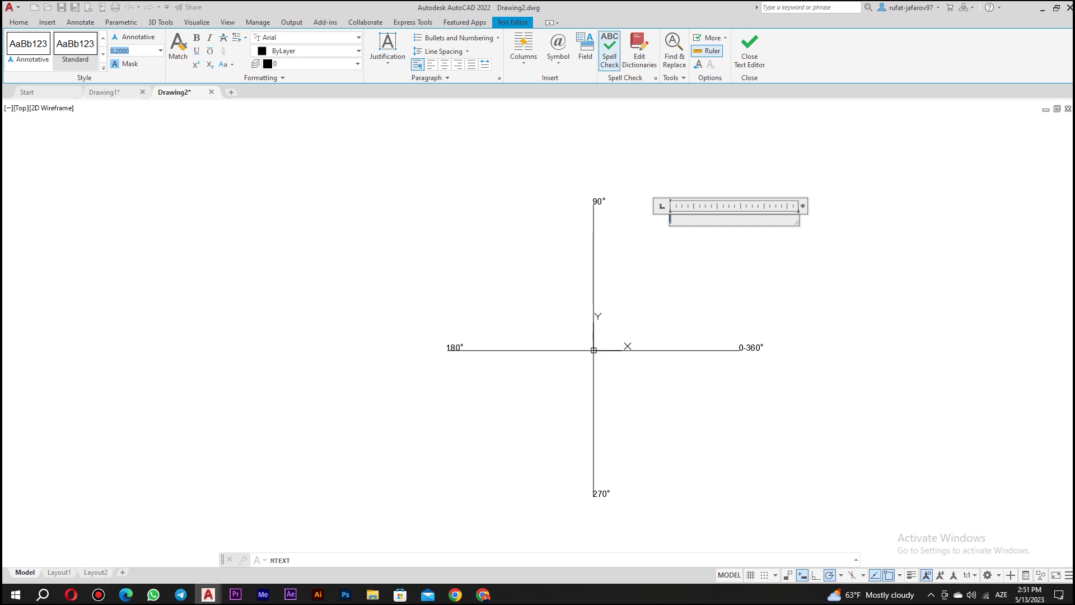
{"action": "type", "text": "5"}
{"action": "type", "text": "2"}
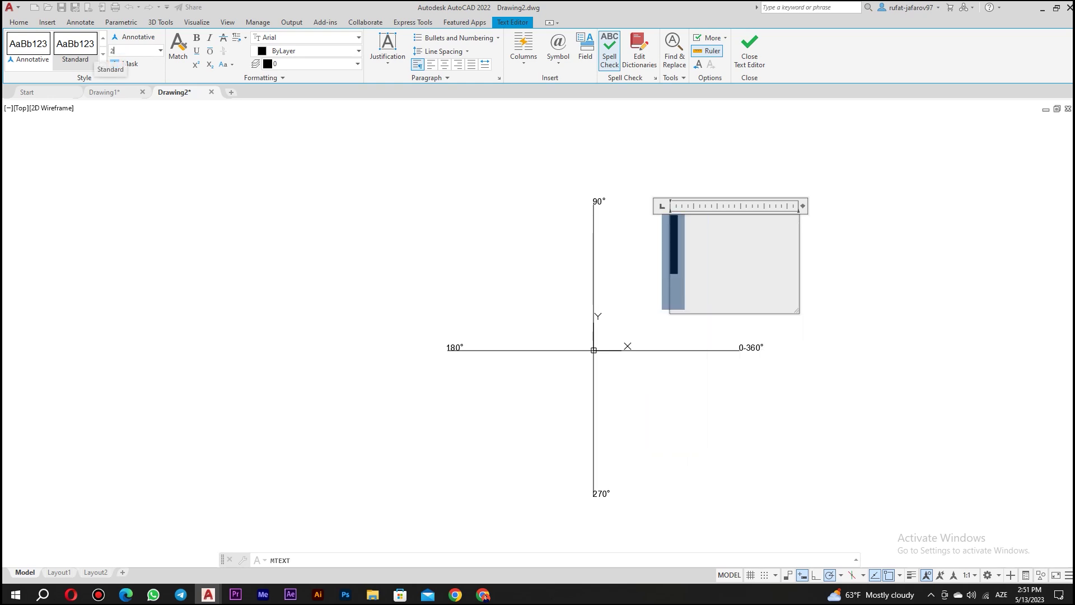
{"action": "left_click", "coordinate": [750, 50]}
Move the numeral I higher into the upper-right quadrant.
{"action": "left_click", "coordinate": [736, 180]}
{"action": "left_click", "coordinate": [661, 271]}
{"action": "left_click", "coordinate": [148, 37]}
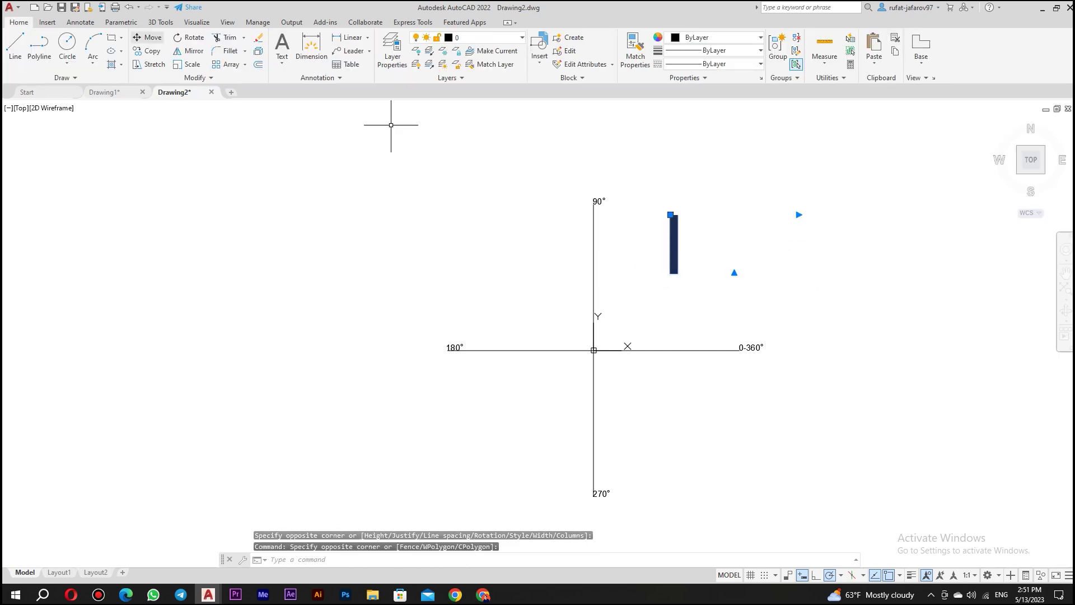
{"action": "left_click", "coordinate": [674, 274]}
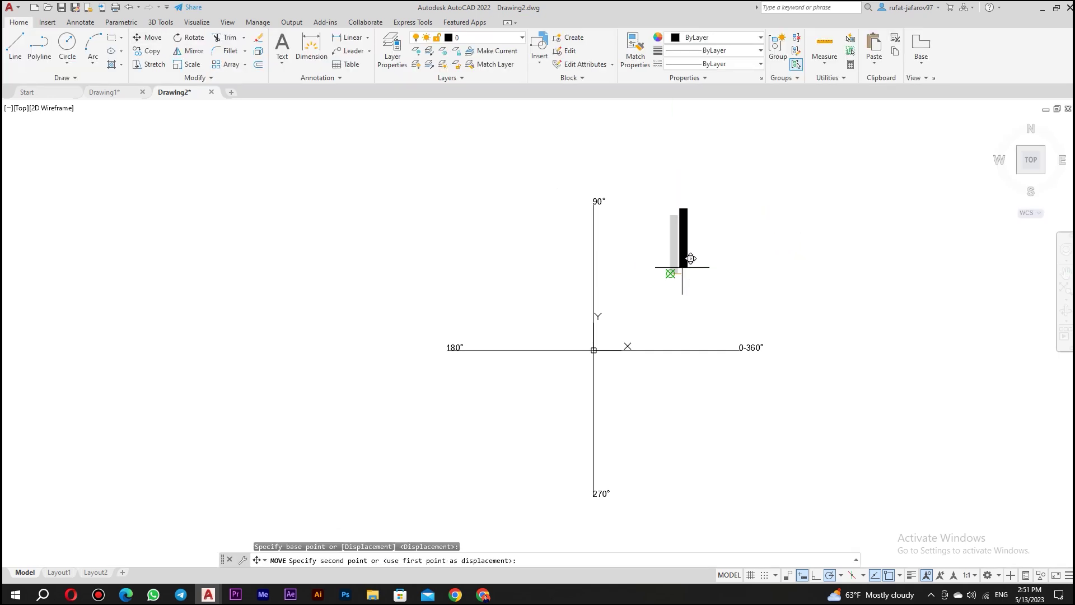
{"action": "left_click", "coordinate": [713, 247]}
{"action": "left_click", "coordinate": [677, 216]}
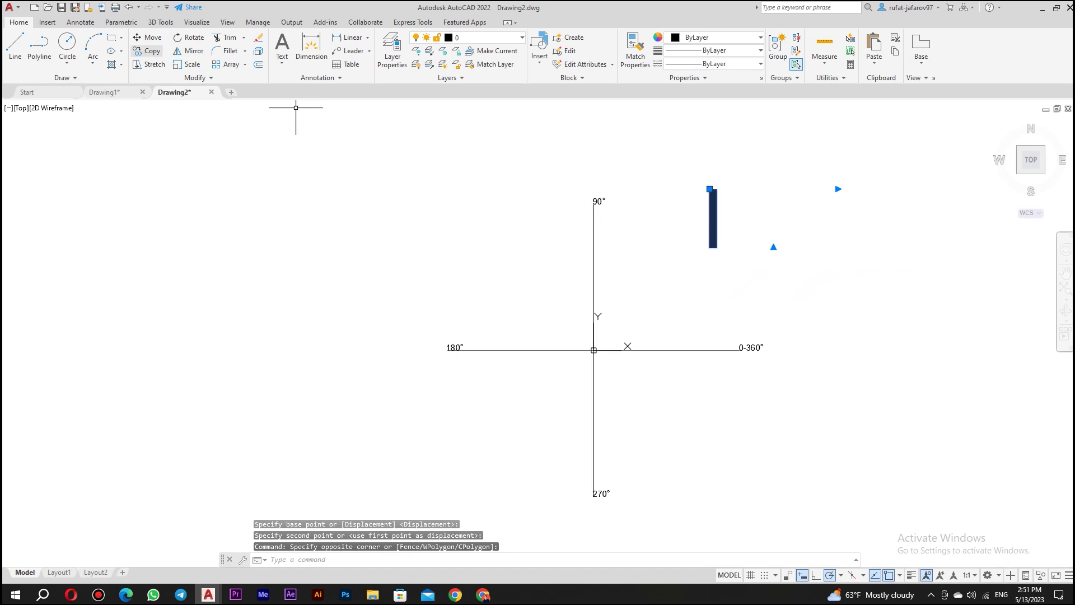
{"action": "left_click", "coordinate": [191, 50]}
Mirror numeral I across the vertical axis into the upper-left quadrant, keeping the original.
{"action": "left_click", "coordinate": [776, 202]}
{"action": "left_click", "coordinate": [703, 249]}
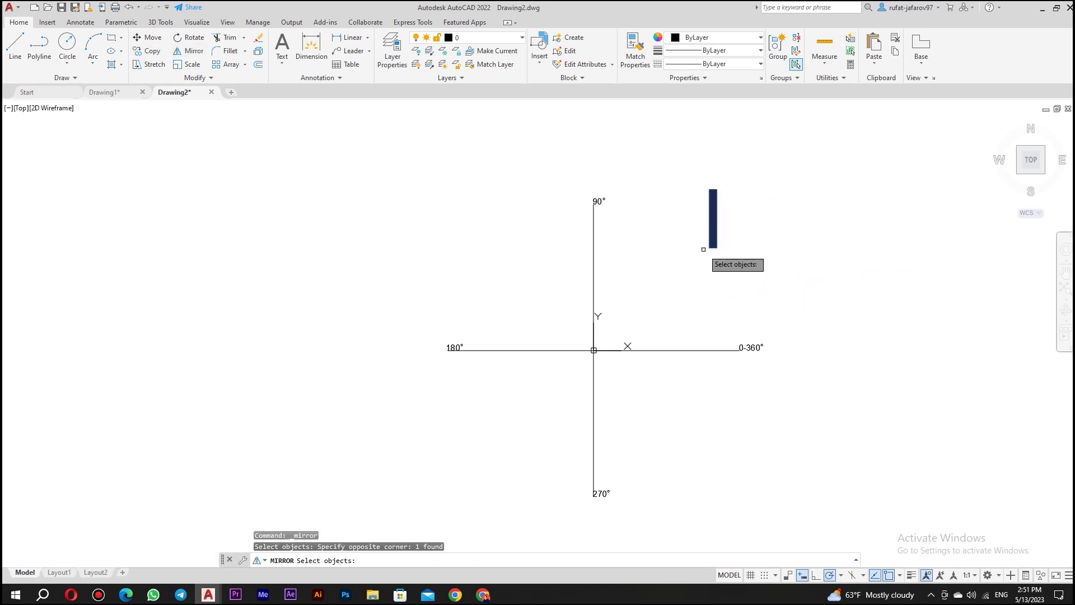
{"action": "key", "text": "Return"}
{"action": "left_click", "coordinate": [594, 324]}
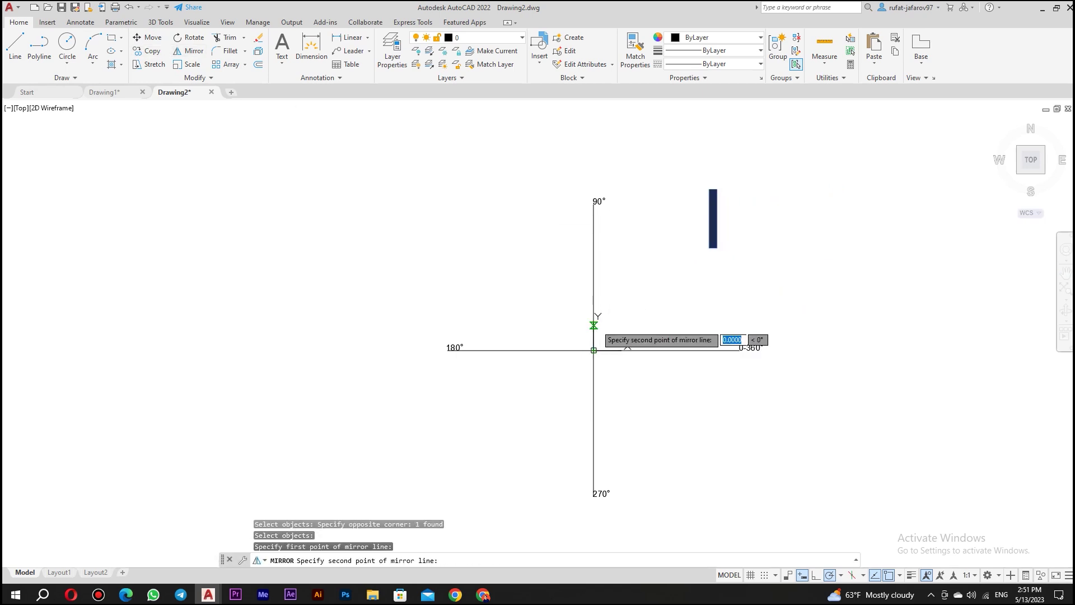
{"action": "left_click", "coordinate": [591, 168]}
{"action": "key", "text": "Return"}
Edit the upper-left copy to read II.
{"action": "left_click", "coordinate": [477, 203]}
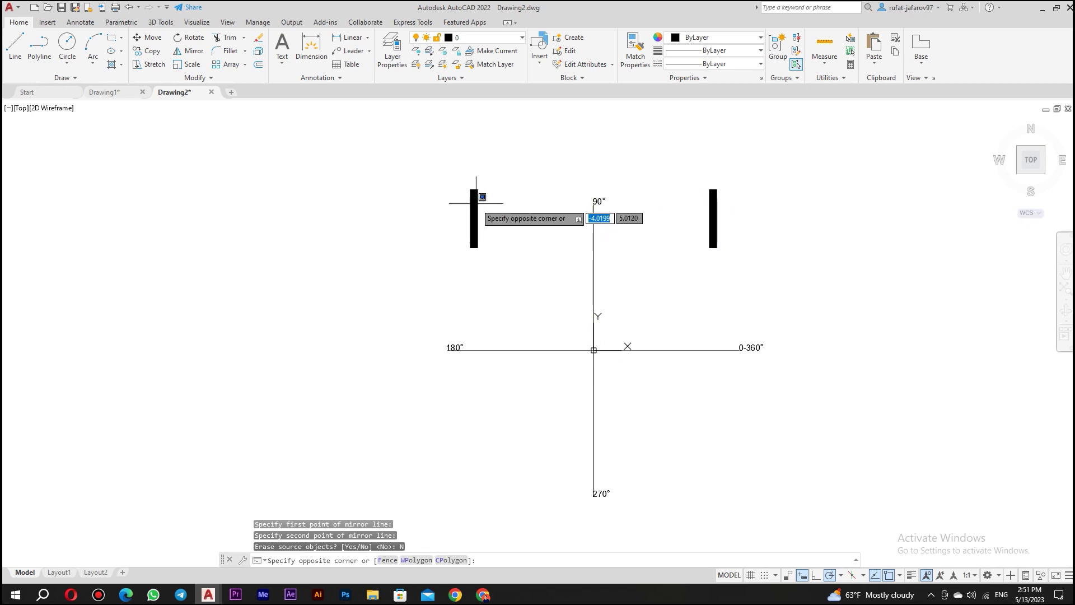
{"action": "left_click", "coordinate": [478, 202]}
{"action": "key", "text": "Escape"}
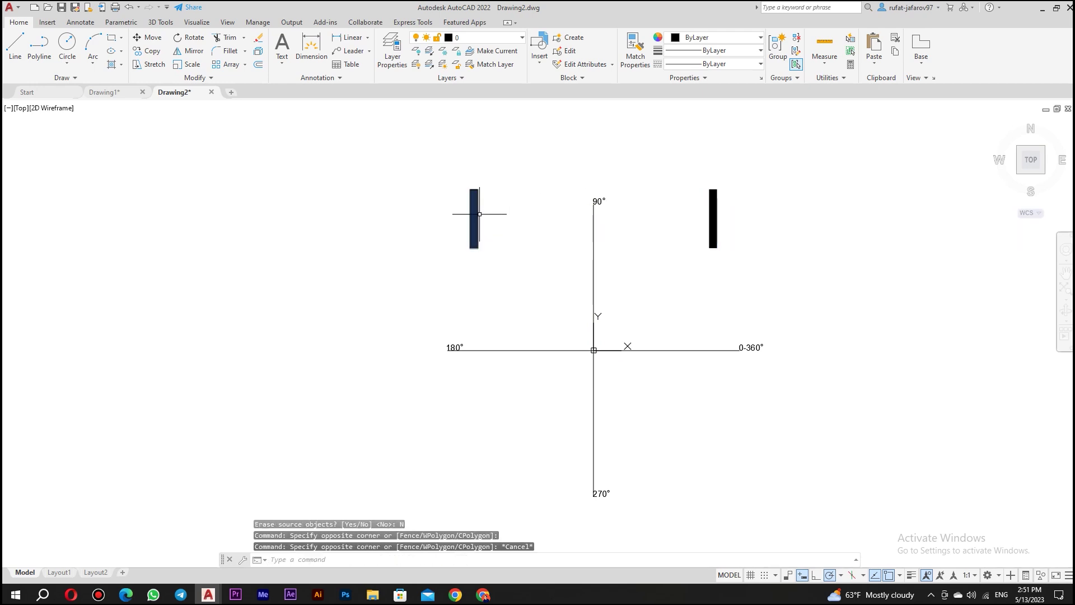
{"action": "left_click", "coordinate": [479, 214]}
{"action": "left_click", "coordinate": [479, 214]}
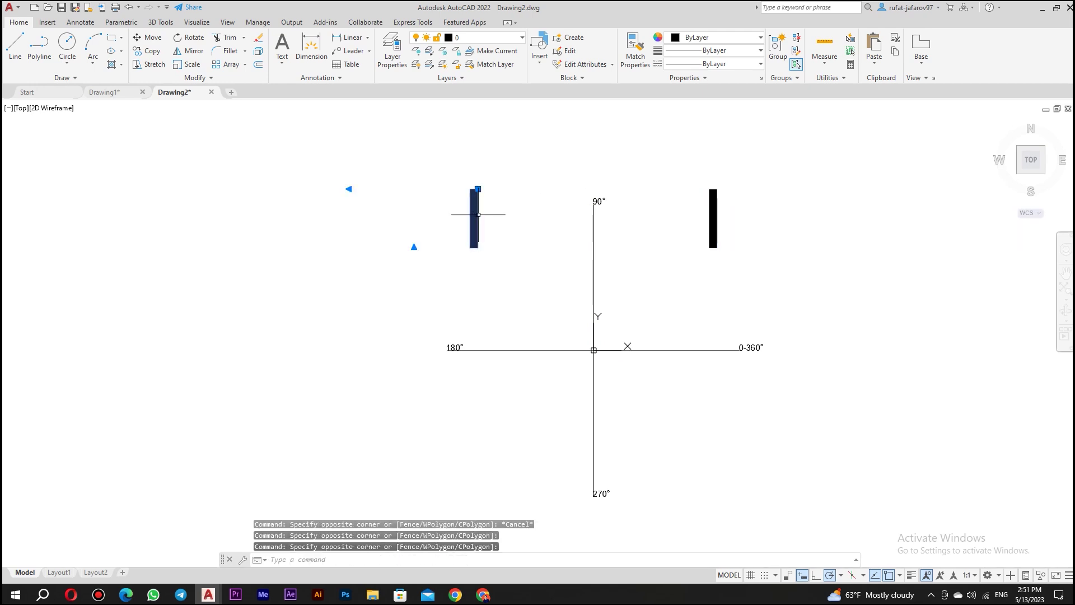
{"action": "double_click", "coordinate": [479, 215]}
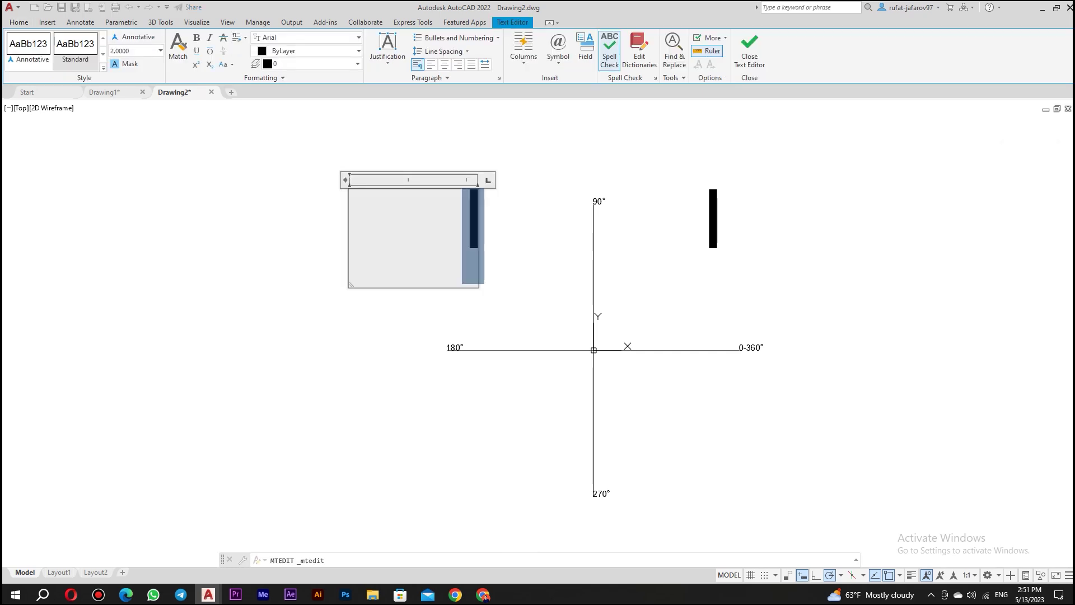
{"action": "key", "text": "Return"}
{"action": "key", "text": "BackSpace"}
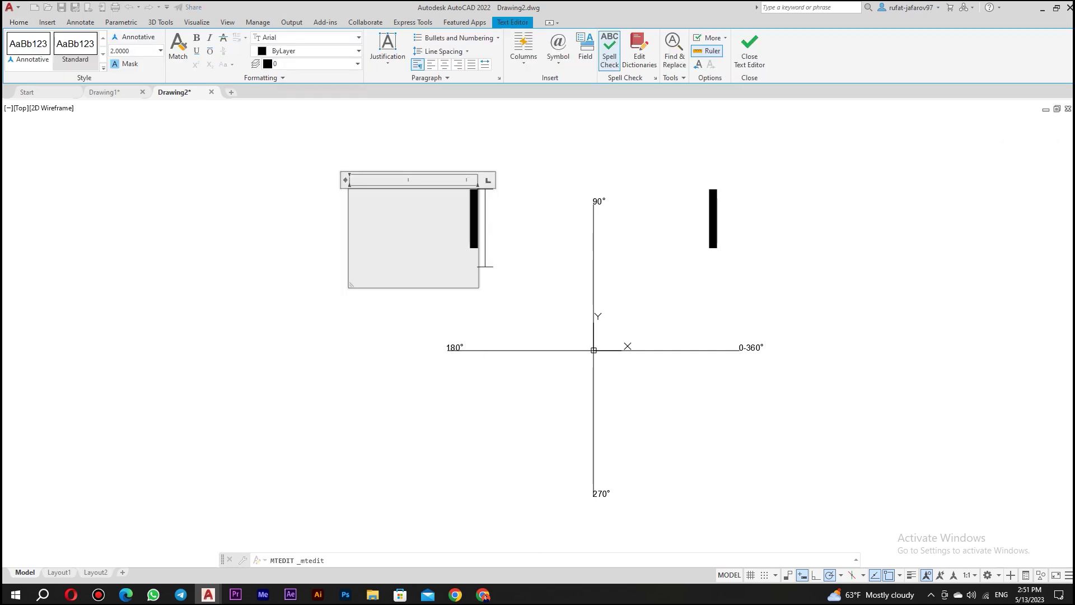
{"action": "left_click", "coordinate": [829, 161]}
Mirror the top numerals below the horizontal axis and change them to III and IV.
{"action": "left_click", "coordinate": [348, 343]}
{"action": "key", "text": "Return"}
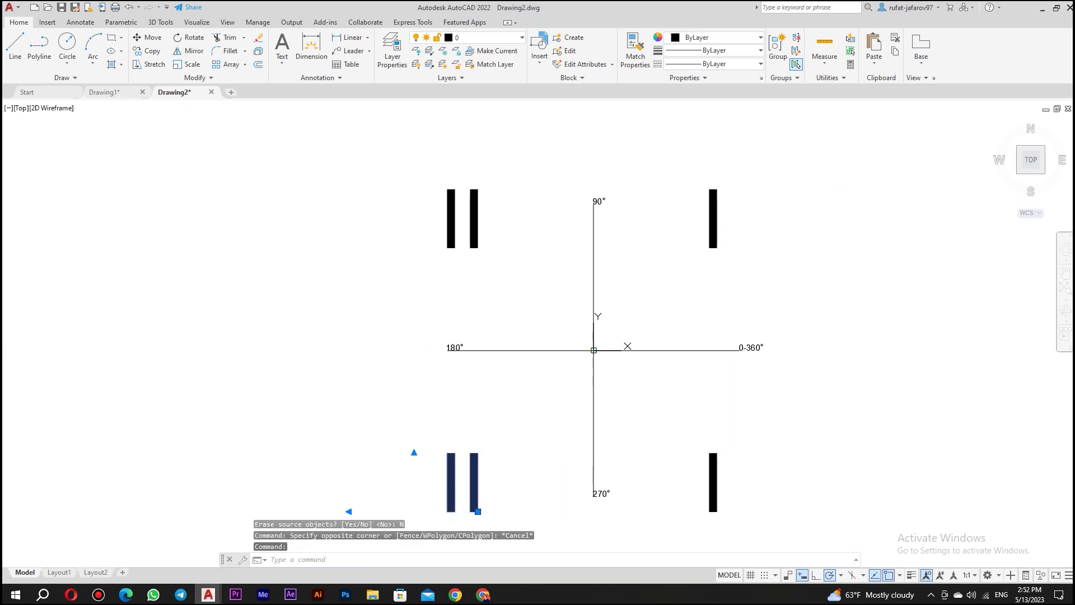
{"action": "double_click", "coordinate": [473, 483]}
{"action": "left_click", "coordinate": [694, 442]}
{"action": "left_click_drag", "start_coordinate": [695, 442], "coordinate": [728, 521]}
{"action": "left_click", "coordinate": [750, 418]}
Recentre and zoom the view on the finished labelled axes.
{"action": "scroll", "coordinate": [764, 355], "scroll_direction": "down", "scroll_amount": 2}
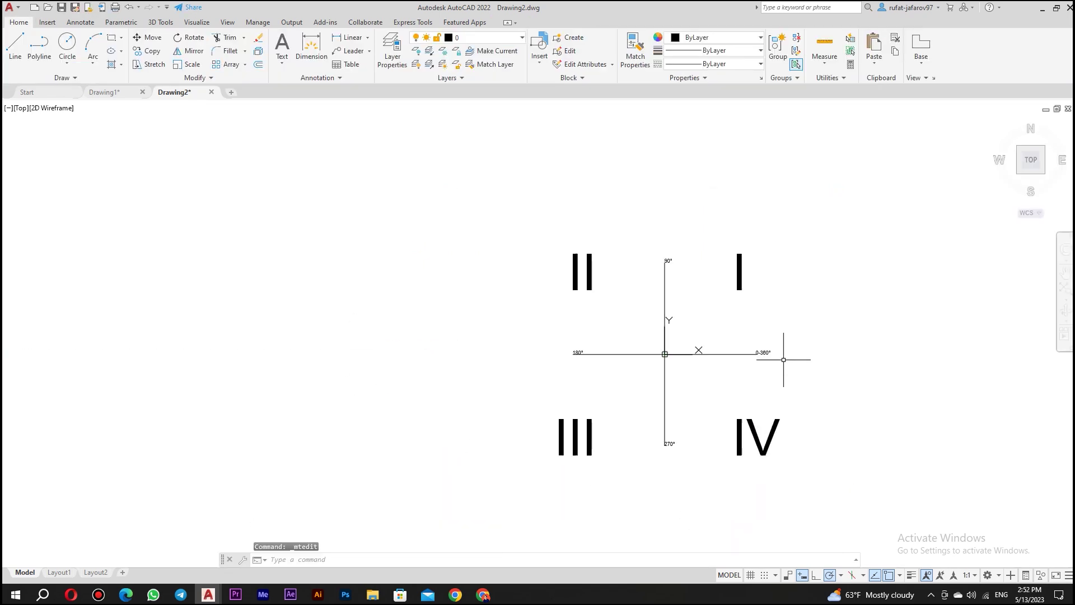
{"action": "middle_click_drag", "start_coordinate": [763, 355], "coordinate": [768, 319]}
{"action": "scroll", "coordinate": [698, 308], "scroll_direction": "up", "scroll_amount": 2}
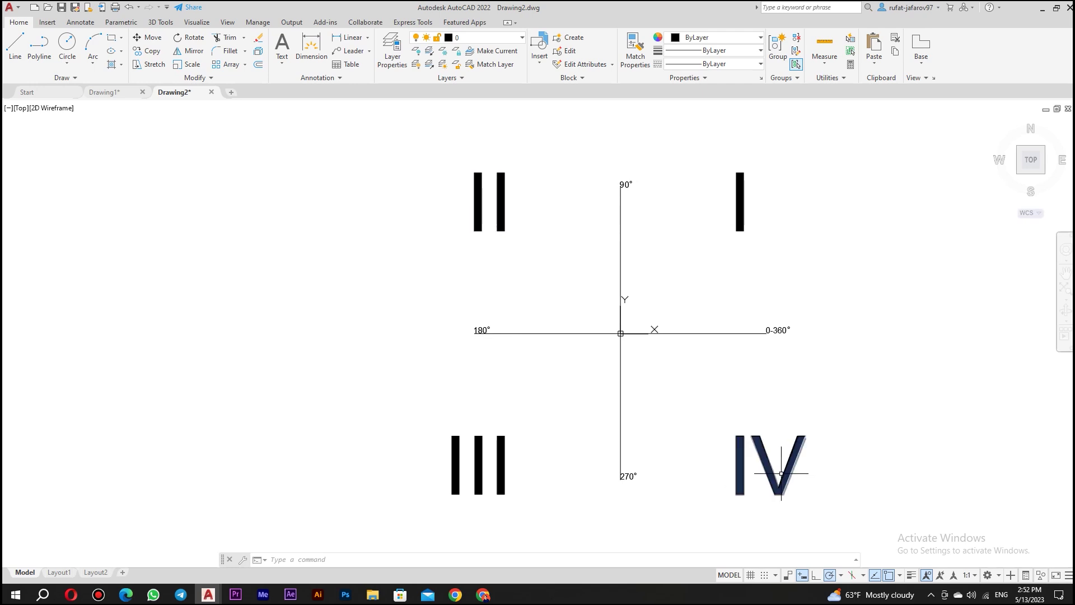
{"action": "left_click", "coordinate": [634, 334]}
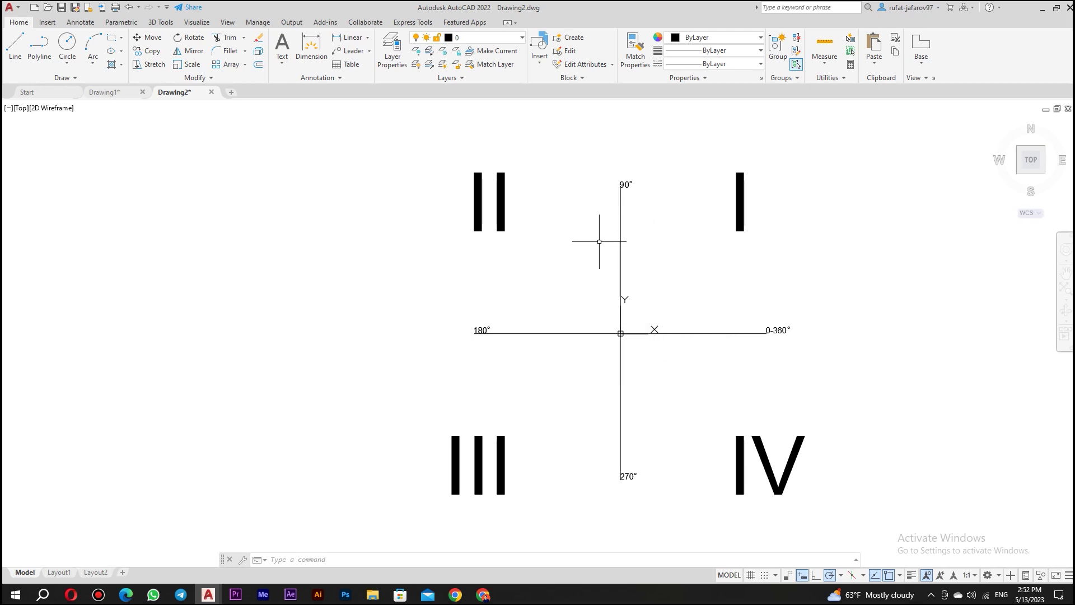
Draw a horizontal line to the left of the axes.
{"action": "left_click", "coordinate": [15, 45]}
{"action": "left_click", "coordinate": [126, 317]}
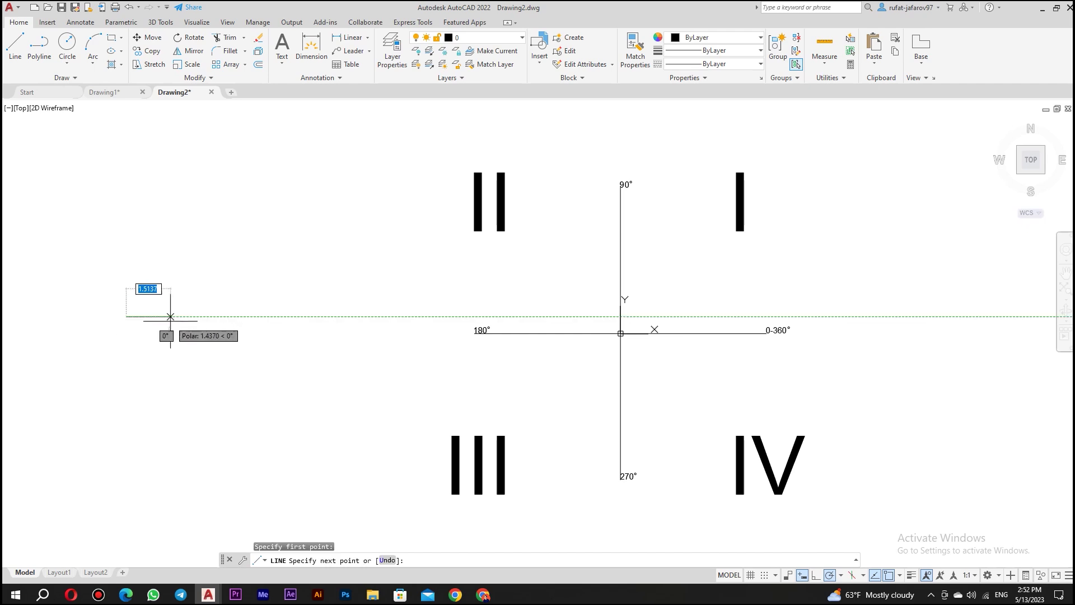
{"action": "left_click", "coordinate": [241, 316]}
{"action": "right_click", "coordinate": [272, 280]}
Draw a slanted line rising from the horizontal line's left end.
{"action": "left_click", "coordinate": [297, 283]}
{"action": "left_click", "coordinate": [15, 45]}
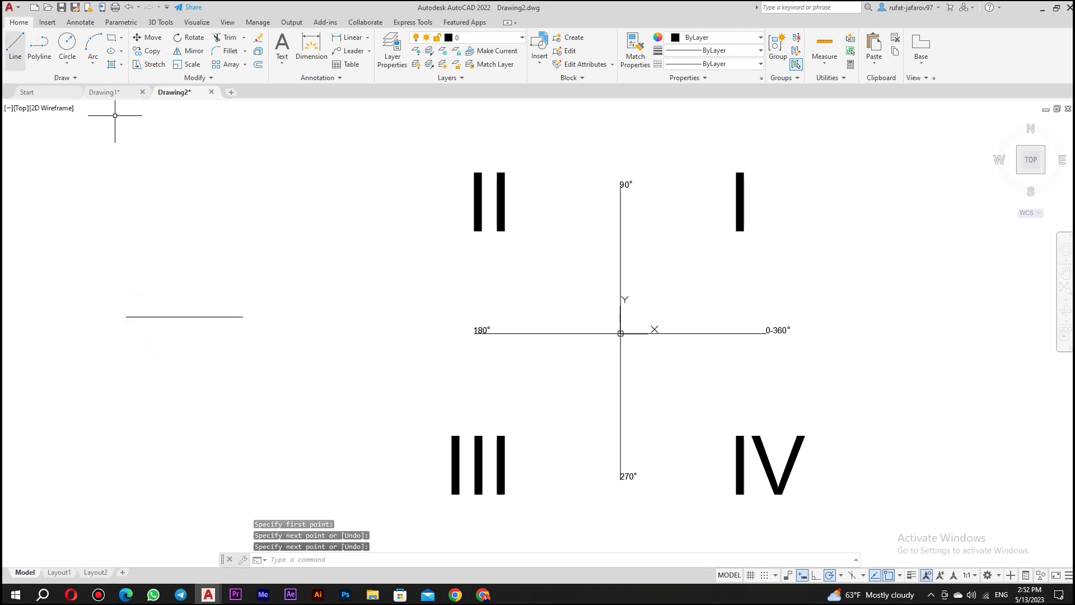
{"action": "left_click", "coordinate": [126, 316]}
{"action": "left_click", "coordinate": [250, 228]}
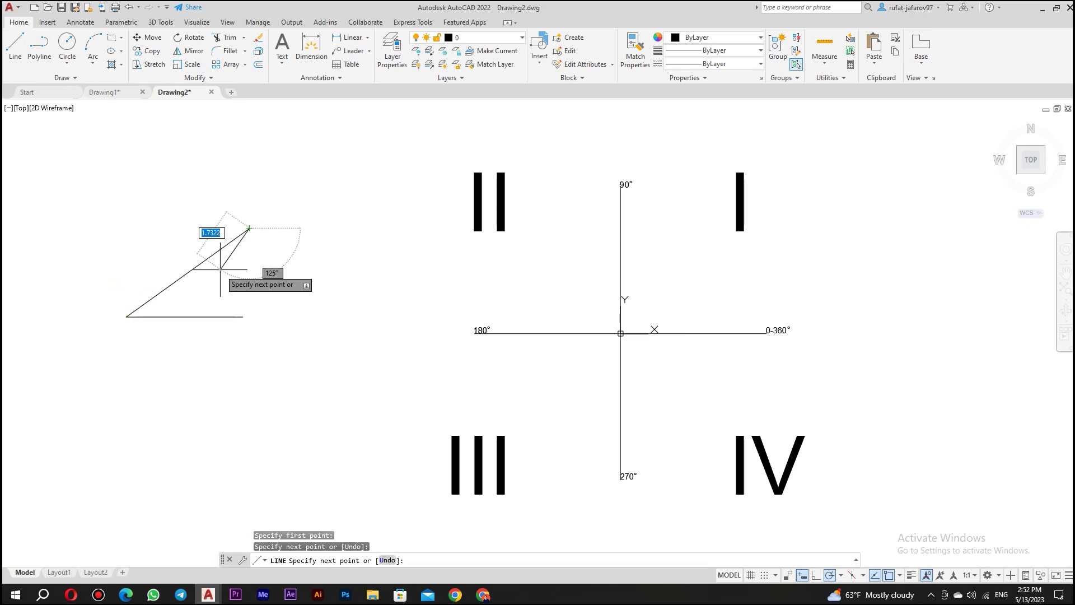
{"action": "mouse_move", "coordinate": [218, 277]}
{"action": "middle_mouse_down"}
{"action": "mouse_move", "coordinate": [306, 227]}
{"action": "mouse_move", "coordinate": [326, 325]}
{"action": "middle_mouse_up"}
{"action": "right_click", "coordinate": [305, 227]}
{"action": "left_click", "coordinate": [322, 234]}
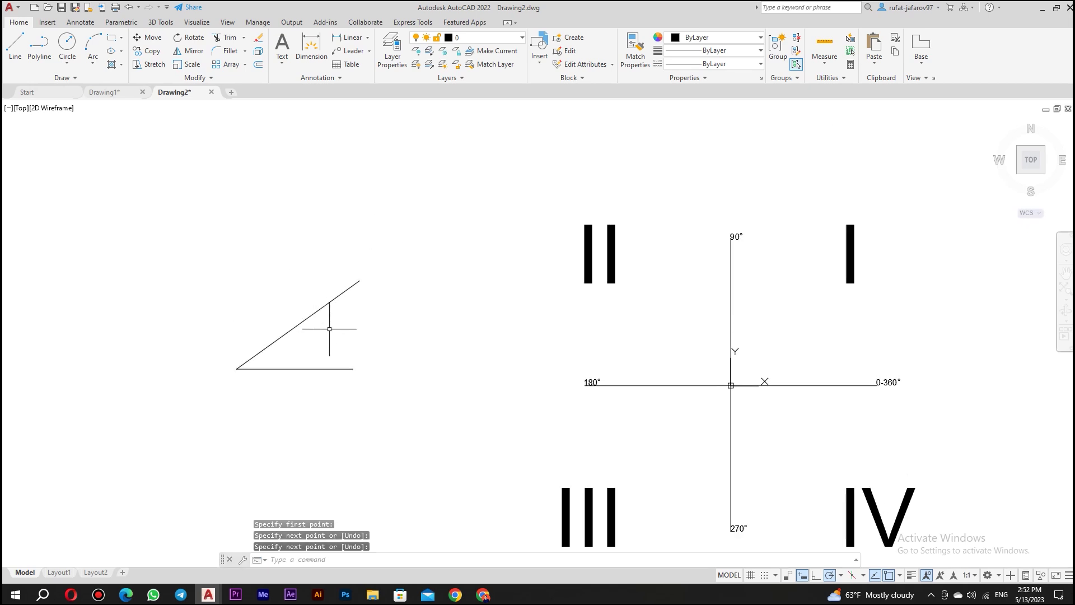
Crossing-select the practice lines, clear the selection, then select the slanted line alone.
{"action": "left_click", "coordinate": [322, 257]}
{"action": "left_click", "coordinate": [266, 385]}
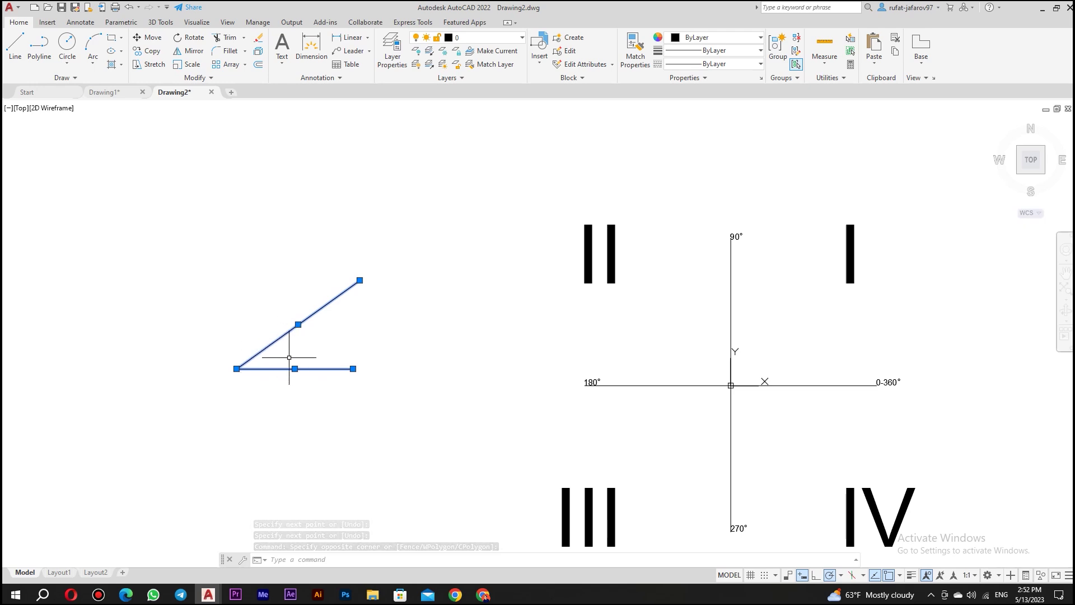
{"action": "key", "text": "Escape"}
{"action": "left_click", "coordinate": [15, 47]}
{"action": "key", "text": "Escape"}
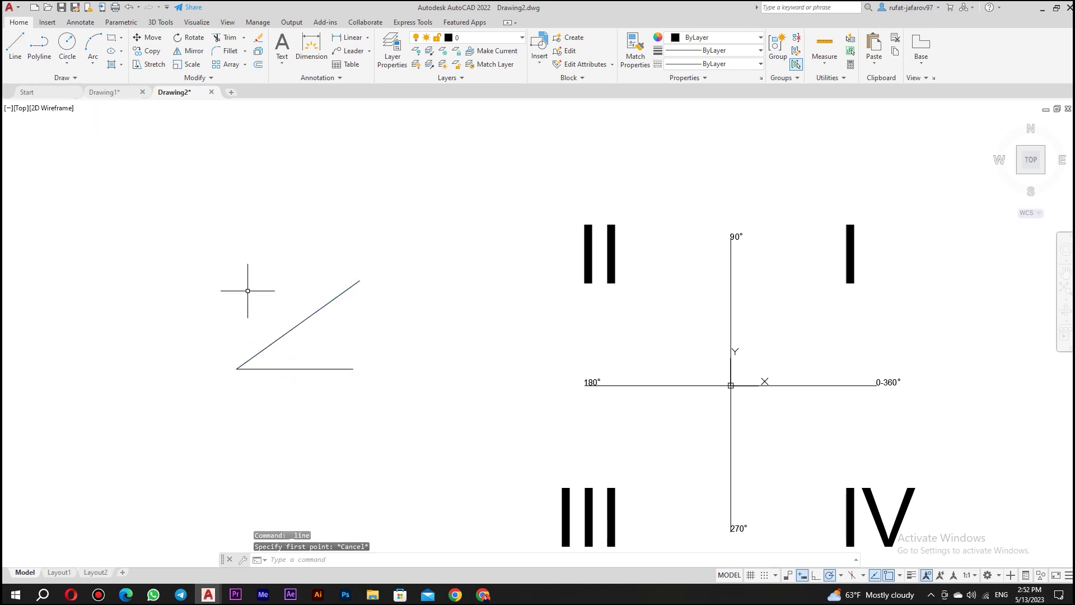
{"action": "left_click", "coordinate": [379, 336]}
{"action": "left_click", "coordinate": [326, 299]}
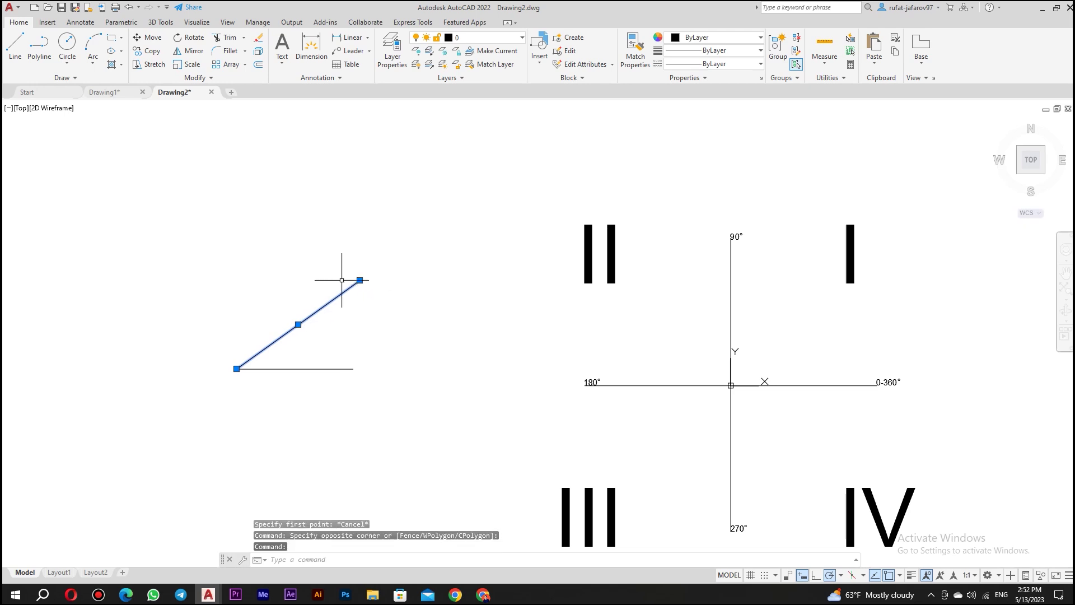
Grip-stretch the slanted line's end point to the upper left.
{"action": "left_click", "coordinate": [360, 280]}
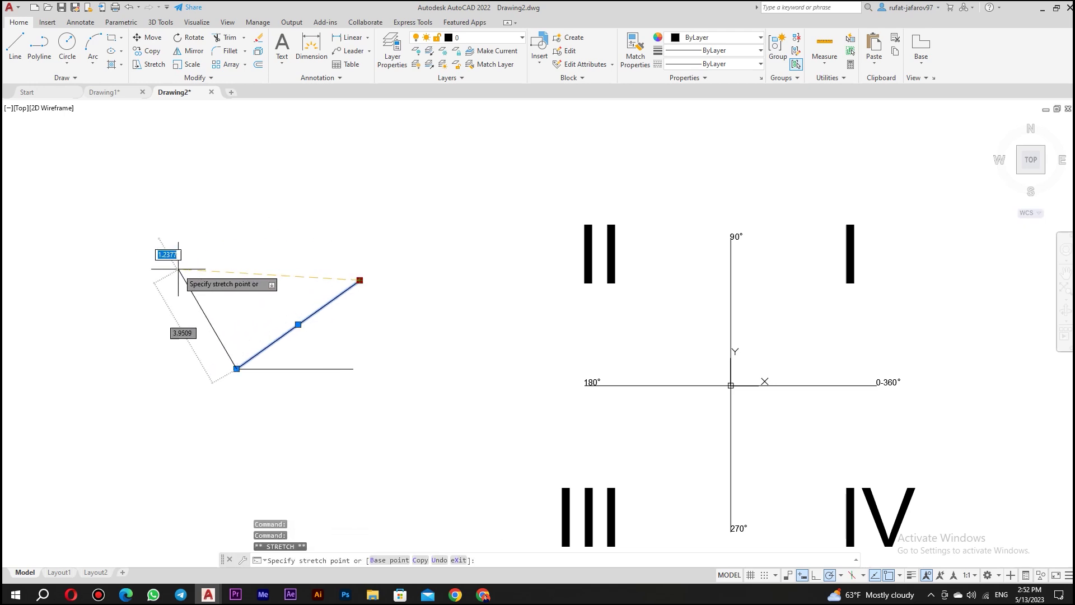
{"action": "left_click", "coordinate": [164, 272]}
{"action": "key", "text": "Escape"}
{"action": "middle_click_drag", "start_coordinate": [237, 317], "coordinate": [281, 291]}
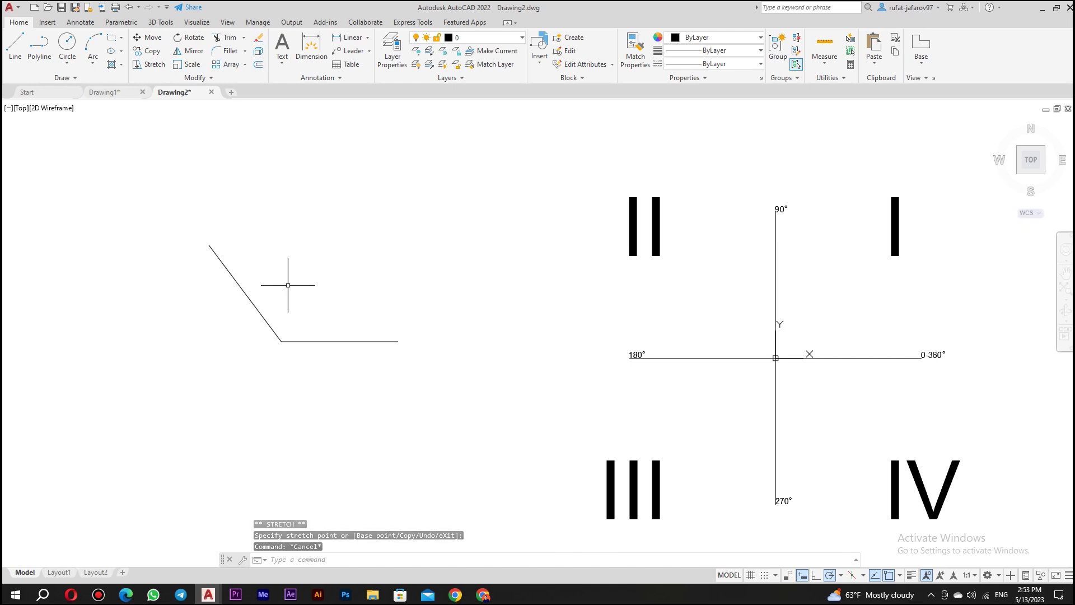
Select the slanted line and the baseline, then clear the selection.
{"action": "left_click", "coordinate": [315, 296]}
{"action": "left_click", "coordinate": [243, 338]}
{"action": "left_click", "coordinate": [341, 278]}
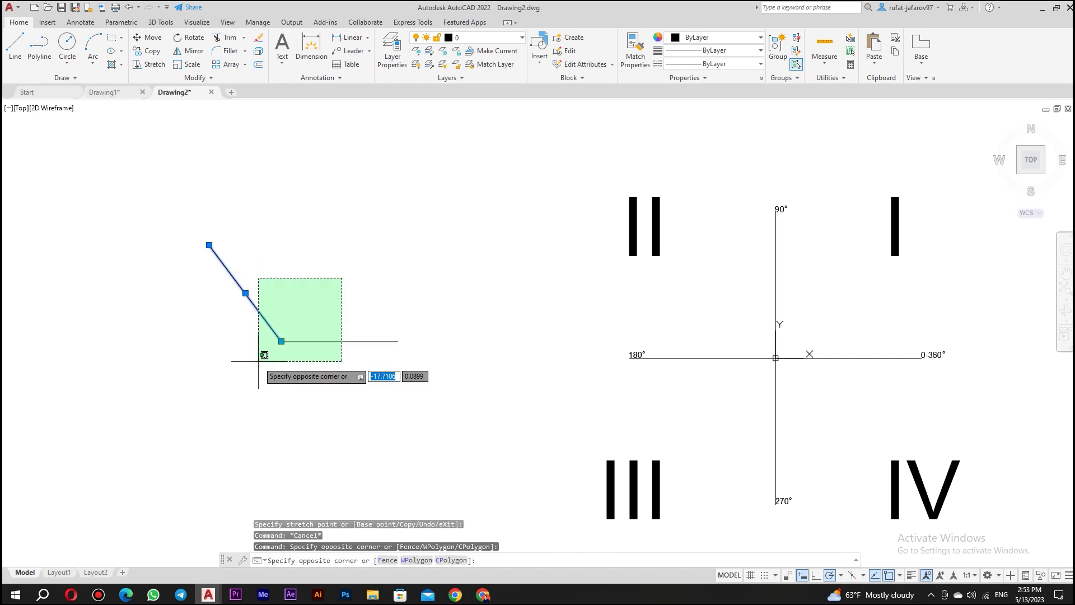
{"action": "left_click", "coordinate": [260, 360]}
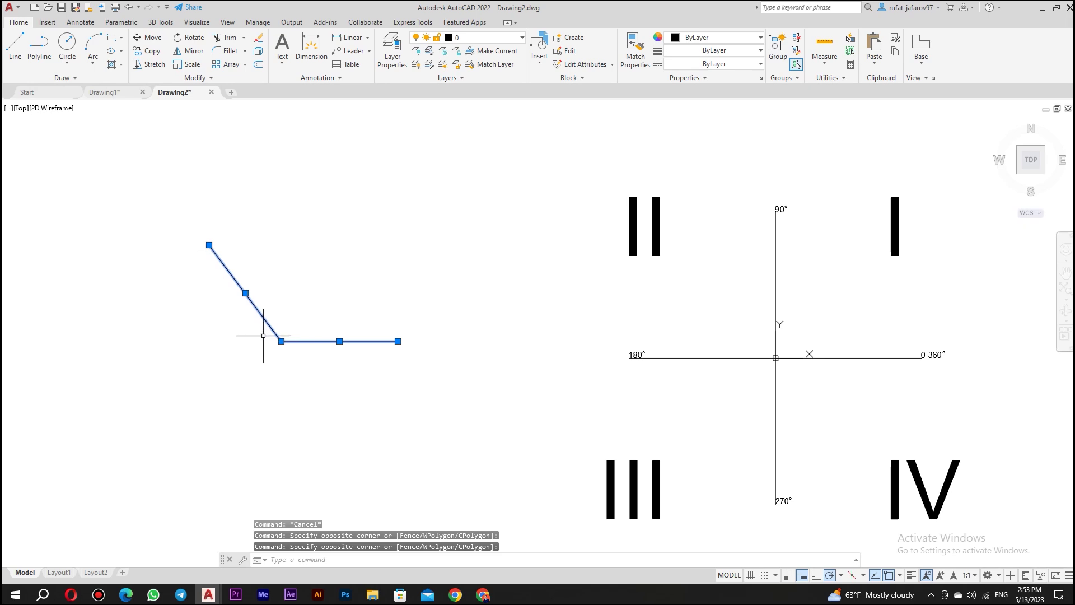
{"action": "key", "text": "Escape"}
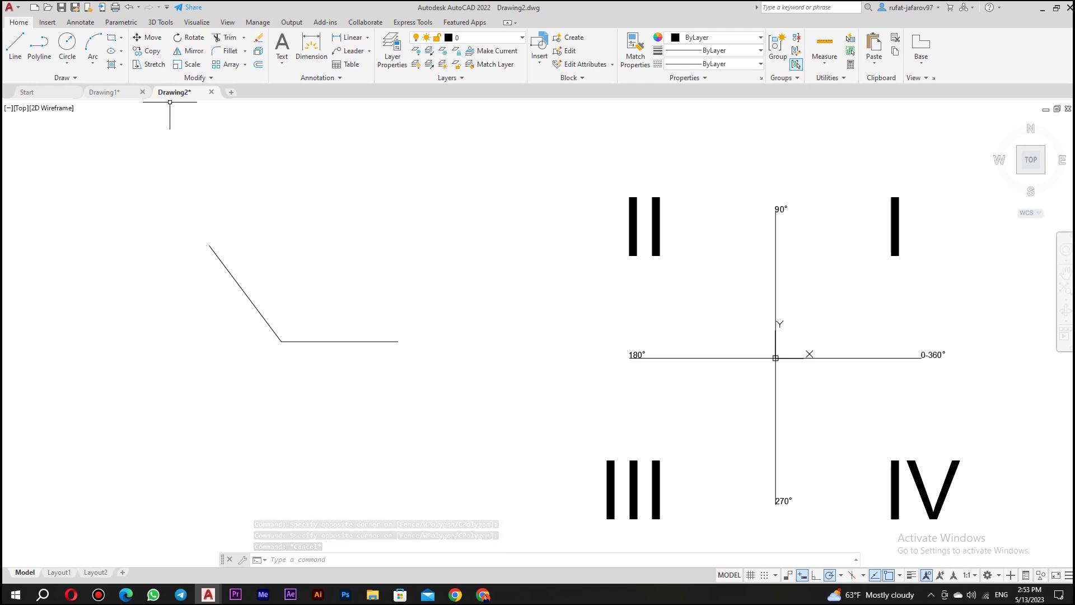
Draw a line from the corner leftward, extending the baseline past the vertex.
{"action": "left_click", "coordinate": [15, 45]}
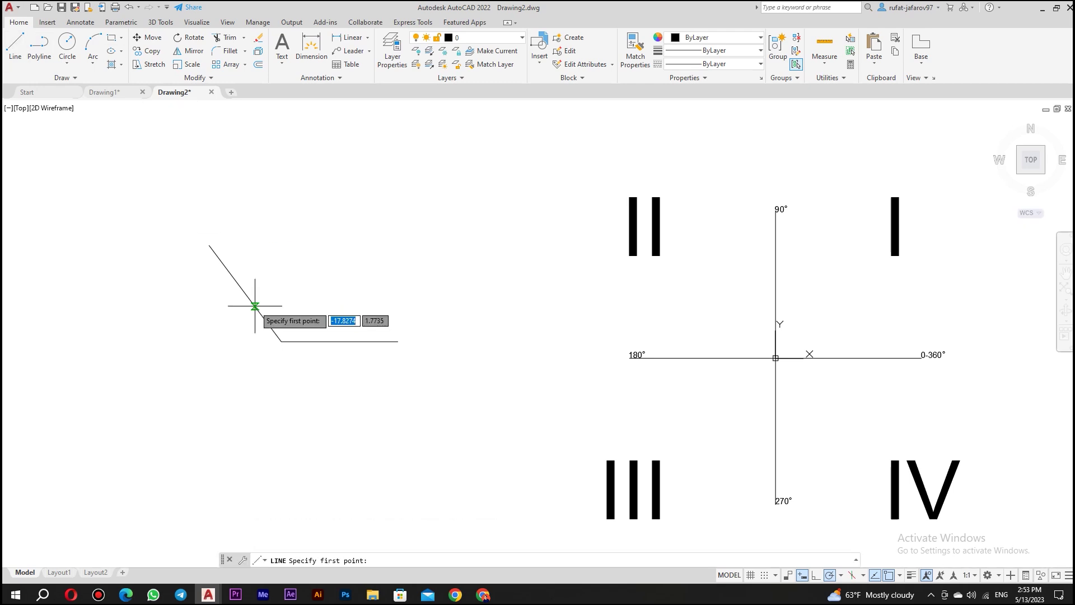
{"action": "left_click", "coordinate": [290, 341]}
{"action": "left_click", "coordinate": [180, 341]}
{"action": "key", "text": "Escape"}
Add a 53° angular dimension between the slanted line and the baseline.
{"action": "middle_click_drag", "start_coordinate": [204, 301], "coordinate": [337, 233]}
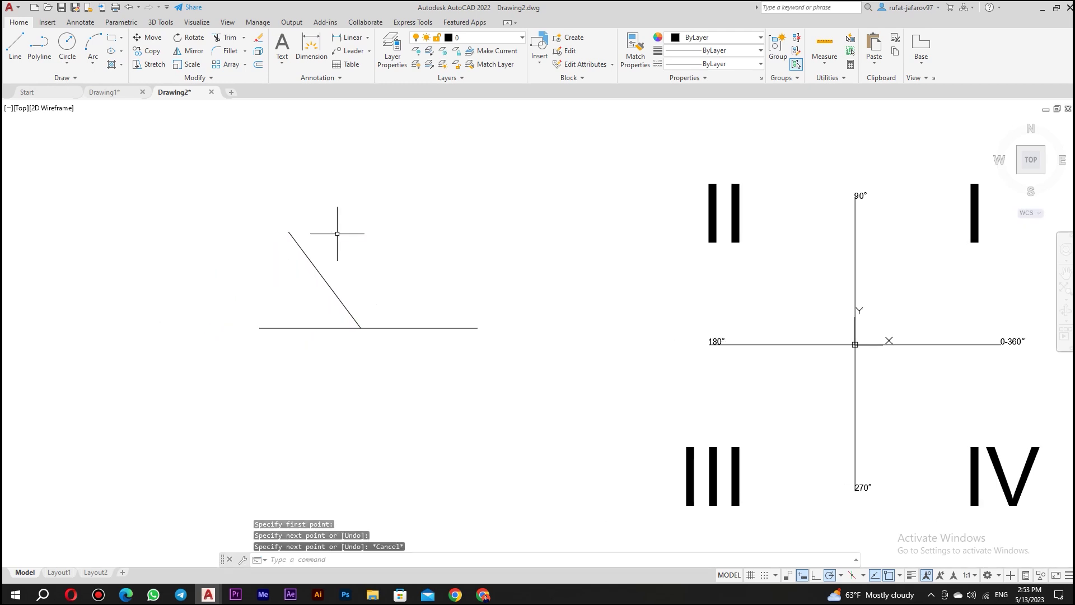
{"action": "left_click", "coordinate": [367, 37]}
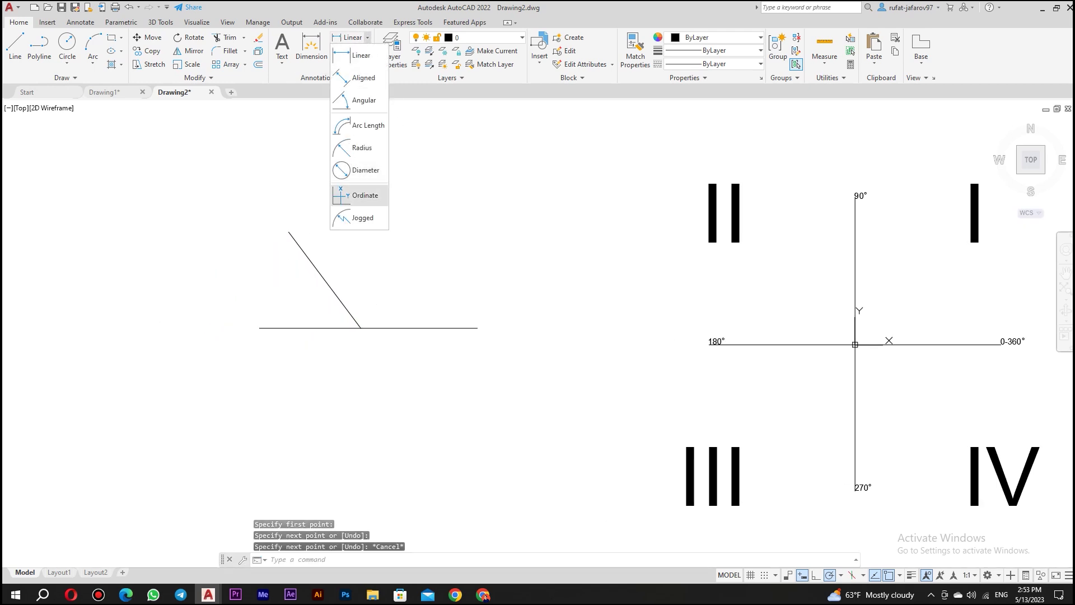
{"action": "left_click", "coordinate": [368, 125]}
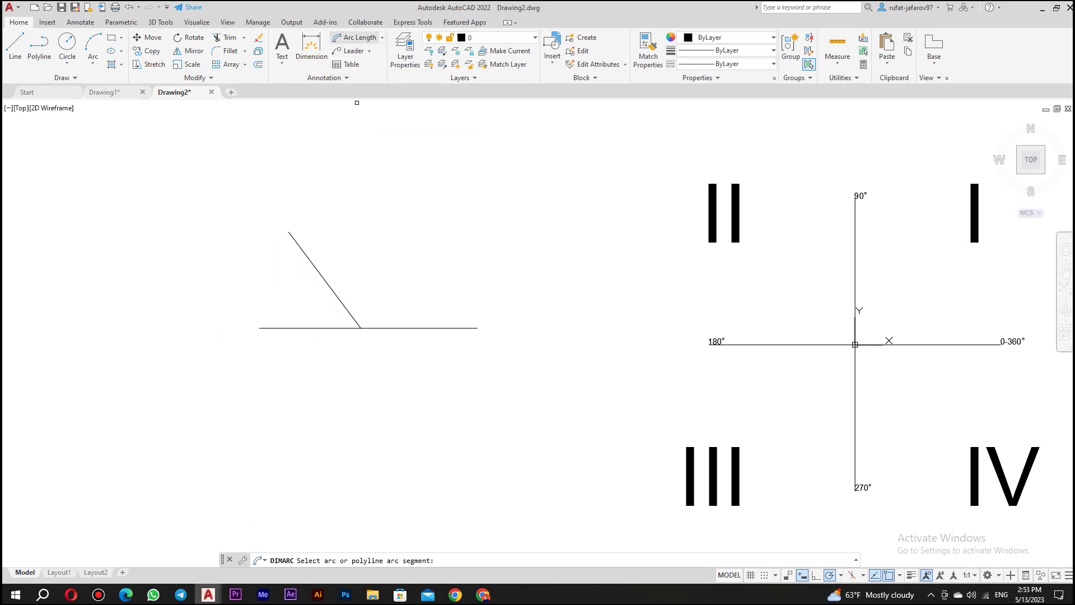
{"action": "left_click", "coordinate": [382, 37]}
{"action": "left_click", "coordinate": [358, 99]}
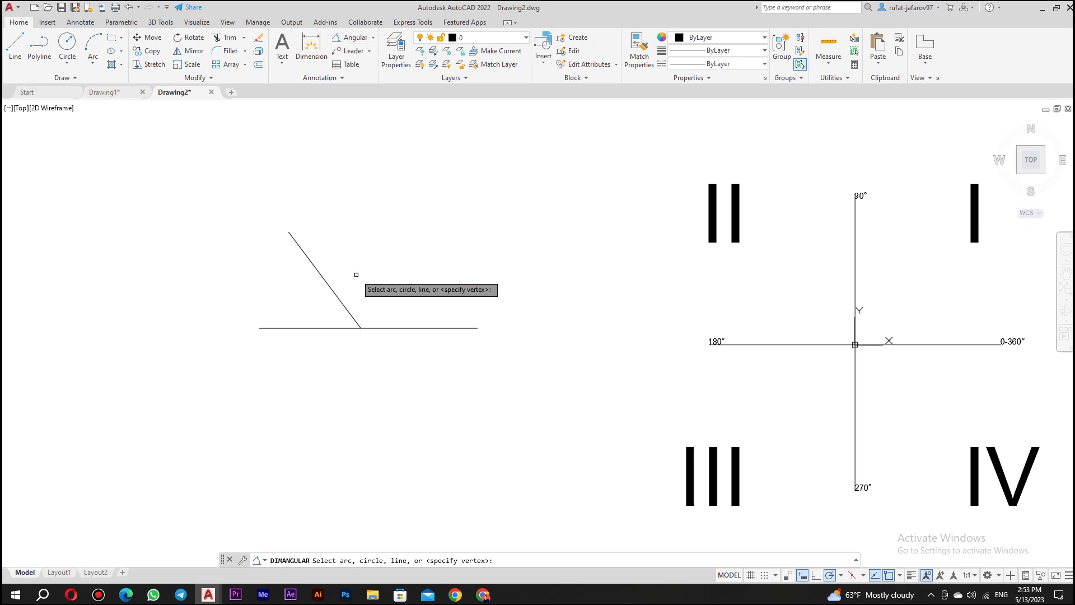
{"action": "left_click", "coordinate": [352, 315]}
{"action": "left_click", "coordinate": [326, 327]}
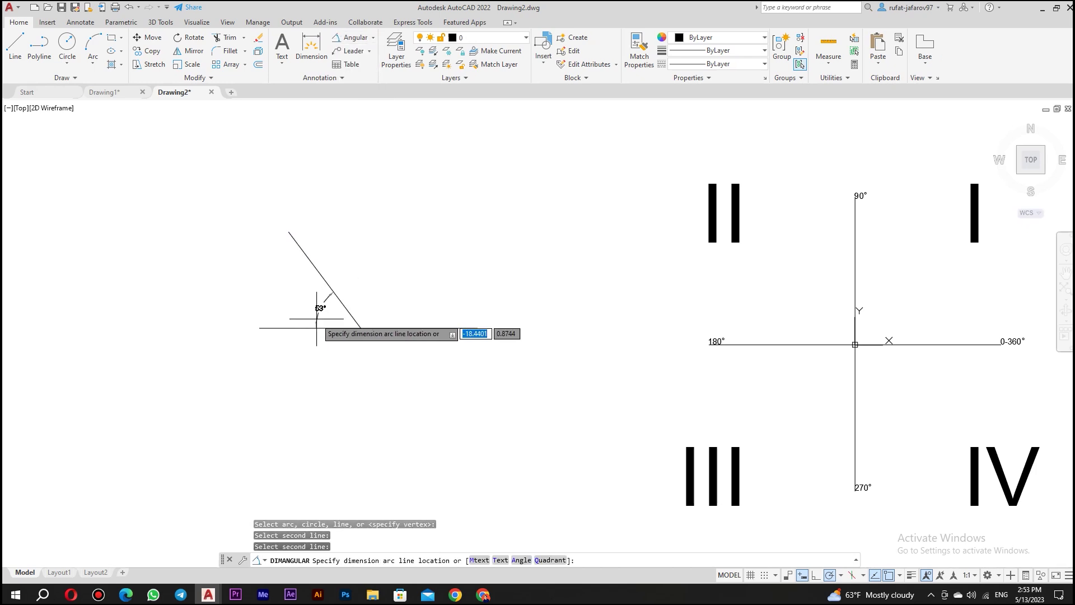
{"action": "left_click", "coordinate": [312, 301]}
{"action": "scroll", "coordinate": [312, 284], "scroll_direction": "down", "scroll_amount": 2}
{"action": "scroll", "coordinate": [327, 298], "scroll_direction": "up", "scroll_amount": 6}
{"action": "middle_click_drag", "start_coordinate": [327, 297], "coordinate": [260, 230]}
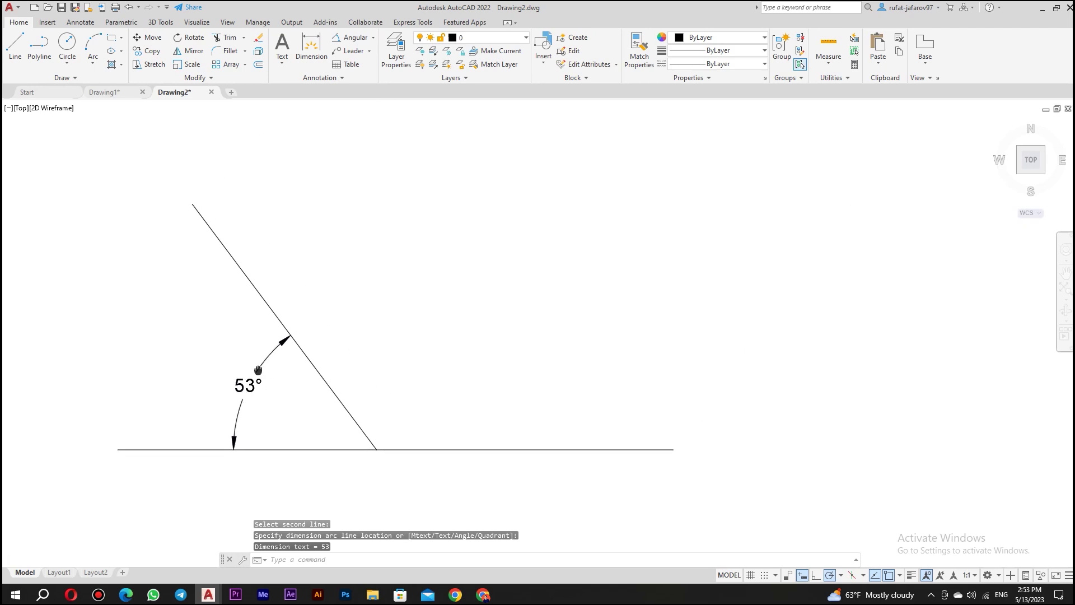
{"action": "scroll", "coordinate": [258, 370], "scroll_direction": "down", "scroll_amount": 4}
{"action": "middle_click_drag", "start_coordinate": [324, 300], "coordinate": [350, 250]}
Draw a horizontal segment followed by a segment at polar angle <53.
{"action": "left_click", "coordinate": [15, 45]}
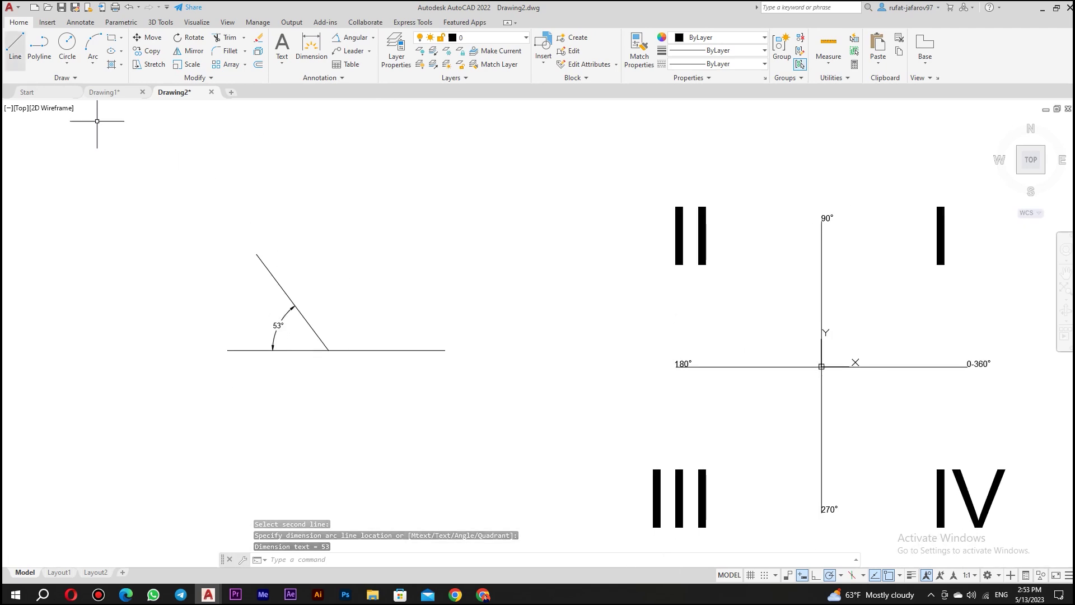
{"action": "left_click", "coordinate": [253, 215]}
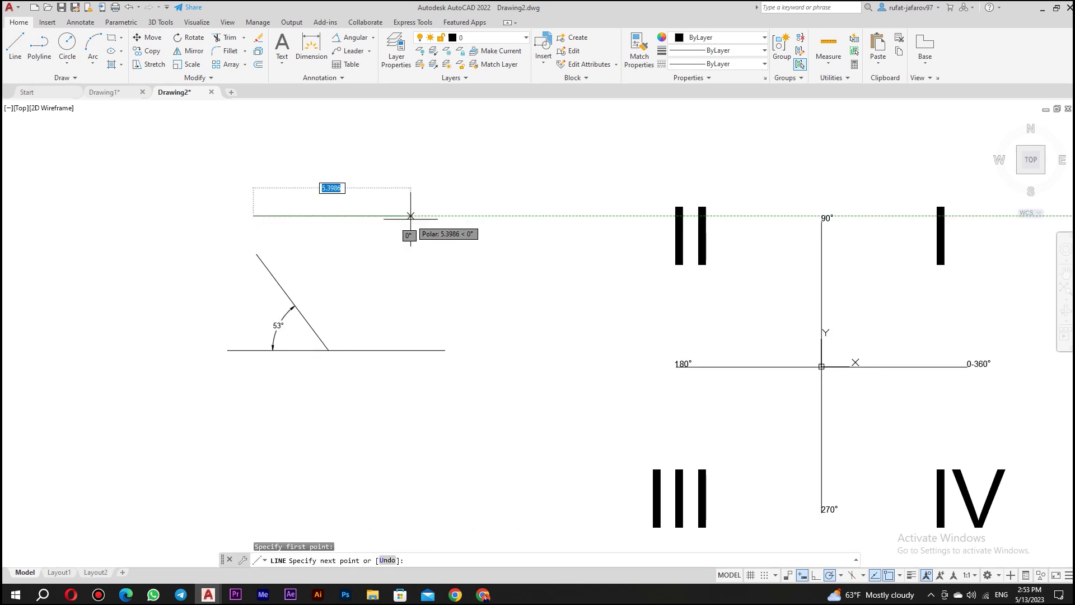
{"action": "left_click", "coordinate": [327, 216]}
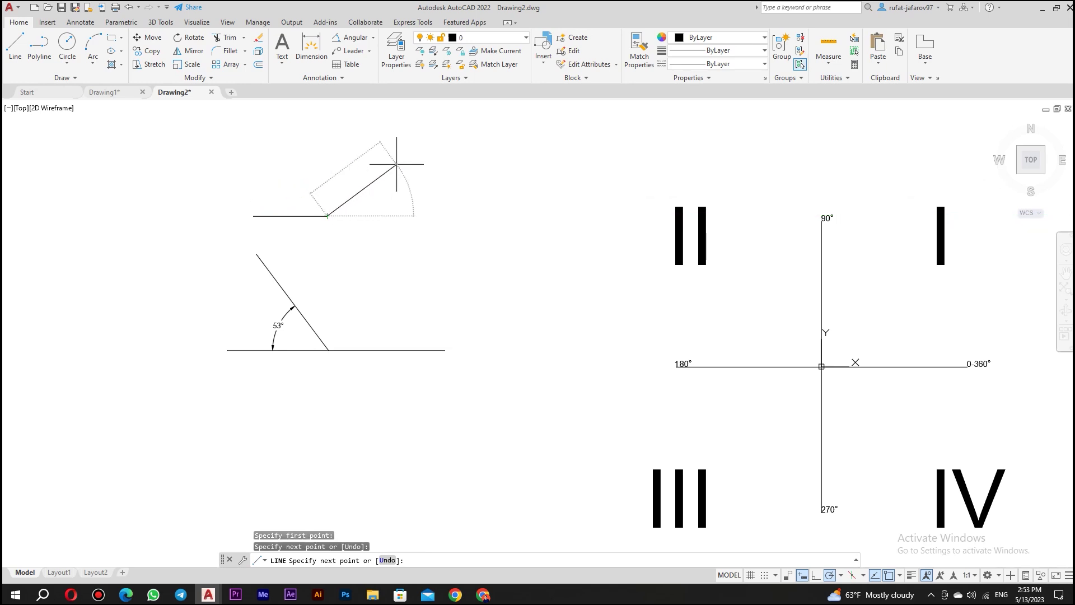
{"action": "type", "text": "<53"}
{"action": "key", "text": "Return"}
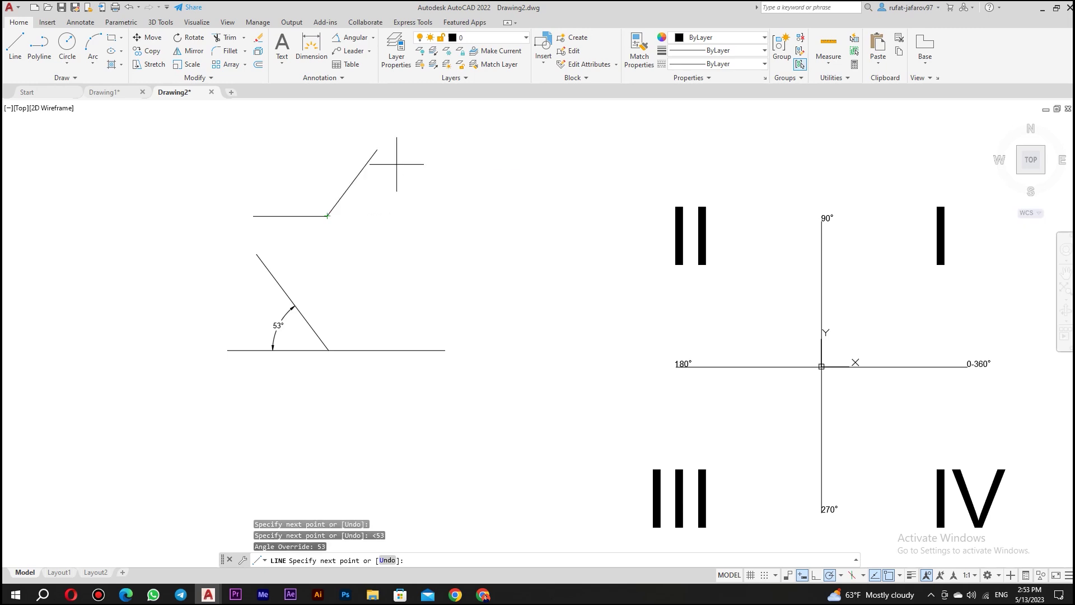
{"action": "middle_click_drag", "start_coordinate": [464, 135], "coordinate": [483, 234]}
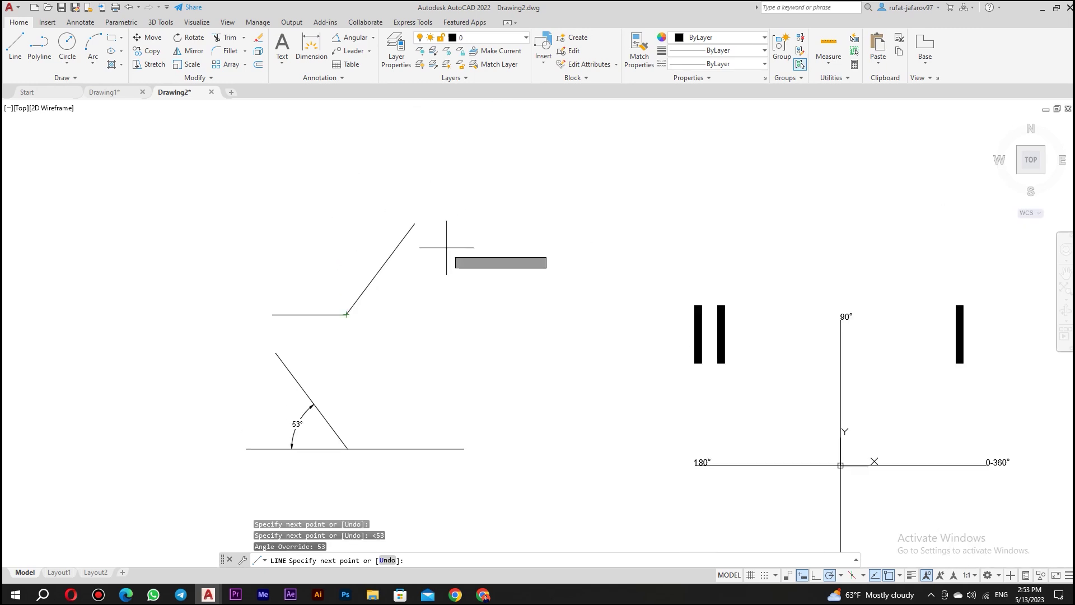
{"action": "left_click", "coordinate": [412, 268]}
{"action": "right_click", "coordinate": [421, 248]}
{"action": "left_click", "coordinate": [448, 255]}
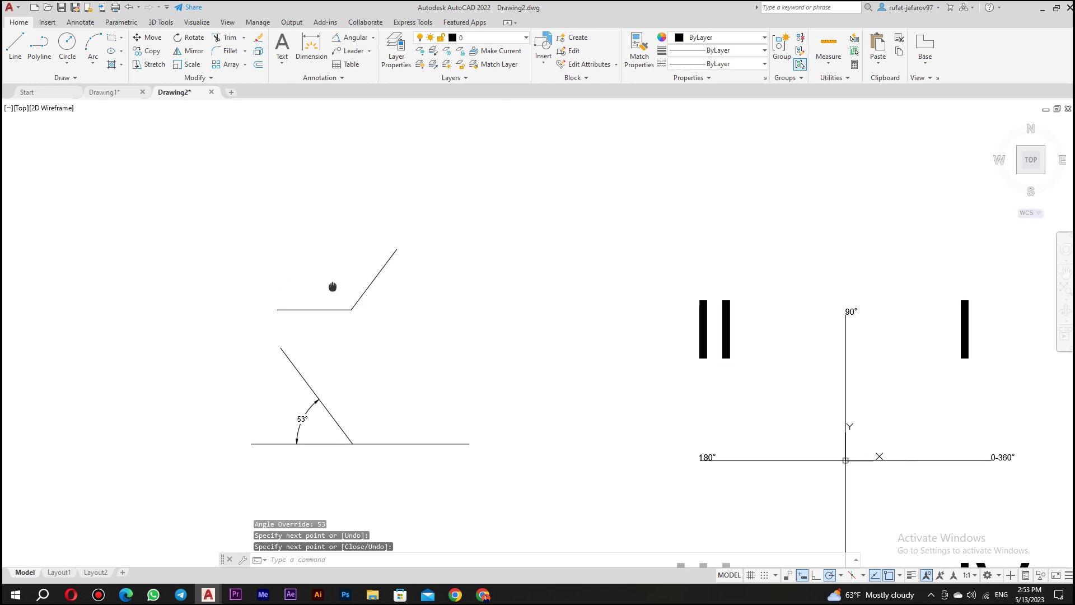
Crossing-select all practice lines and the 53° dimension and delete them.
{"action": "middle_click_drag", "start_coordinate": [364, 342], "coordinate": [479, 313]}
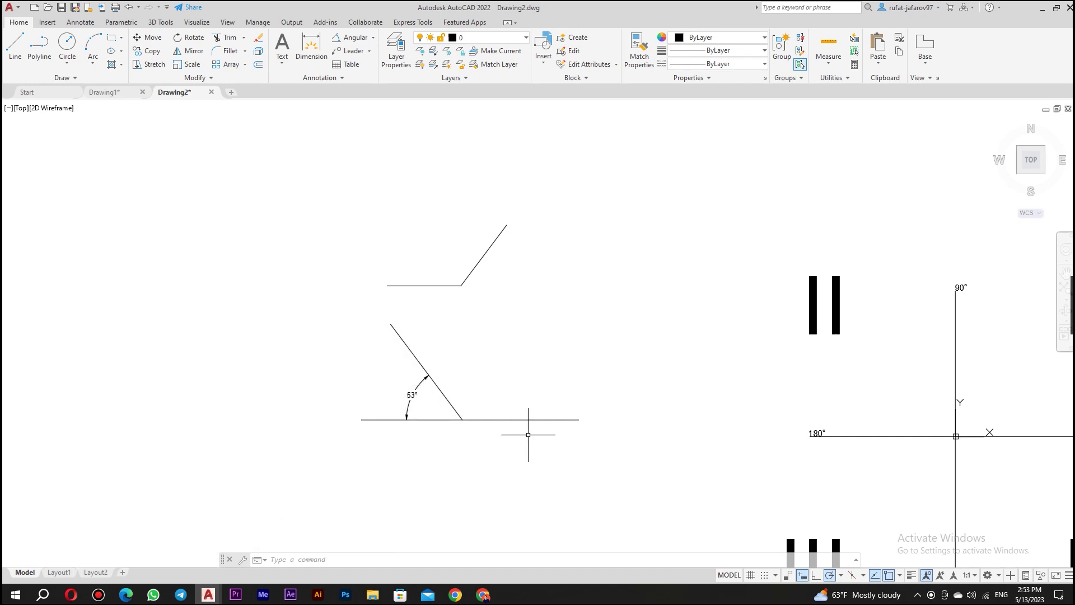
{"action": "middle_click_drag", "start_coordinate": [601, 383], "coordinate": [576, 366]}
{"action": "left_click", "coordinate": [558, 128]}
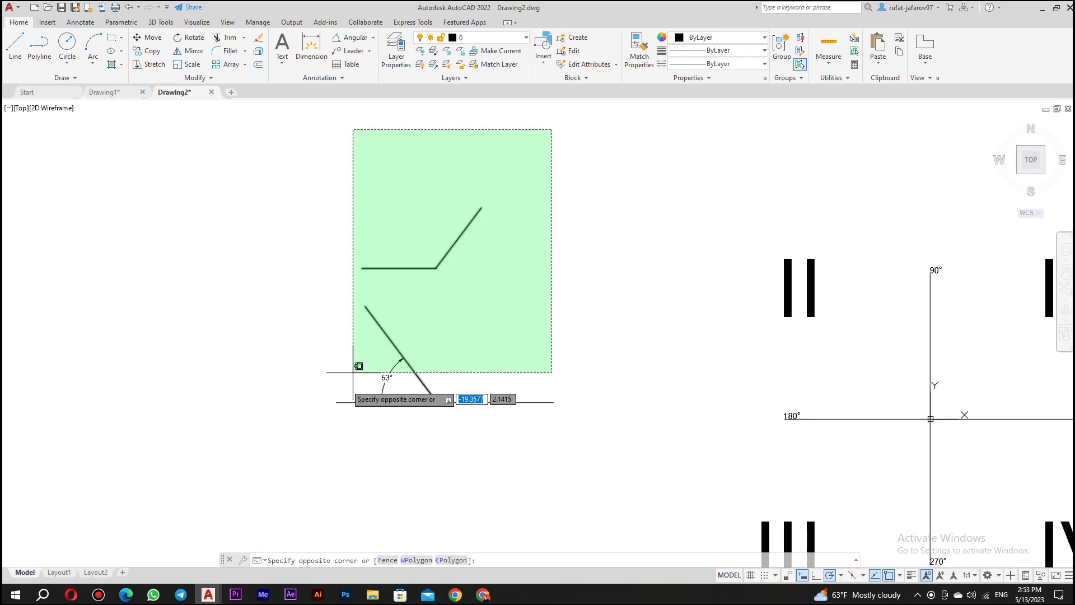
{"action": "left_click", "coordinate": [306, 486]}
{"action": "key", "text": "Delete"}
{"action": "mouse_move", "coordinate": [895, 352]}
{"action": "middle_mouse_down"}
{"action": "mouse_move", "coordinate": [485, 310]}
{"action": "mouse_move", "coordinate": [508, 315]}
{"action": "middle_mouse_up"}
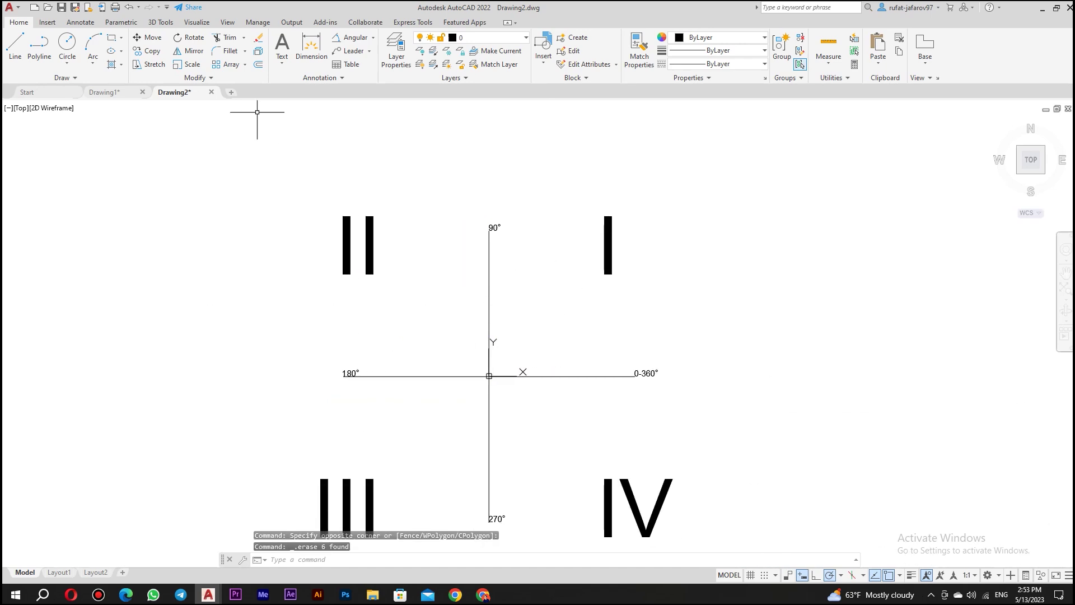
{"action": "left_click", "coordinate": [15, 48]}
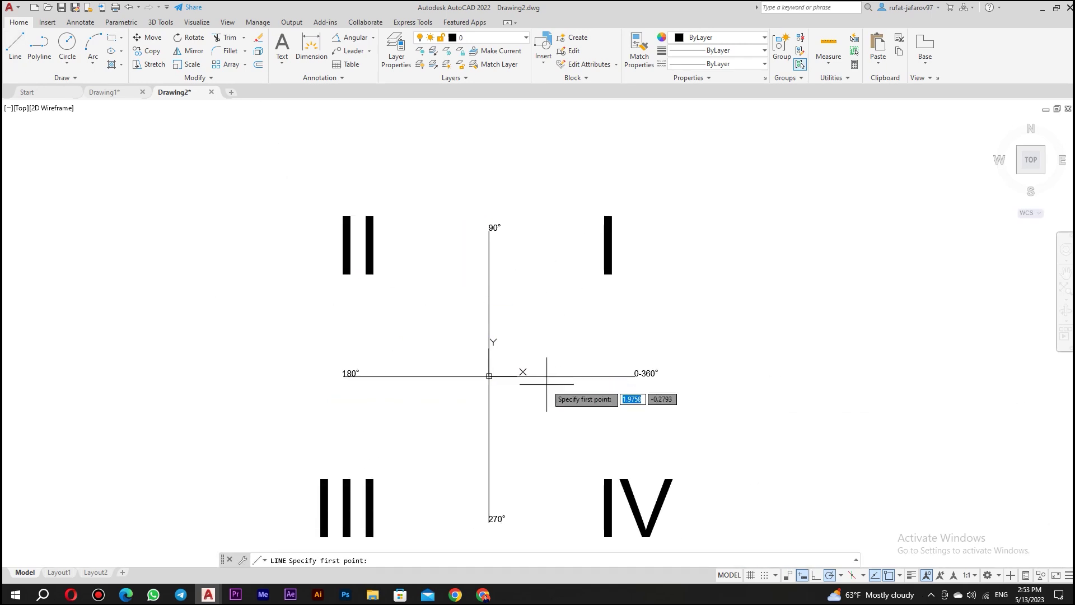
Draw a 5-unit line from the origin at 30°.
{"action": "left_click", "coordinate": [489, 375]}
{"action": "type", "text": "<30"}
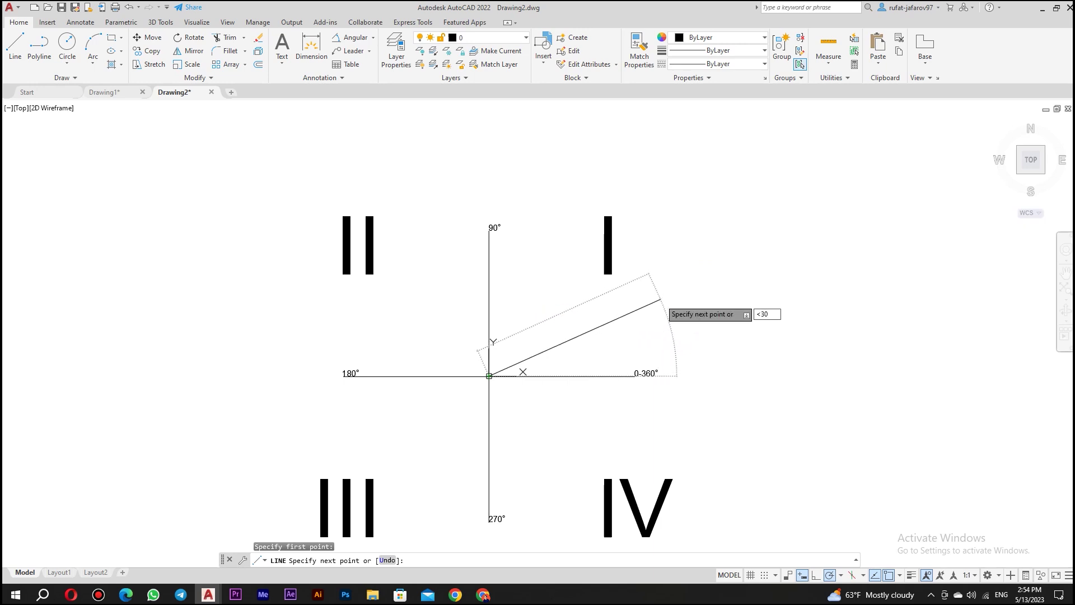
{"action": "key", "text": "Return"}
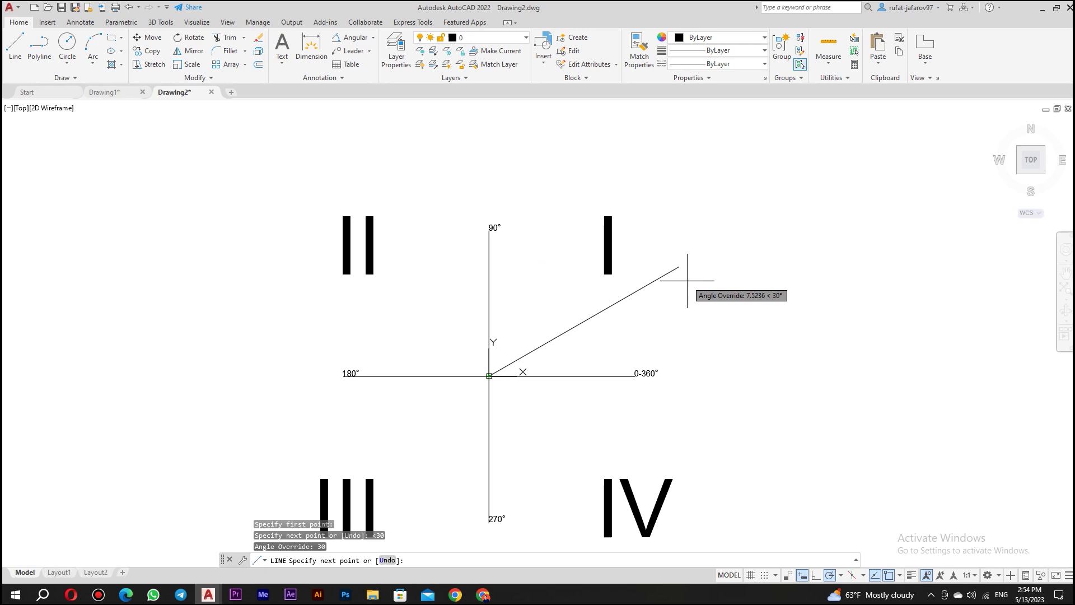
{"action": "type", "text": "5"}
{"action": "right_click", "coordinate": [688, 280]}
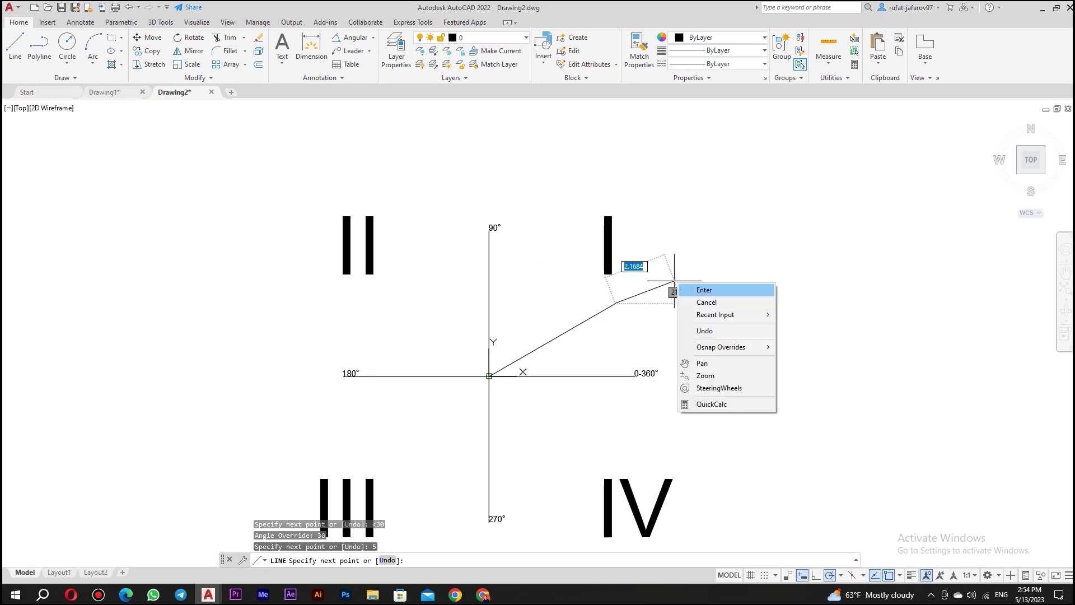
{"action": "left_click", "coordinate": [698, 289]}
{"action": "key", "text": "Return"}
Draw a 5-unit line from the origin at 45°.
{"action": "left_click", "coordinate": [15, 46]}
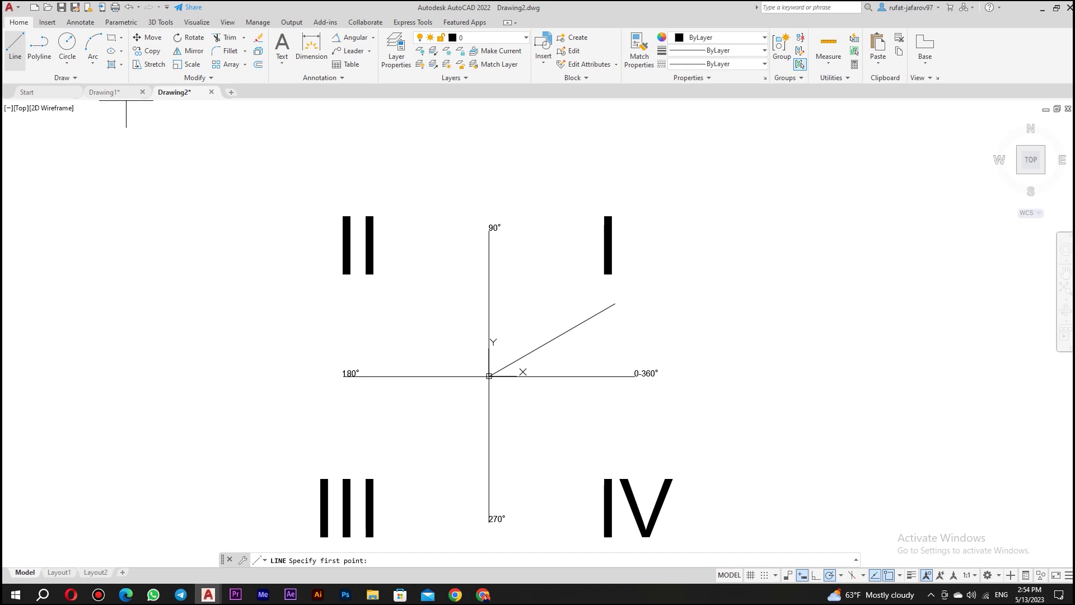
{"action": "left_click", "coordinate": [489, 376]}
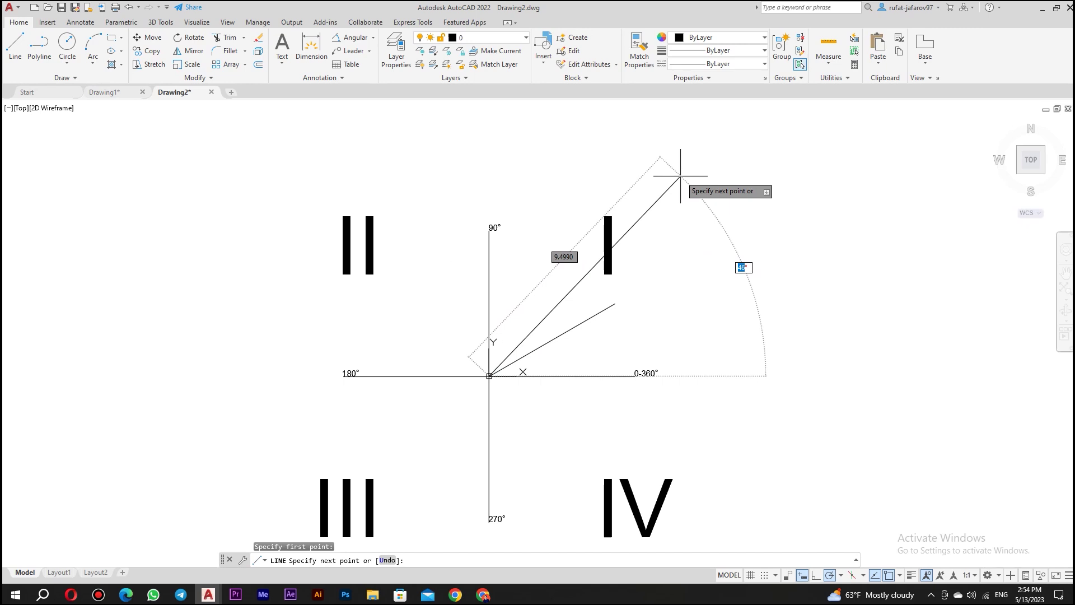
{"action": "key", "text": "Tab"}
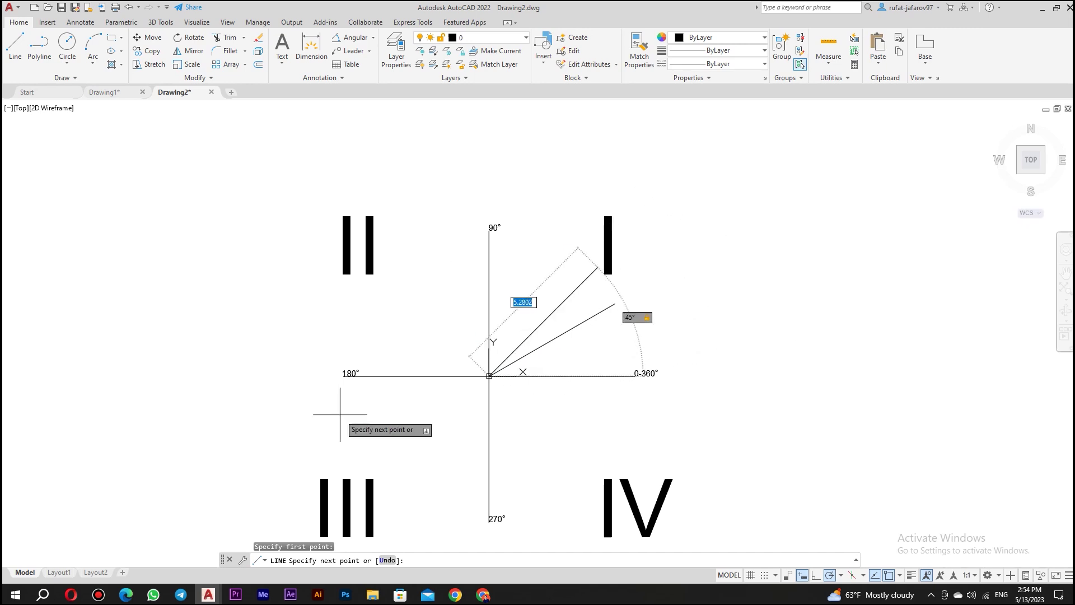
{"action": "type", "text": "5"}
{"action": "key", "text": "Return"}
{"action": "right_click", "coordinate": [691, 211]}
{"action": "left_click", "coordinate": [716, 216]}
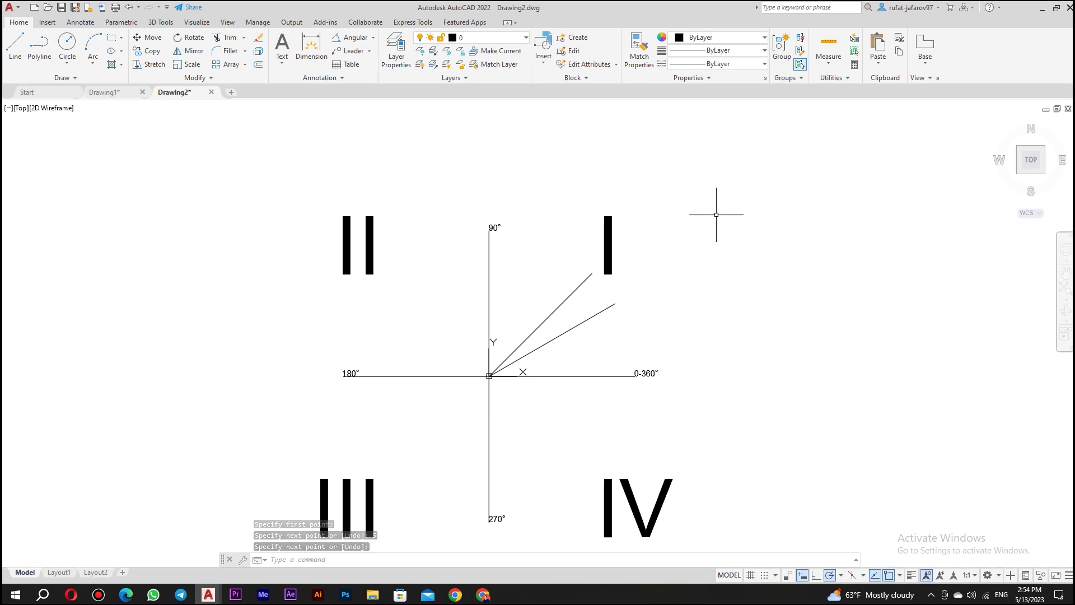
Crossing-select the 30° and 45° lines and delete them.
{"action": "left_click", "coordinate": [616, 334]}
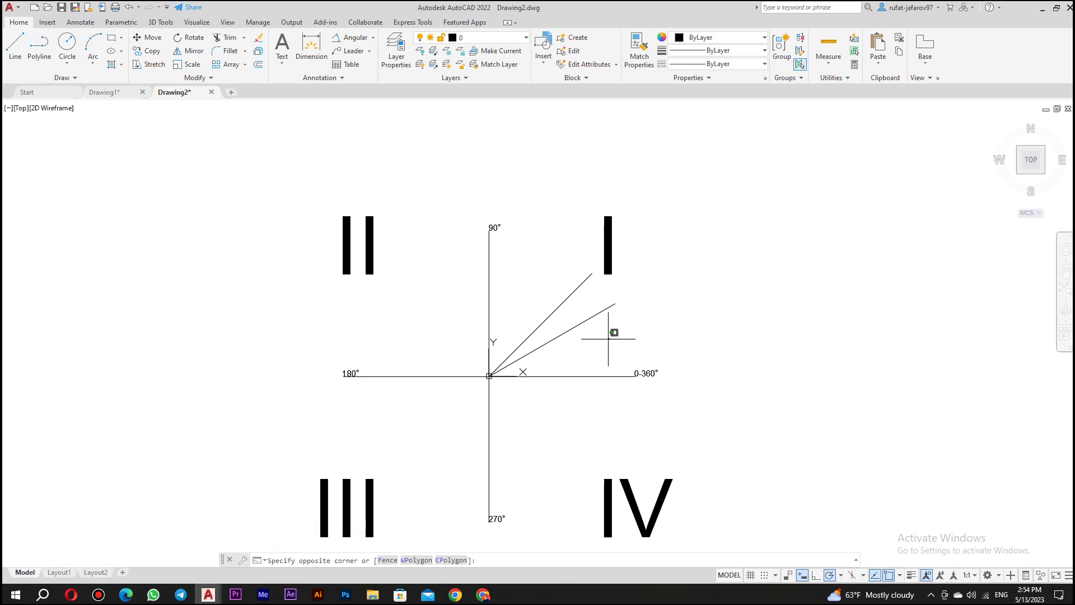
{"action": "left_click", "coordinate": [549, 306]}
{"action": "key", "text": "Delete"}
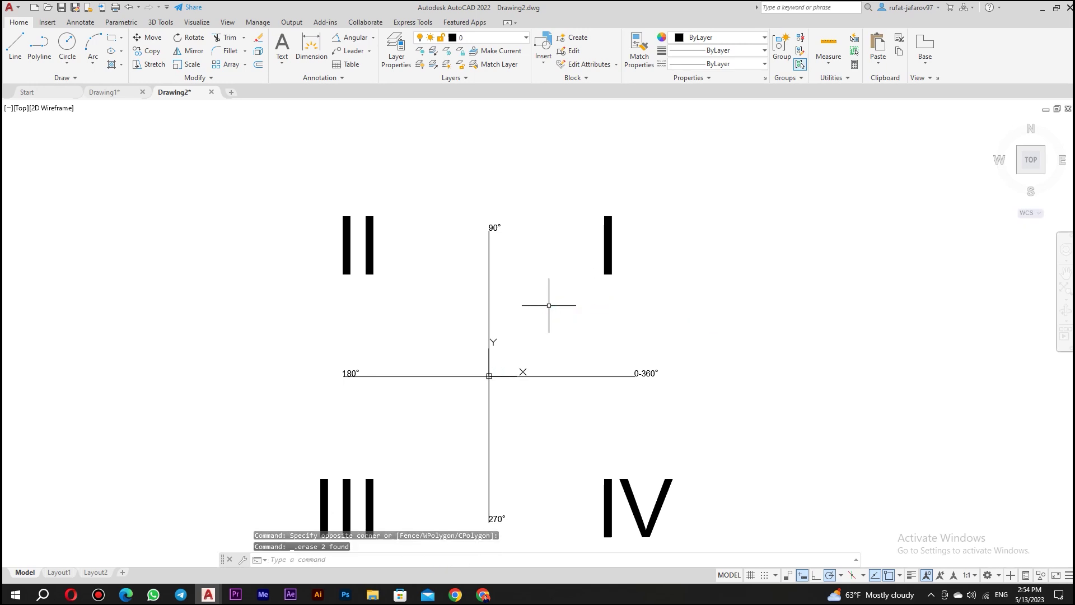
Start a line from the origin at <30, cancel it, and restart it locked at 30°.
{"action": "key", "text": "l"}
{"action": "key", "text": "space"}
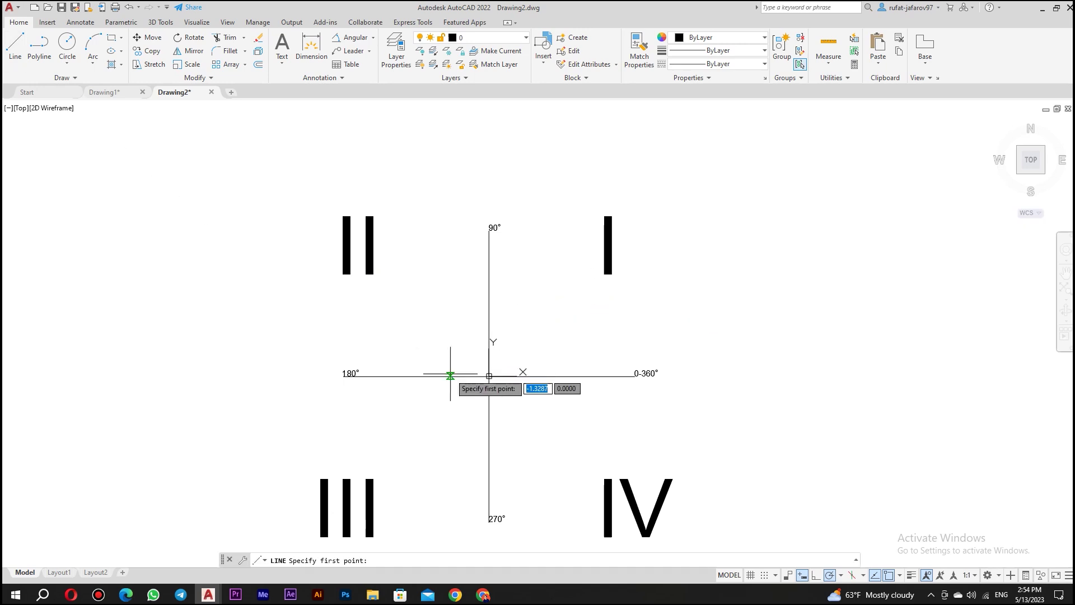
{"action": "left_click", "coordinate": [489, 376]}
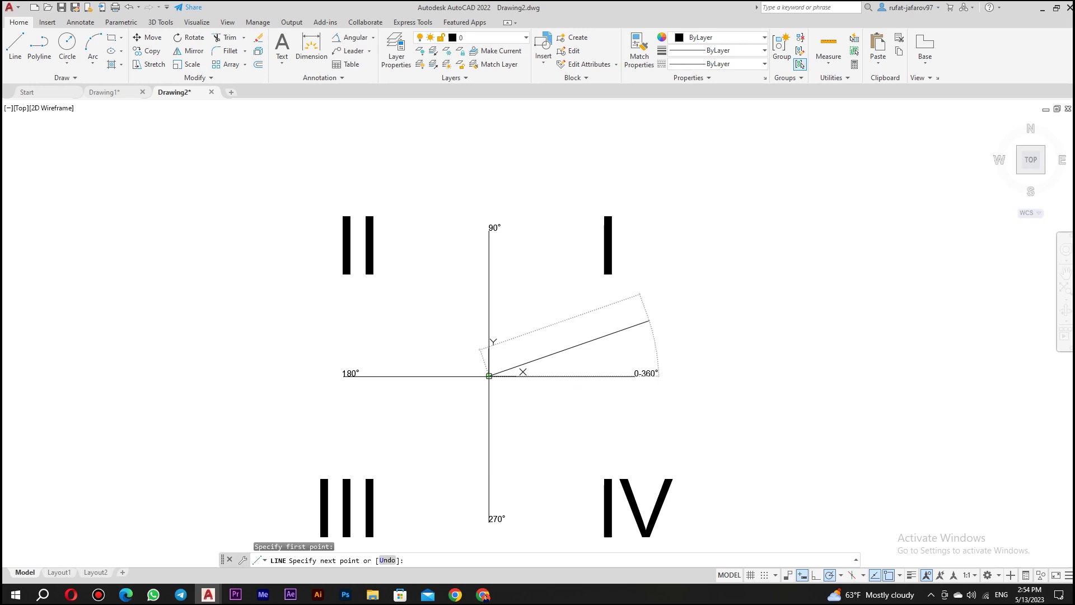
{"action": "type", "text": "<30"}
{"action": "key", "text": "Return"}
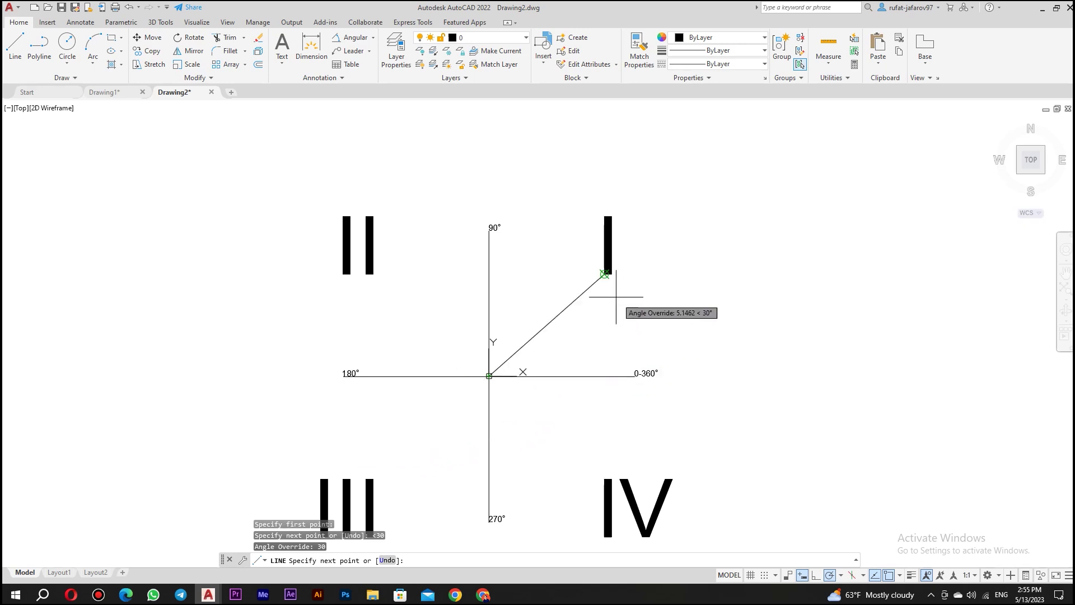
{"action": "key", "text": "Escape"}
{"action": "left_click", "coordinate": [15, 44]}
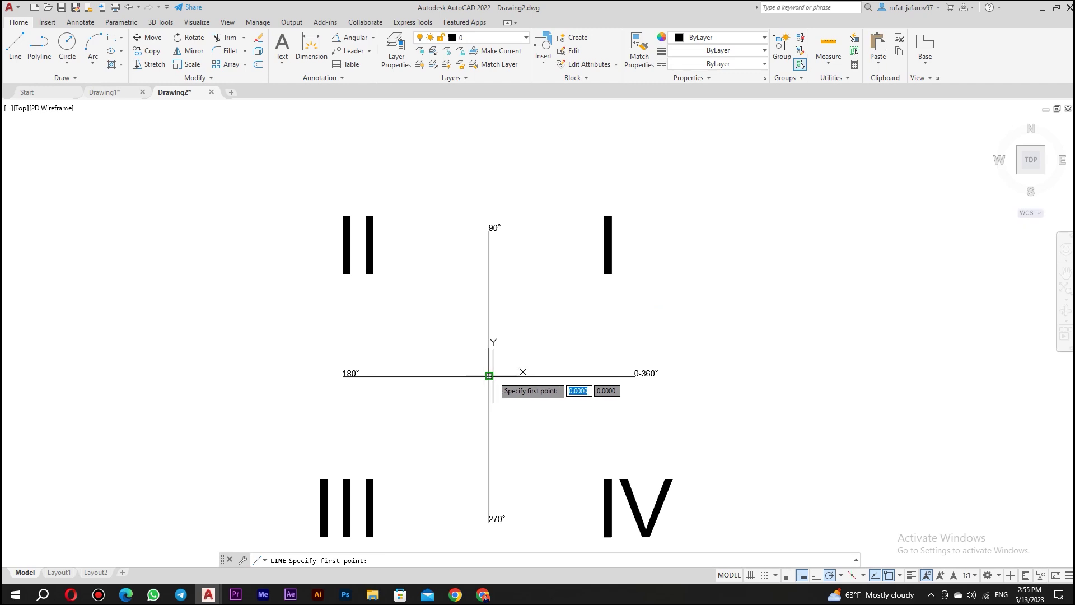
{"action": "left_click", "coordinate": [489, 376]}
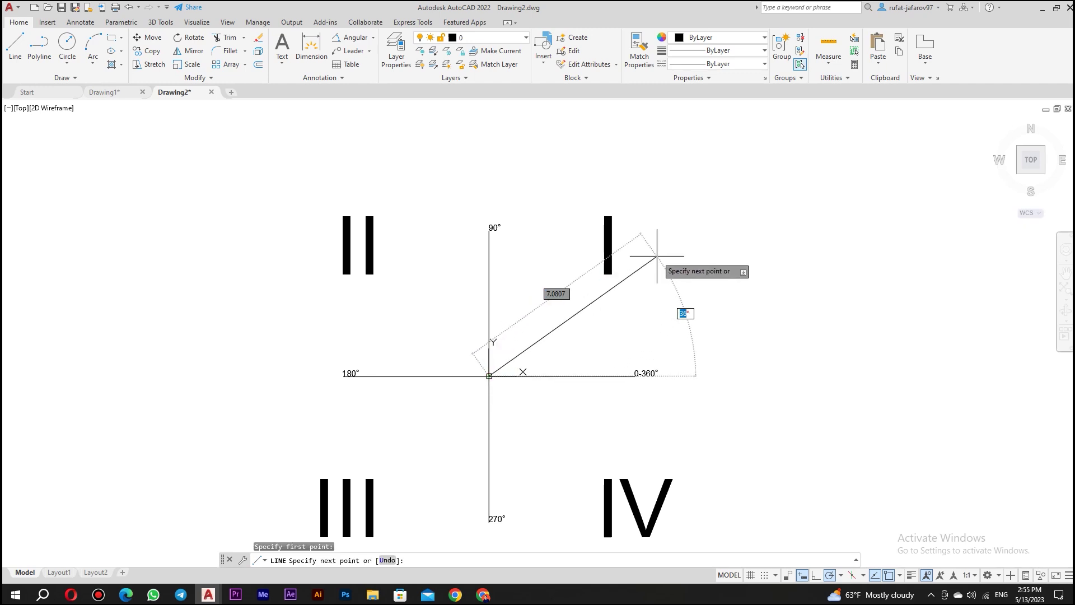
{"action": "key", "text": "Tab"}
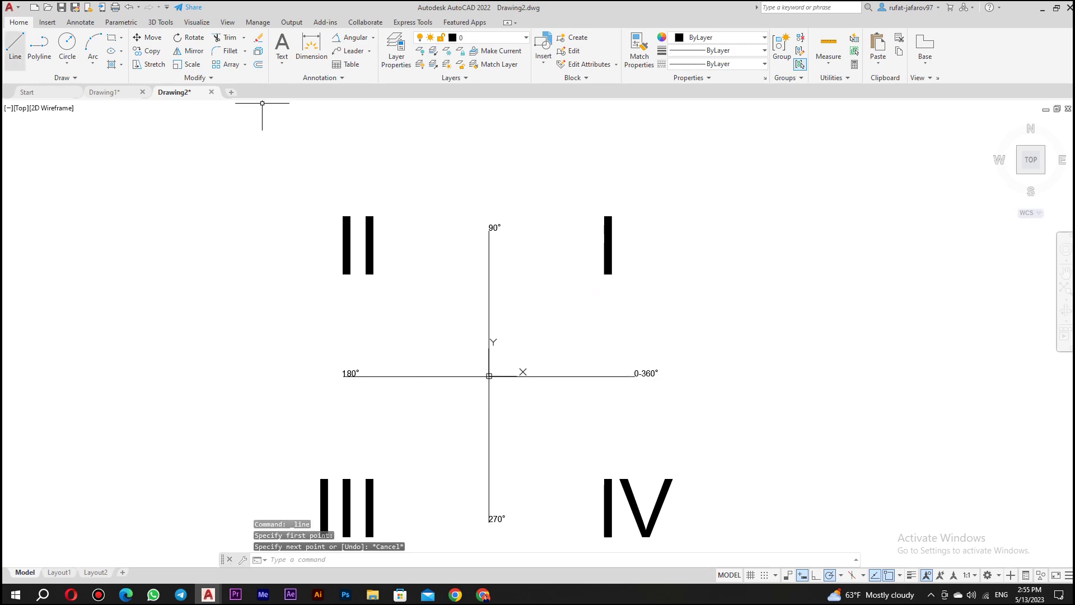
Draw a 150° line from the origin into quadrant II and begin an angular dimension on it.
{"action": "left_click", "coordinate": [15, 45]}
{"action": "left_click", "coordinate": [489, 375]}
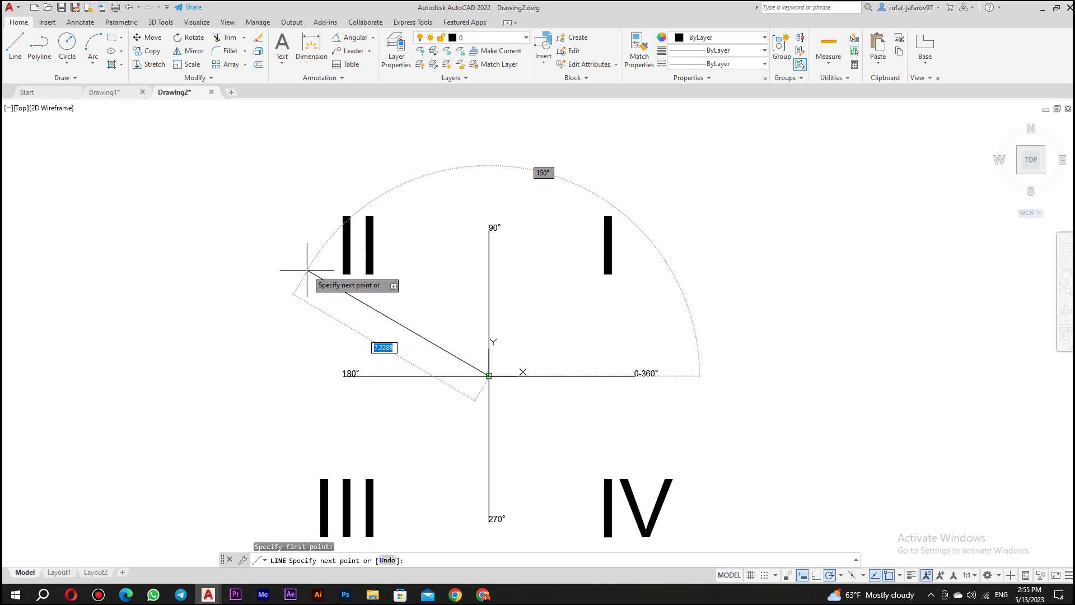
{"action": "left_click", "coordinate": [306, 270]}
{"action": "right_click", "coordinate": [307, 270]}
{"action": "left_click", "coordinate": [347, 278]}
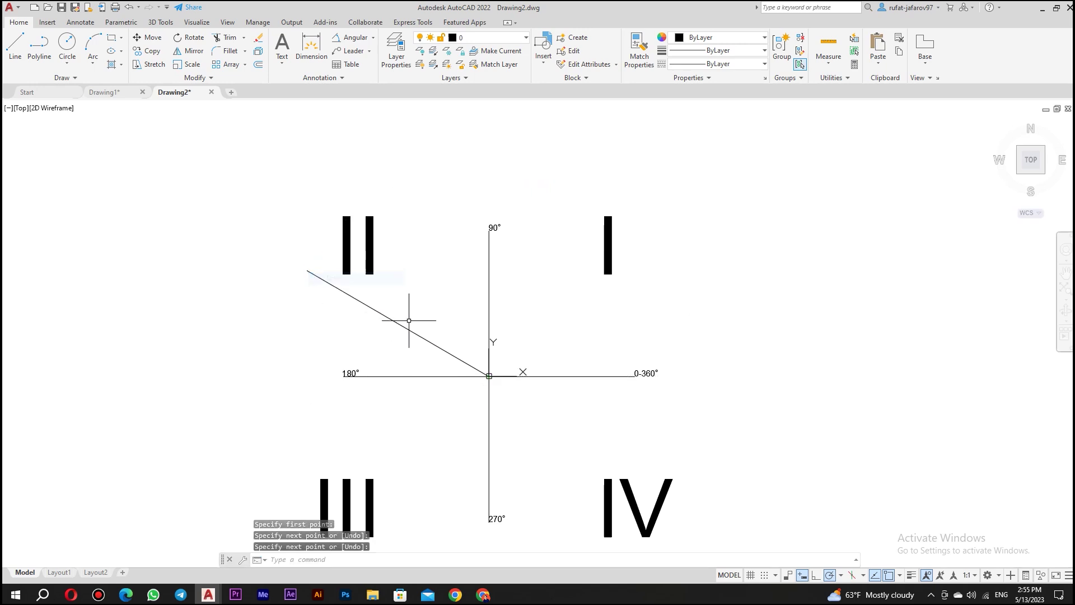
{"action": "middle_click_drag", "start_coordinate": [459, 351], "coordinate": [432, 327]}
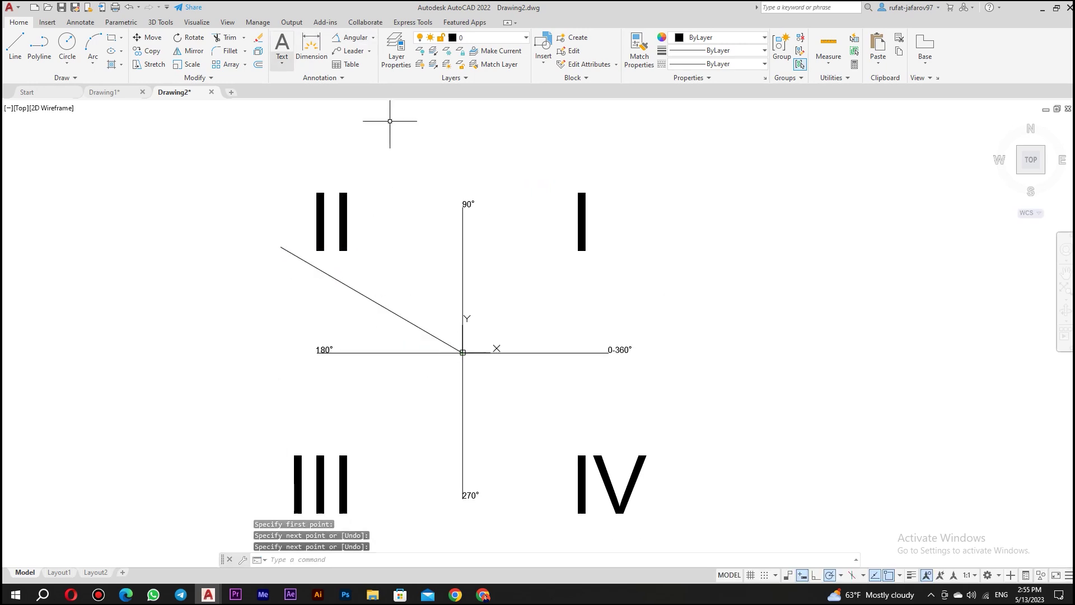
{"action": "left_click", "coordinate": [350, 37]}
{"action": "left_click", "coordinate": [418, 324]}
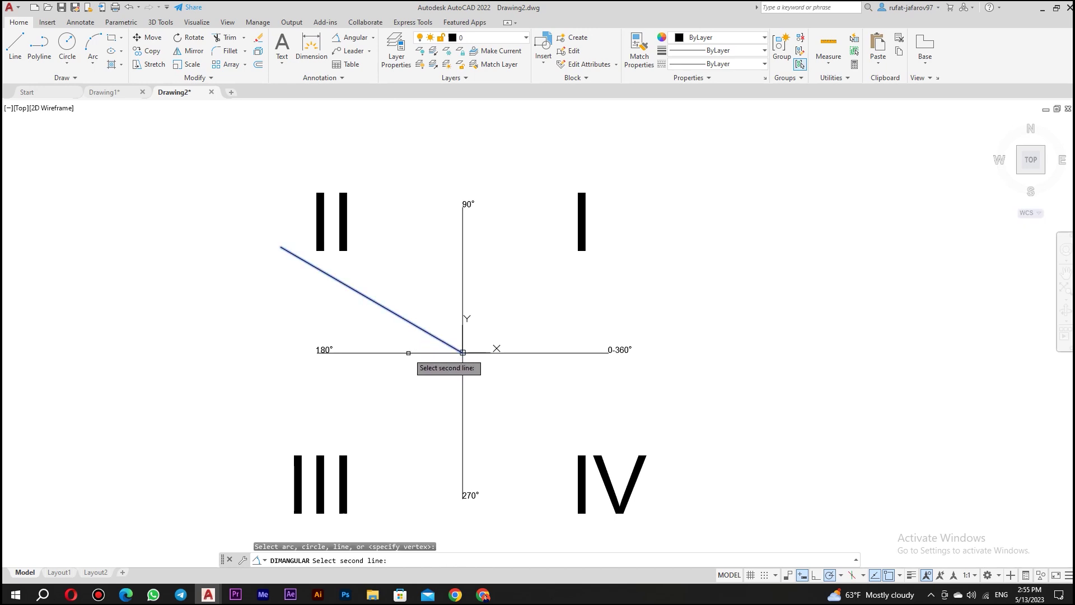
Complete the 30° angular dimension between the slanted line and the 180° axis.
{"action": "left_click", "coordinate": [408, 353]}
{"action": "left_click", "coordinate": [398, 309]}
{"action": "scroll", "coordinate": [395, 307], "scroll_direction": "up", "scroll_amount": 2}
{"action": "scroll", "coordinate": [453, 367], "scroll_direction": "down", "scroll_amount": 2}
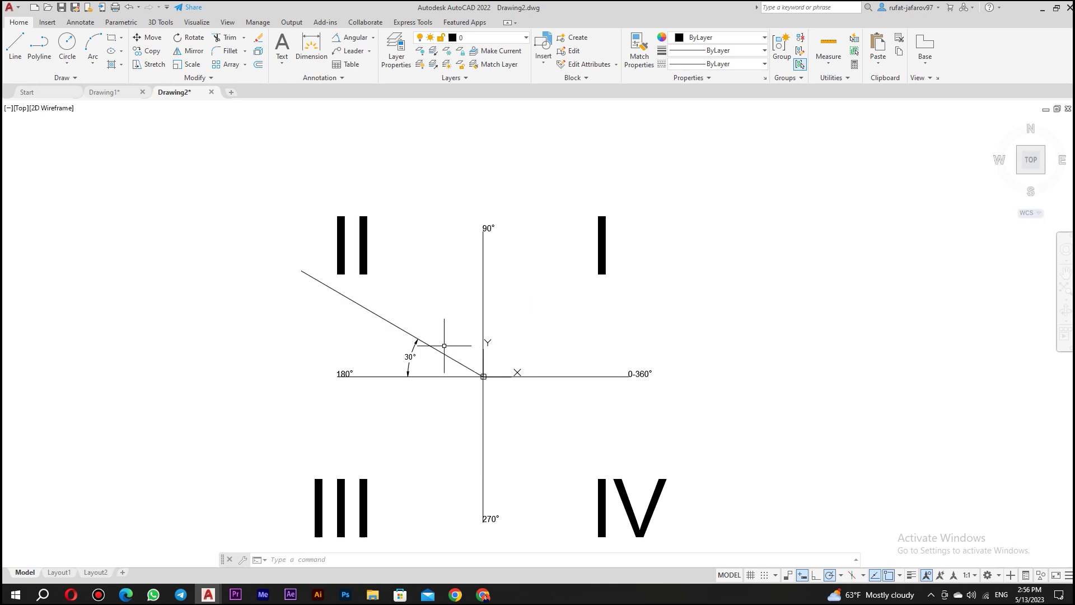
Select the 150° line together with its 30° dimension.
{"action": "left_click", "coordinate": [428, 340]}
{"action": "key", "text": "Escape"}
{"action": "left_click", "coordinate": [419, 338]}
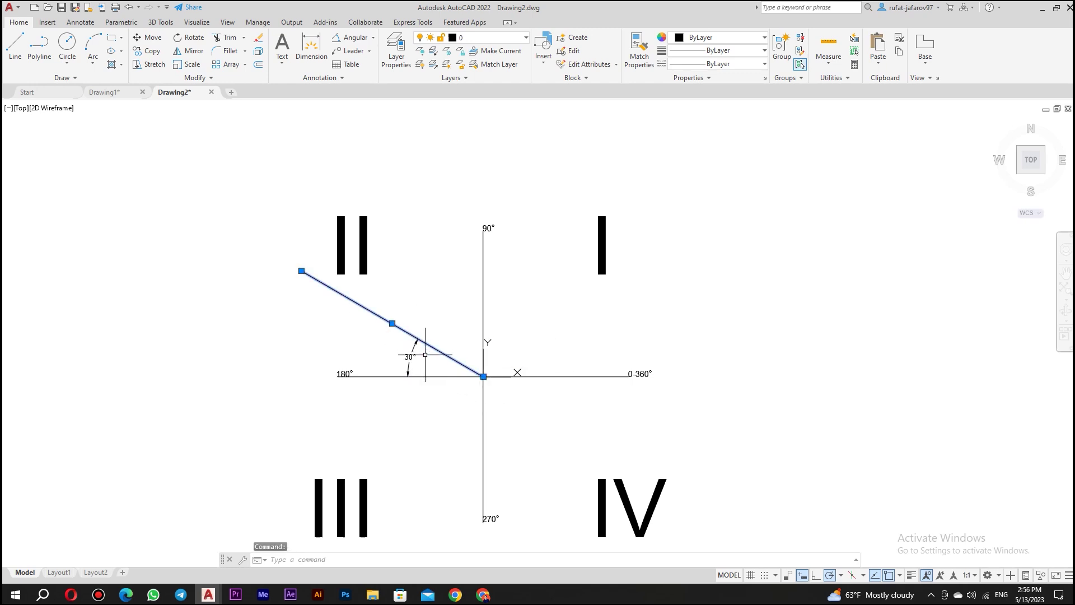
{"action": "key", "text": "Escape"}
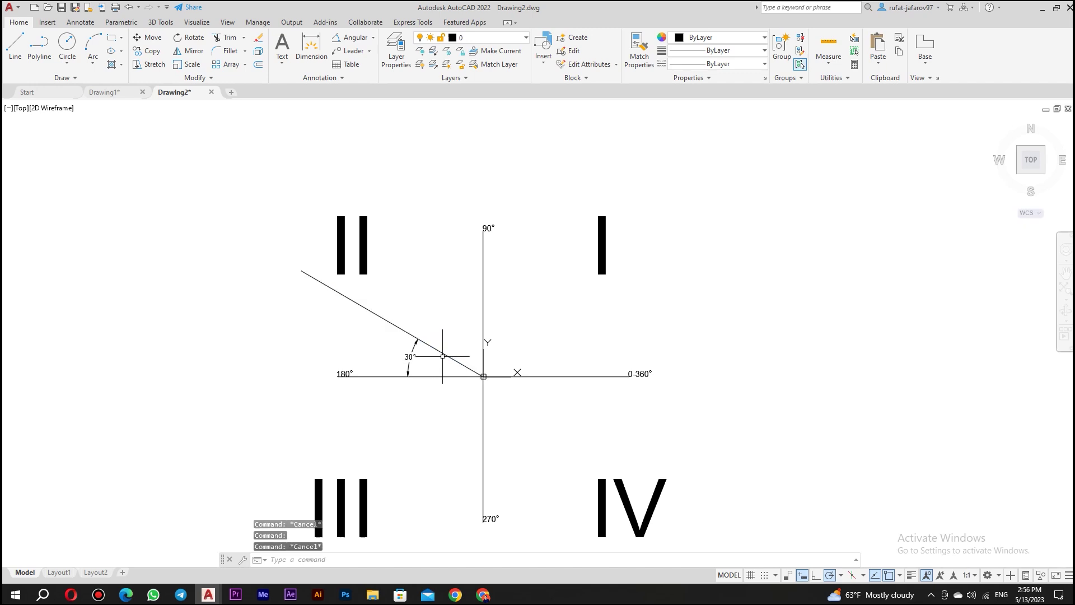
{"action": "left_click", "coordinate": [443, 357]}
{"action": "left_click", "coordinate": [392, 371]}
Erase the line and its dimension, then draw a 5-unit line from the origin at 150°.
{"action": "key", "text": "Delete"}
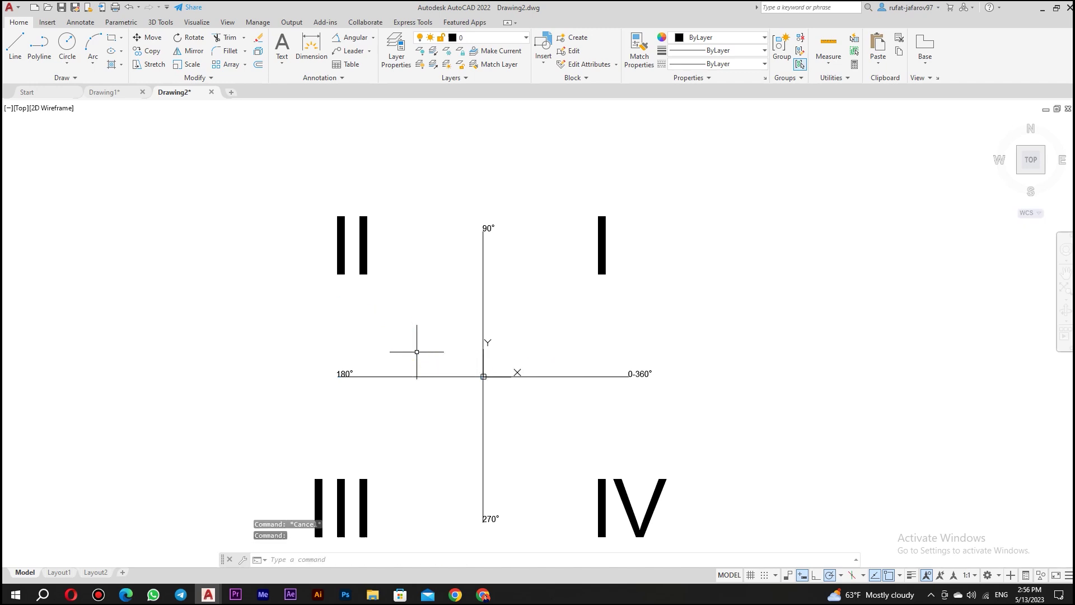
{"action": "left_click", "coordinate": [15, 45]}
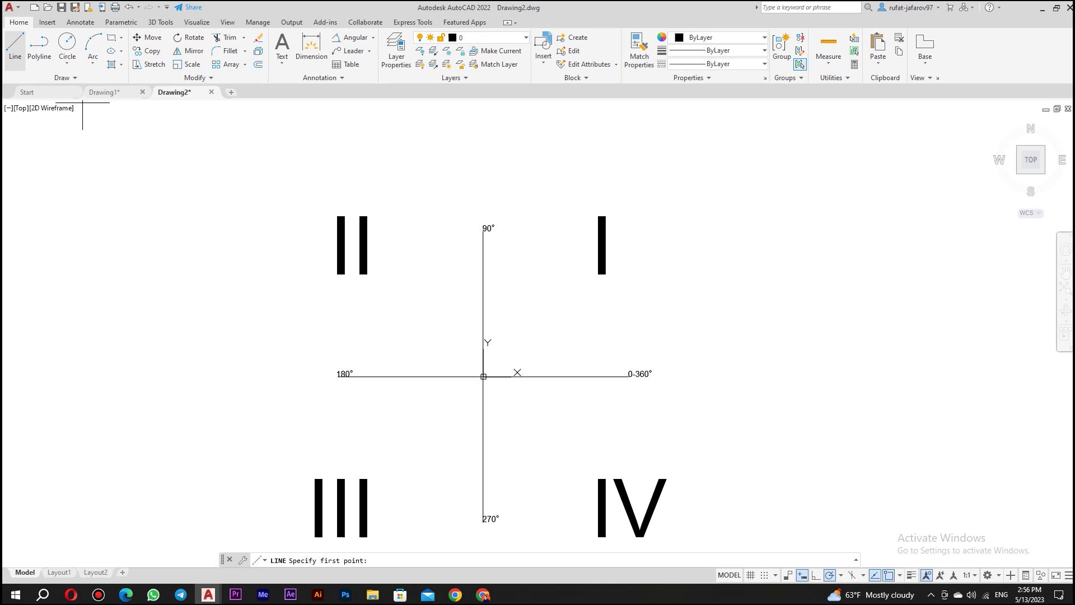
{"action": "left_click", "coordinate": [483, 376]}
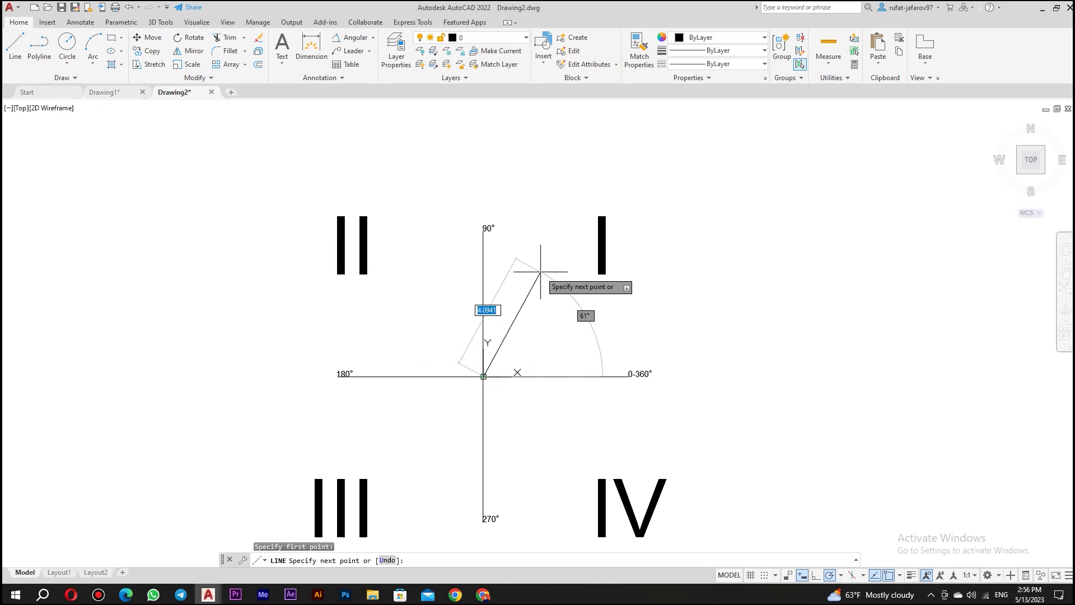
{"action": "type", "text": "<150"}
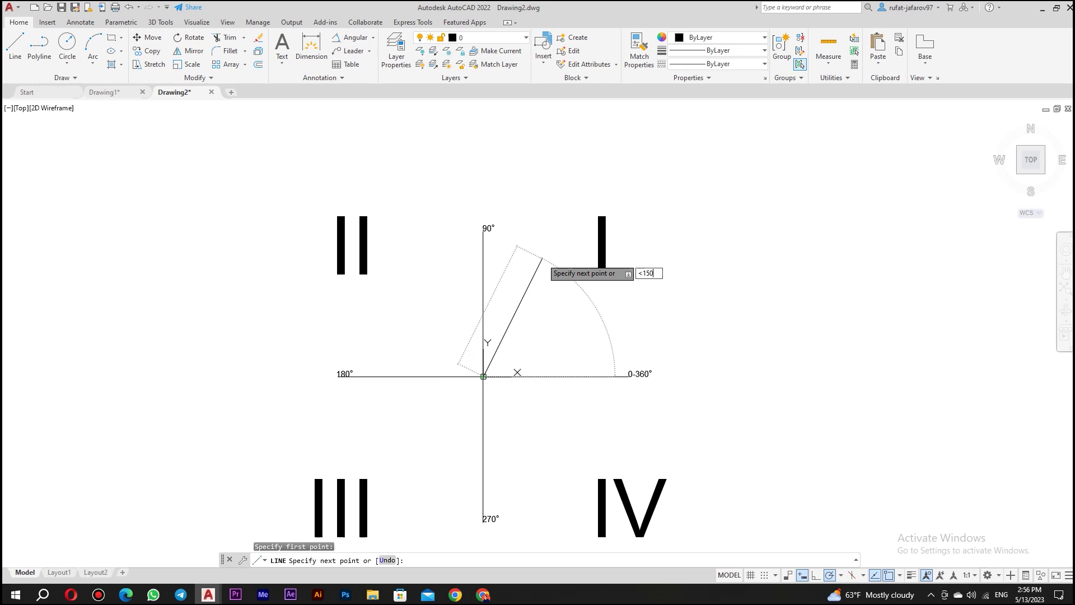
{"action": "key", "text": "Return"}
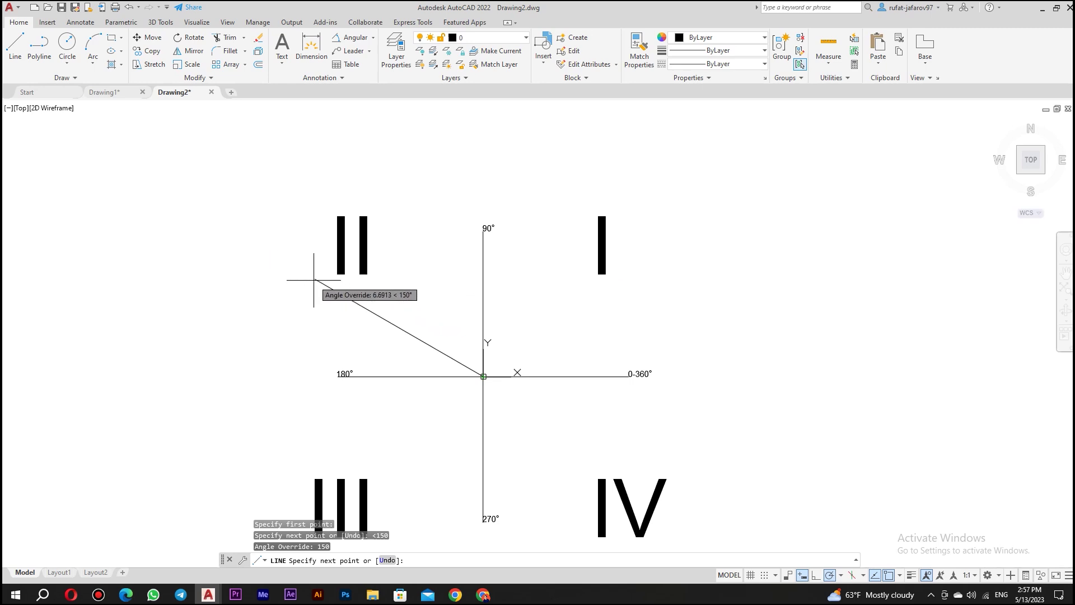
{"action": "type", "text": "5"}
{"action": "key", "text": "Return"}
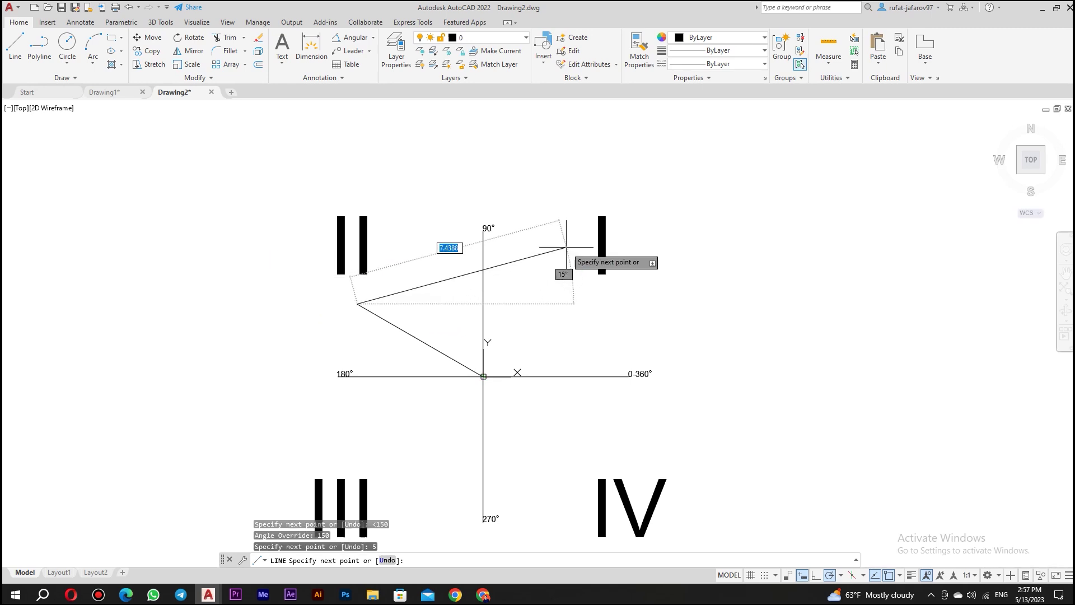
{"action": "key", "text": "Escape"}
Draw a 10-unit line from the origin at 150°.
{"action": "left_click", "coordinate": [15, 45]}
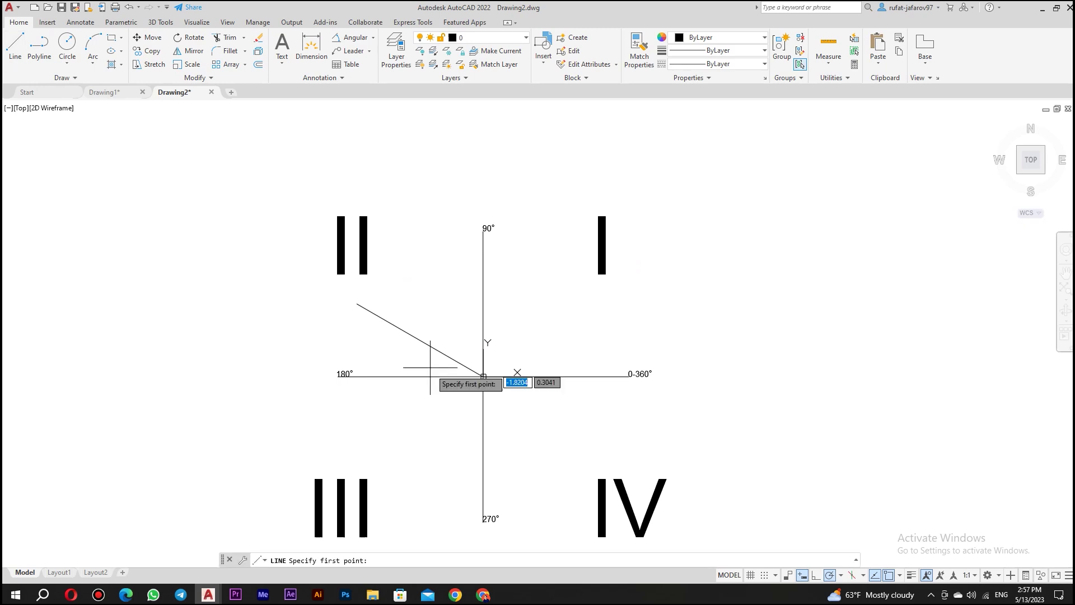
{"action": "left_click", "coordinate": [483, 376]}
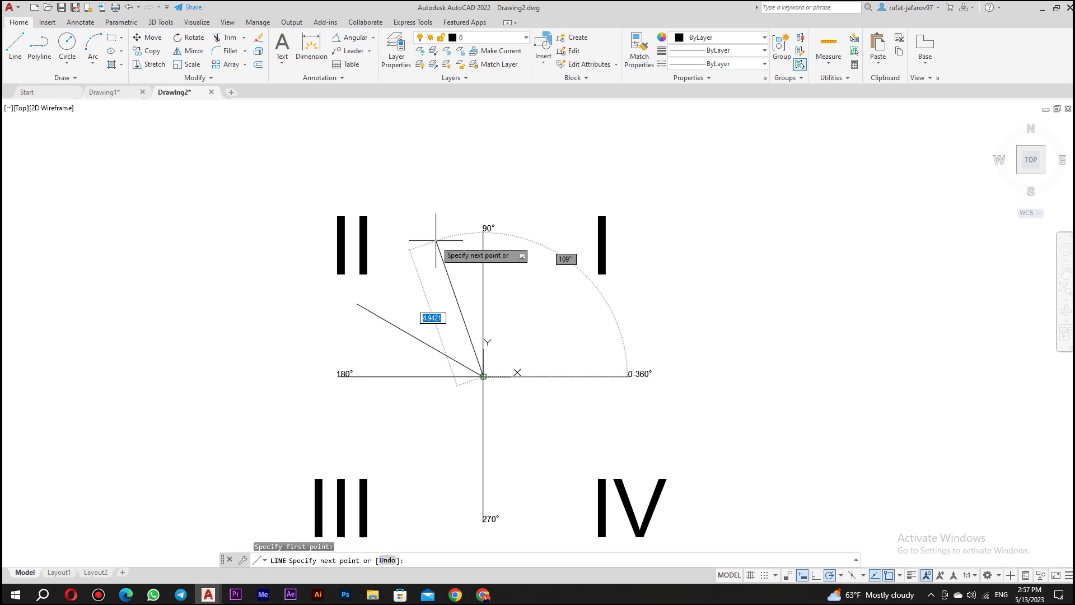
{"action": "type", "text": "150"}
{"action": "key", "text": "Tab"}
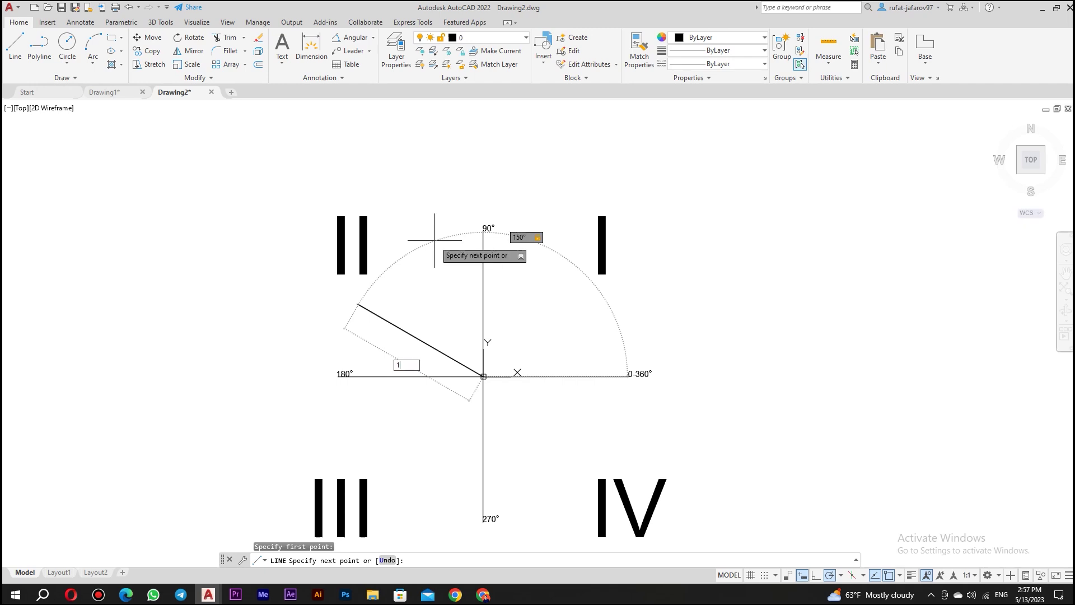
{"action": "type", "text": "0"}
{"action": "key", "text": "Return"}
{"action": "right_click", "coordinate": [412, 189]}
{"action": "left_click", "coordinate": [442, 195]}
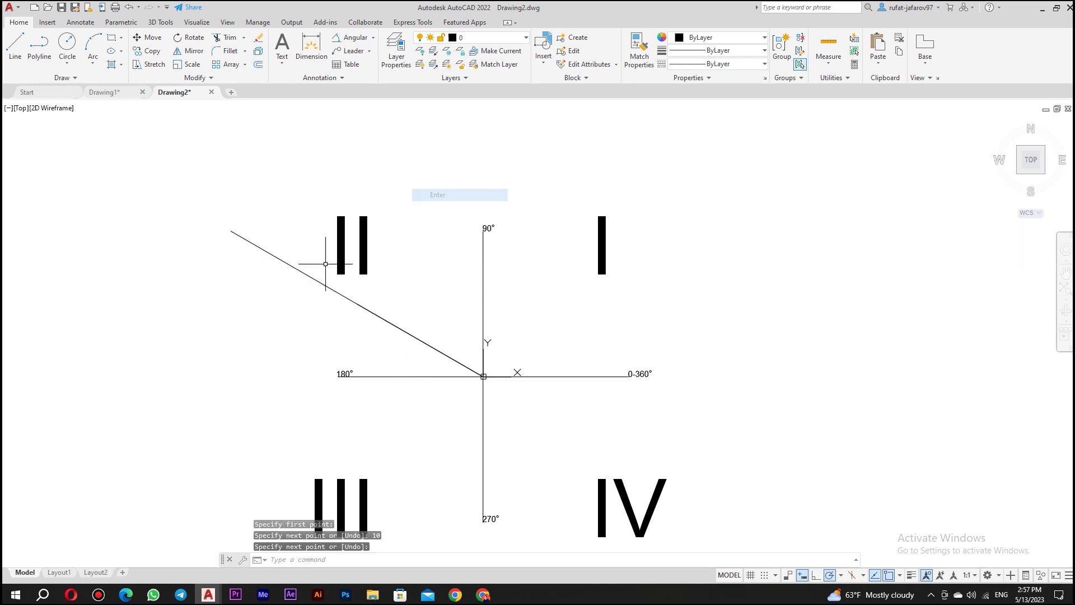
Window-select both overlapping diagonal lines in quadrant II and delete them.
{"action": "left_click", "coordinate": [296, 269]}
{"action": "left_click", "coordinate": [258, 278]}
{"action": "key", "text": "Escape"}
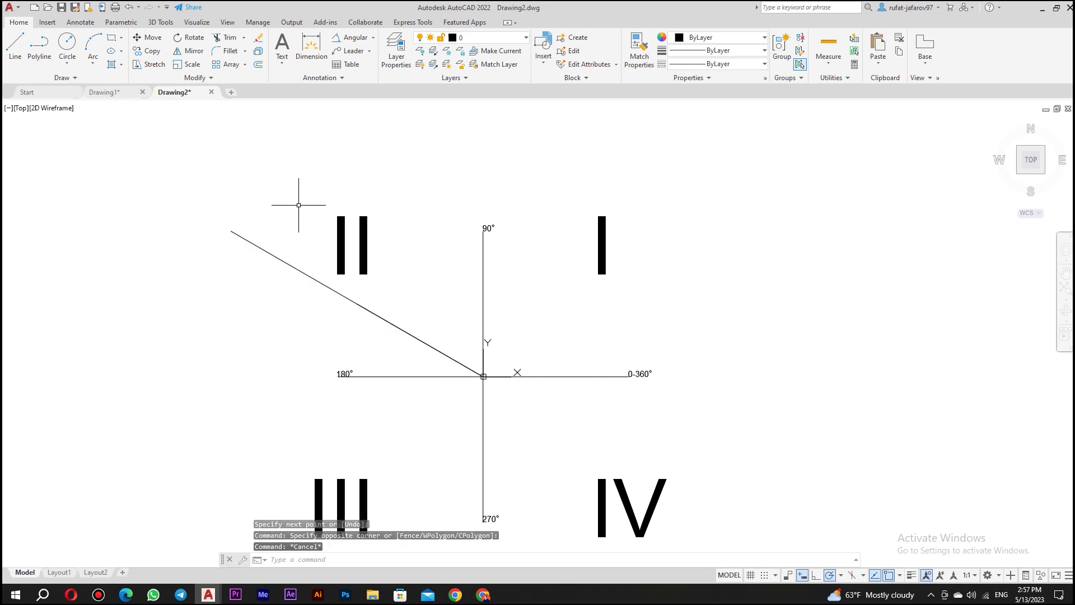
{"action": "left_click", "coordinate": [295, 207]}
{"action": "left_click", "coordinate": [242, 270]}
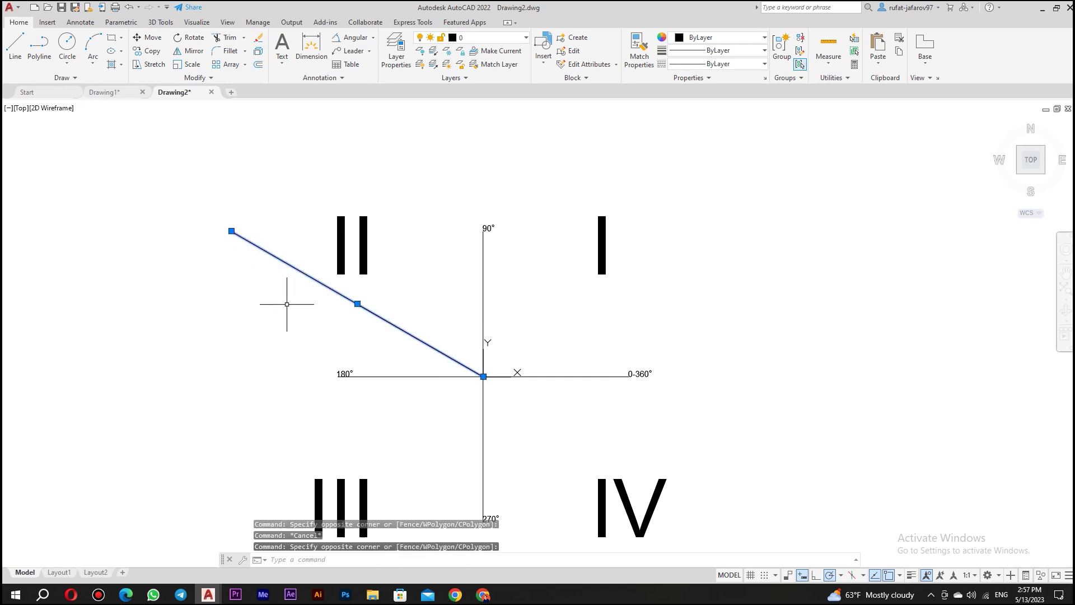
{"action": "left_click", "coordinate": [259, 288]}
{"action": "key", "text": "Escape"}
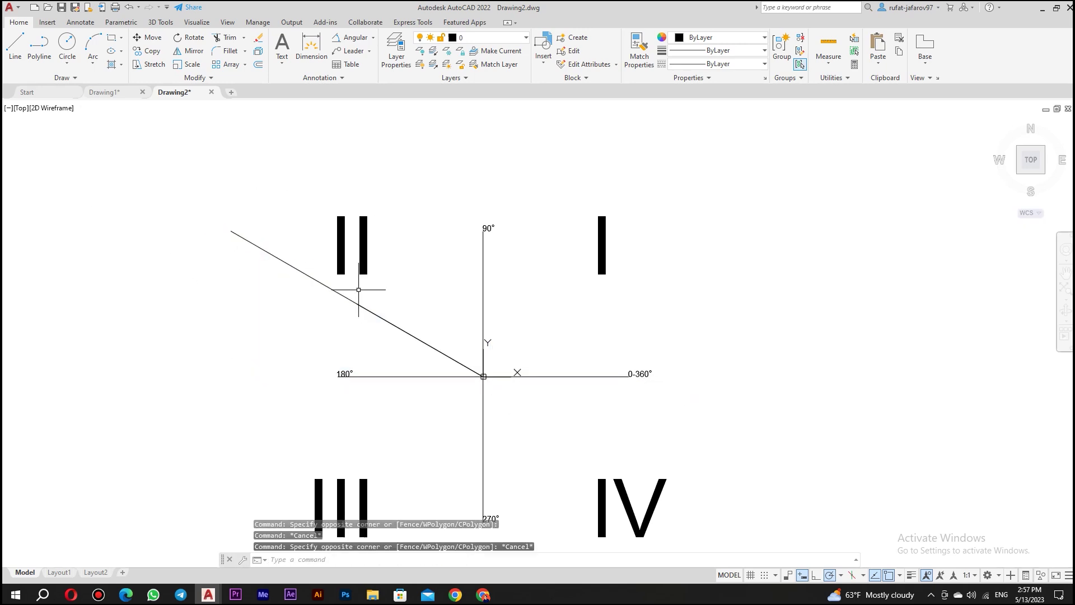
{"action": "left_click", "coordinate": [359, 290]}
{"action": "left_click", "coordinate": [571, 445]}
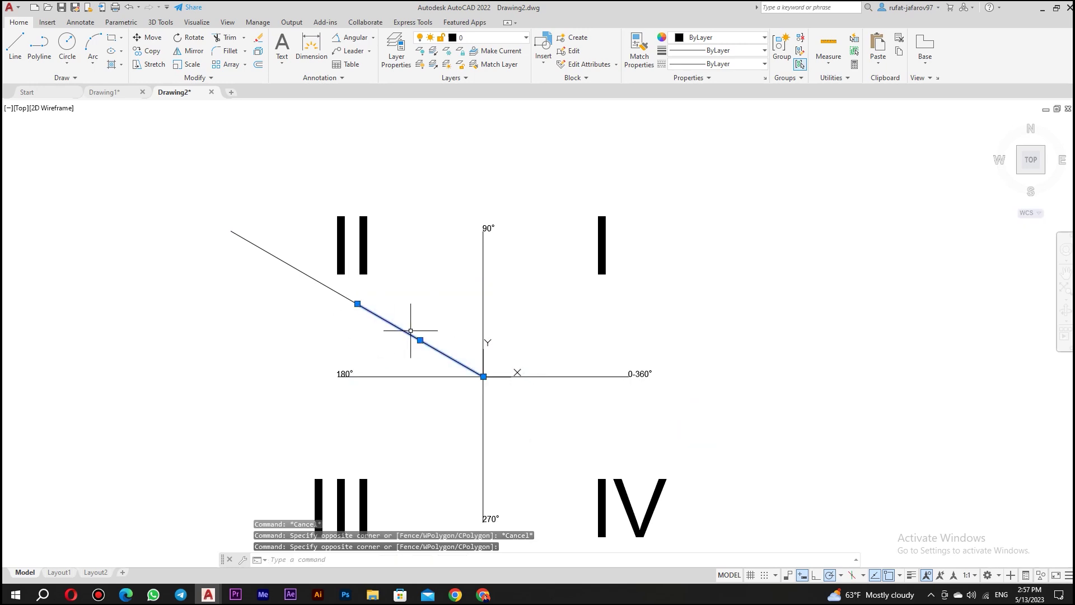
{"action": "key", "text": "Escape"}
{"action": "left_click", "coordinate": [412, 288]}
{"action": "left_click", "coordinate": [356, 340]}
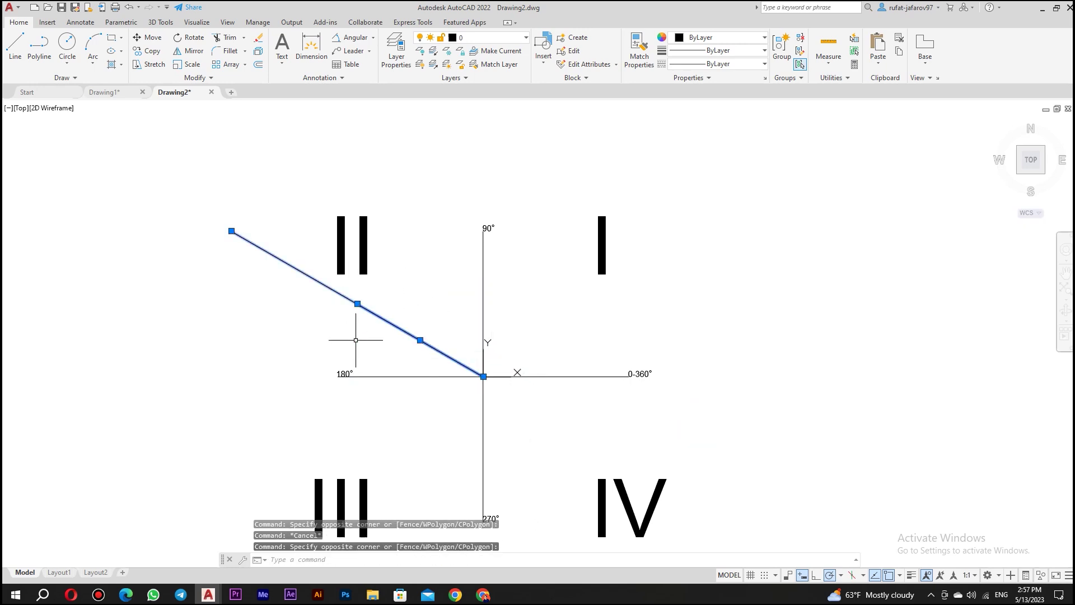
{"action": "key", "text": "Delete"}
Start a line at the origin, then cancel it before entering an angle.
{"action": "middle_click_drag", "start_coordinate": [469, 320], "coordinate": [473, 295]}
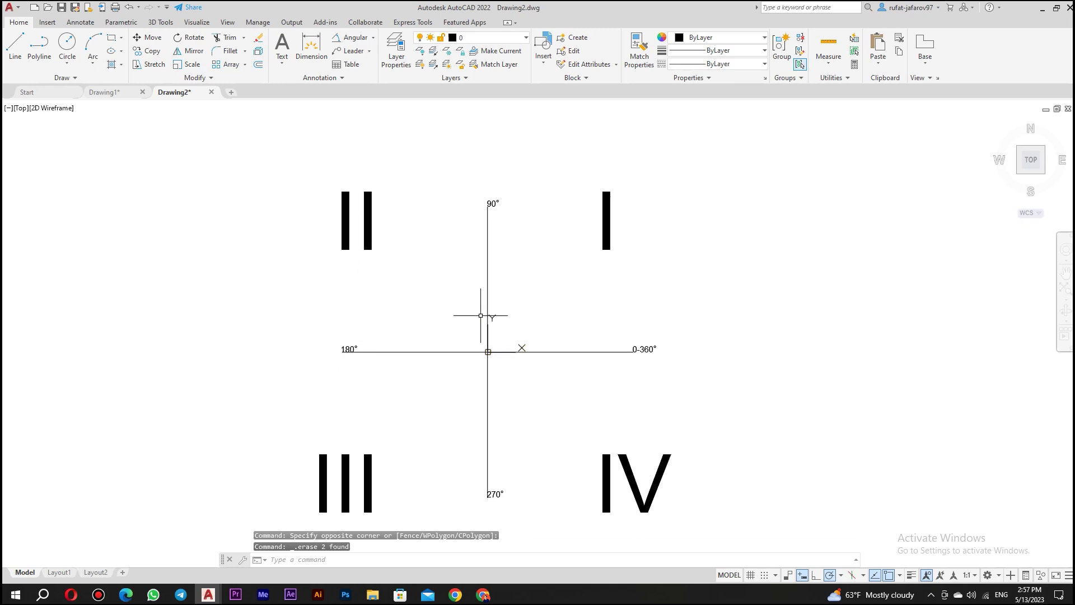
{"action": "type", "text": "l"}
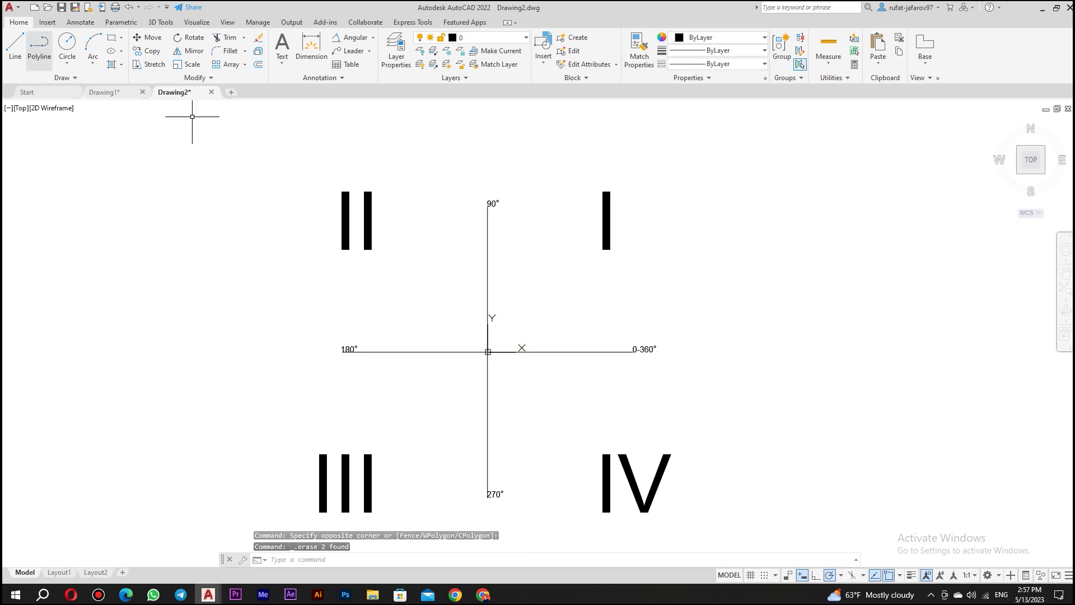
{"action": "key", "text": "Return"}
{"action": "left_click", "coordinate": [496, 349]}
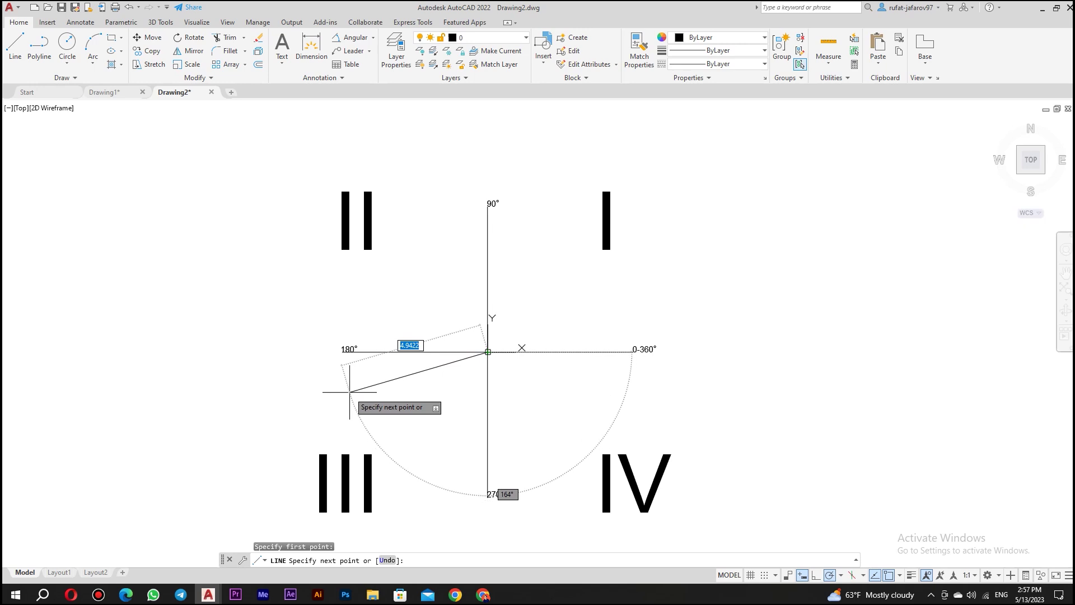
{"action": "key", "text": "Tab"}
{"action": "key", "text": "Tab"}
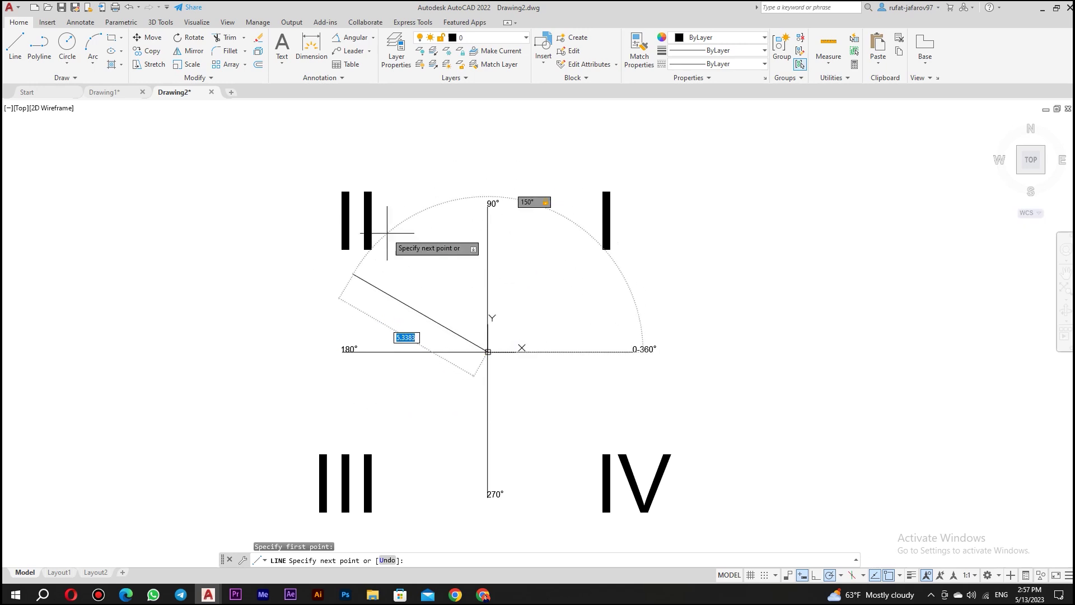
{"action": "key", "text": "Escape"}
Draw a 5-unit line from the origin at 210° into quadrant III.
{"action": "left_click", "coordinate": [15, 45]}
{"action": "left_click", "coordinate": [488, 352]}
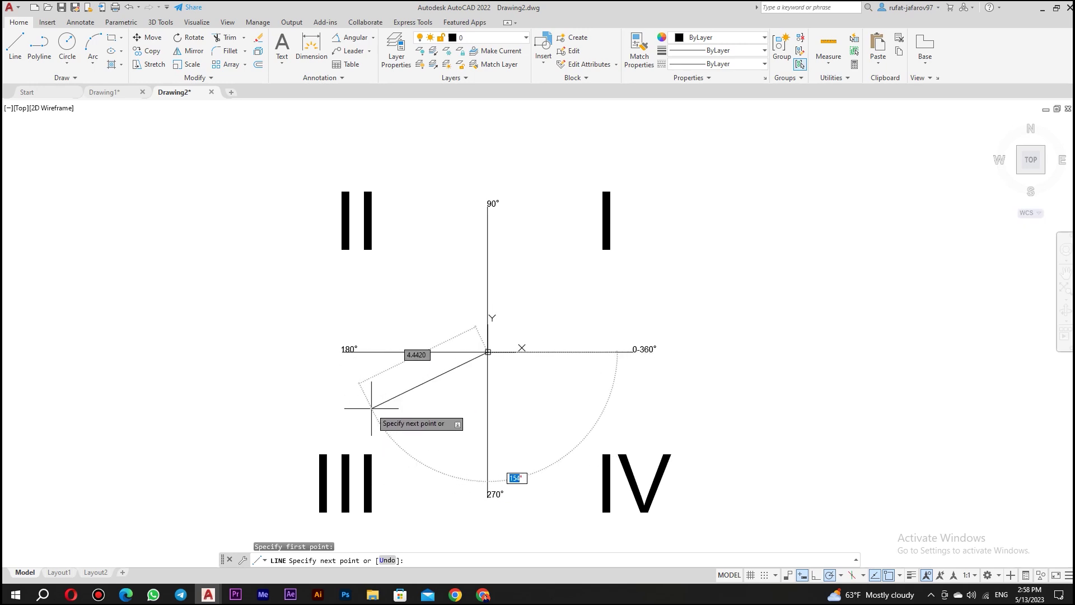
{"action": "type", "text": "<210"}
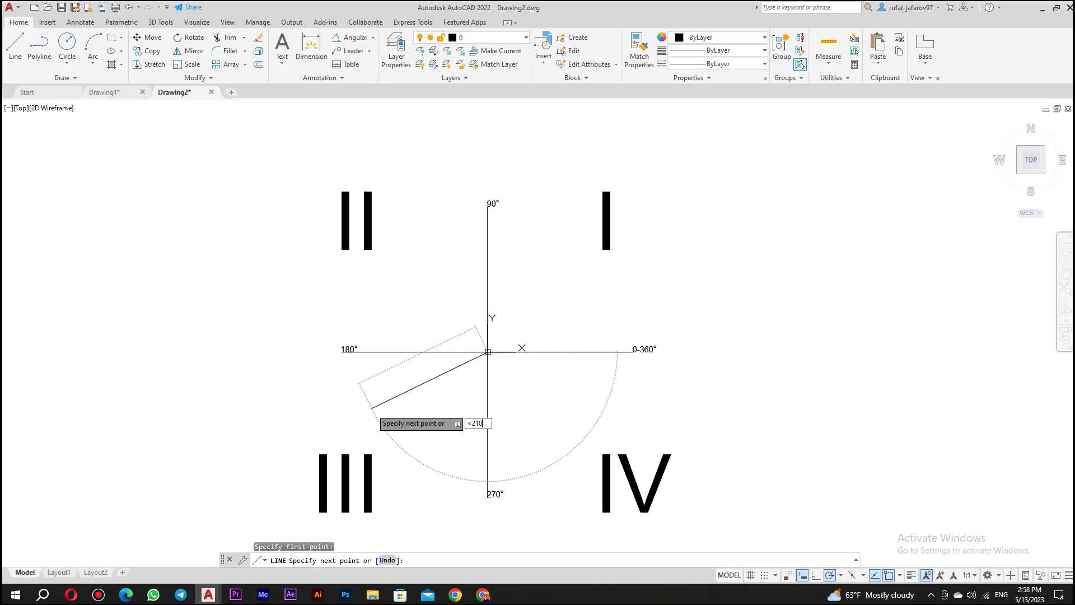
{"action": "key", "text": "Return"}
{"action": "type", "text": "5"}
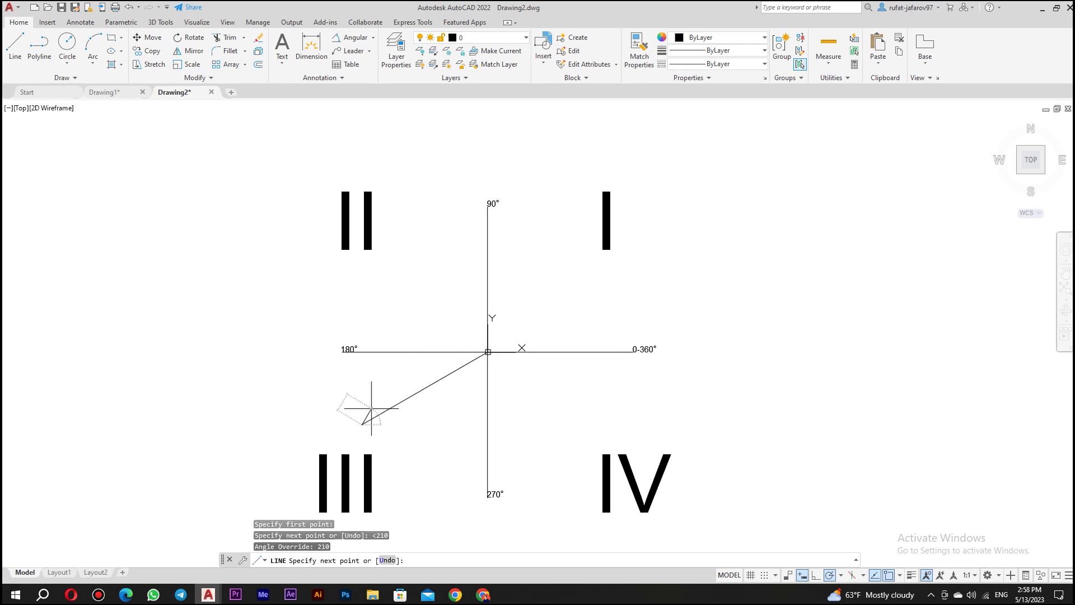
{"action": "key", "text": "Return"}
{"action": "right_click", "coordinate": [692, 233]}
{"action": "left_click", "coordinate": [714, 237]}
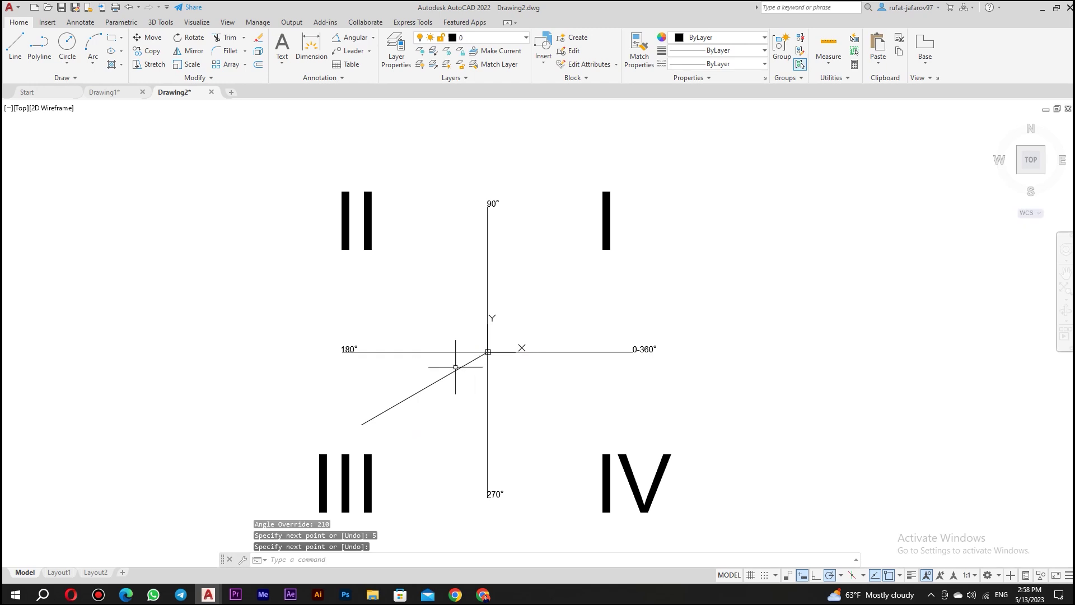
Begin a line from the origin toward quadrant IV, cancel it, and start a selection window.
{"action": "left_click", "coordinate": [15, 45]}
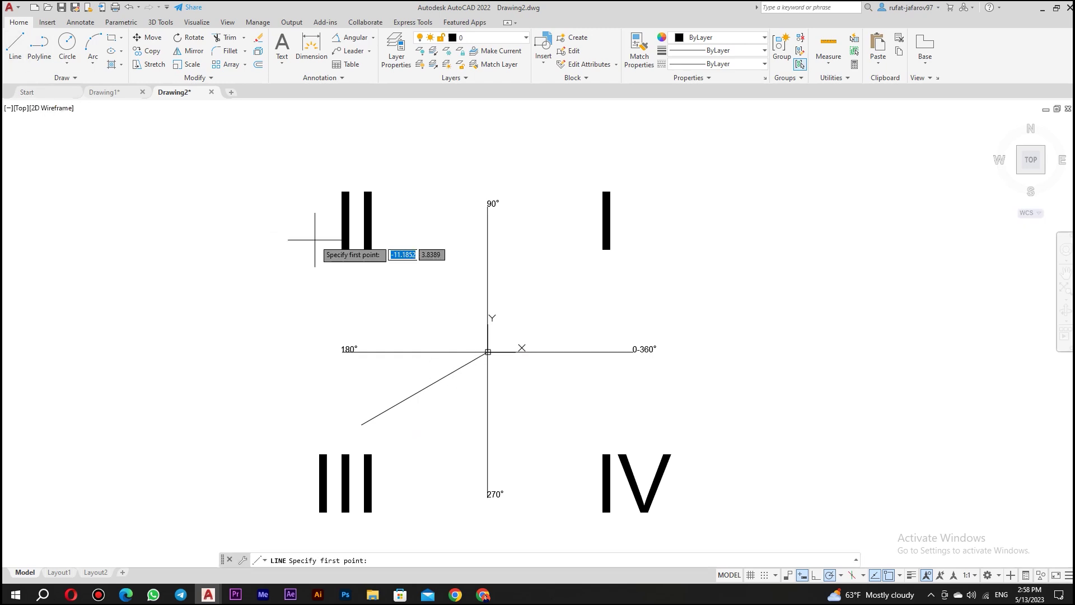
{"action": "left_click", "coordinate": [488, 352]}
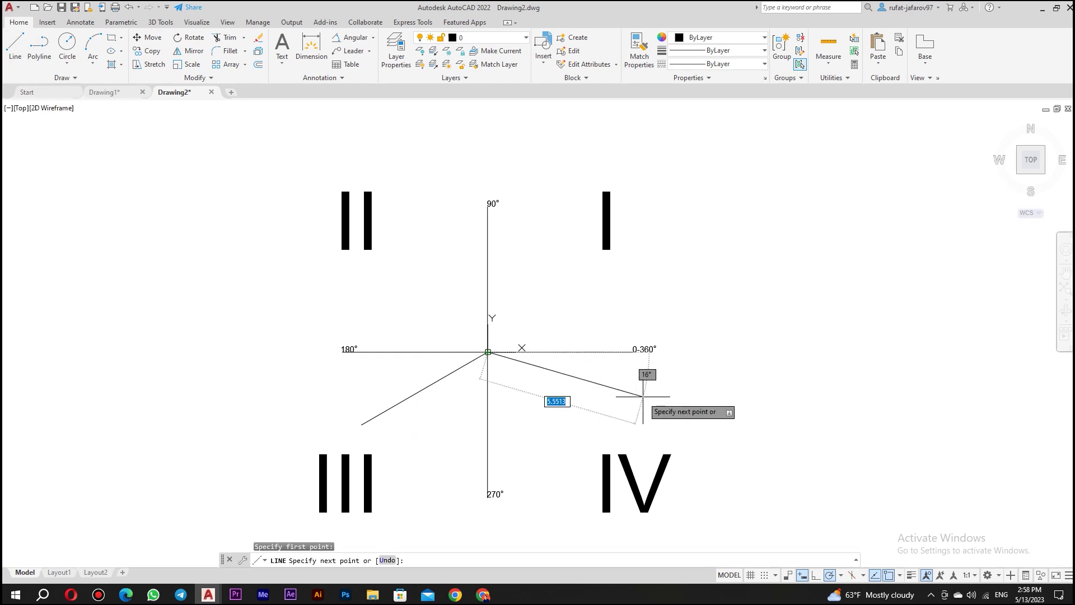
{"action": "key", "text": "Escape"}
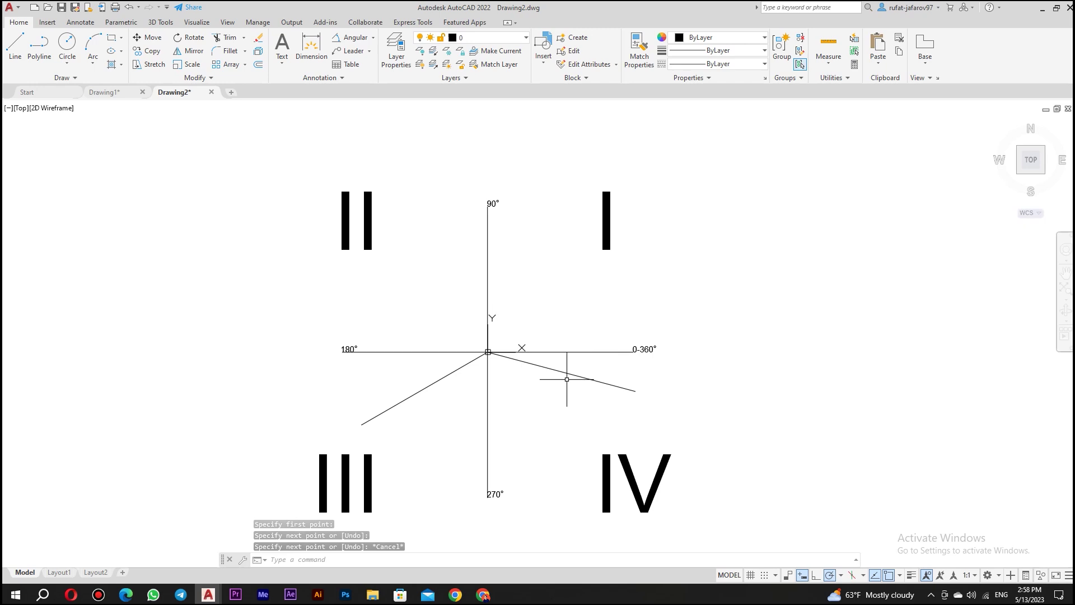
{"action": "left_click", "coordinate": [437, 373]}
Erase the 210° line and draw a 10-unit line from the origin at 345°.
{"action": "key", "text": "Delete"}
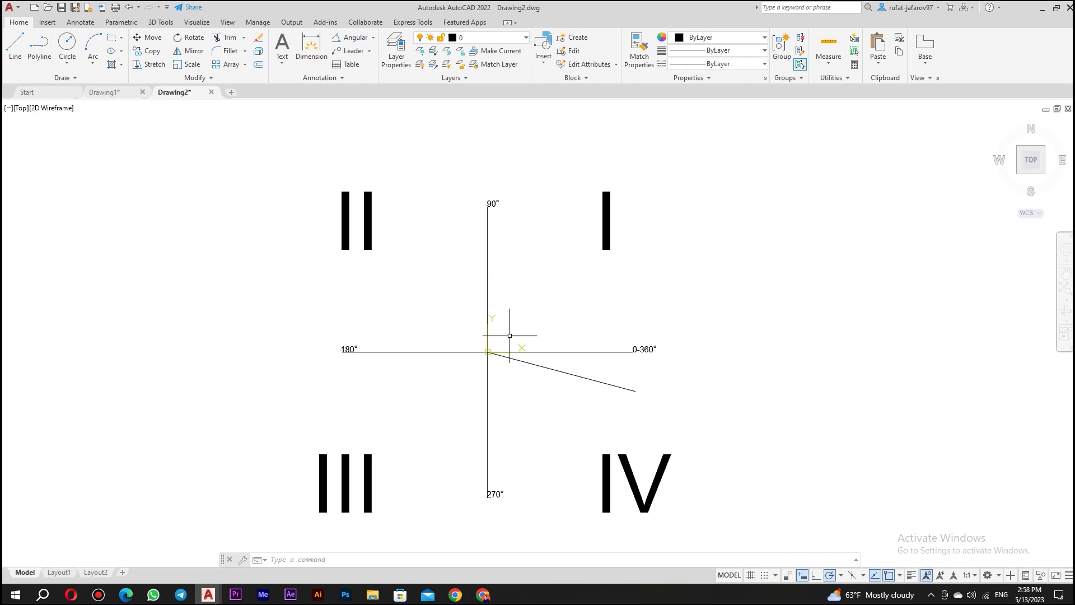
{"action": "left_click", "coordinate": [15, 44]}
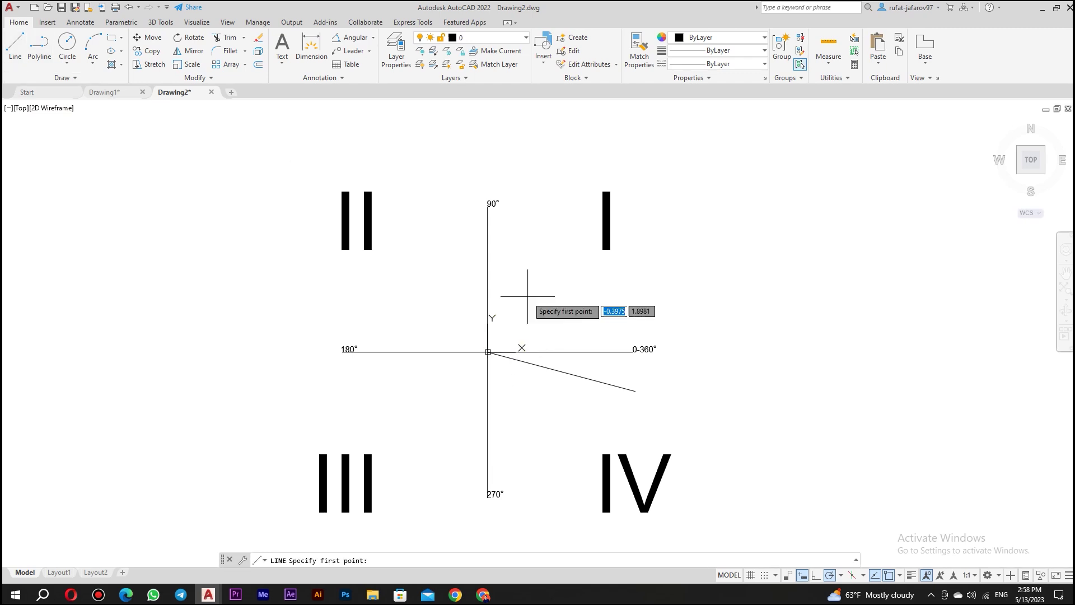
{"action": "left_click", "coordinate": [488, 352]}
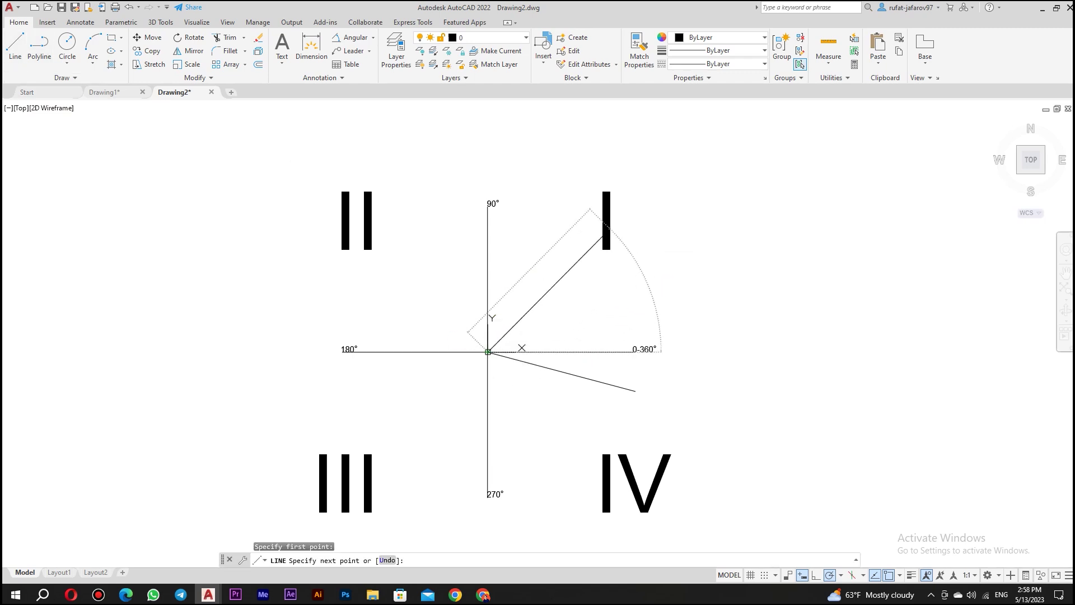
{"action": "type", "text": "<345"}
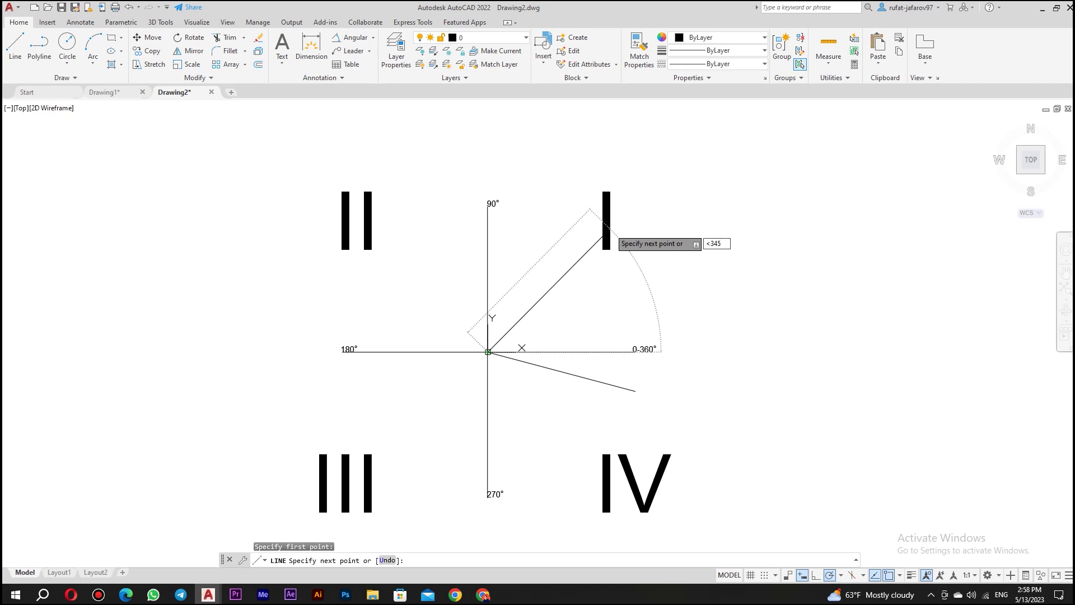
{"action": "key", "text": "Return"}
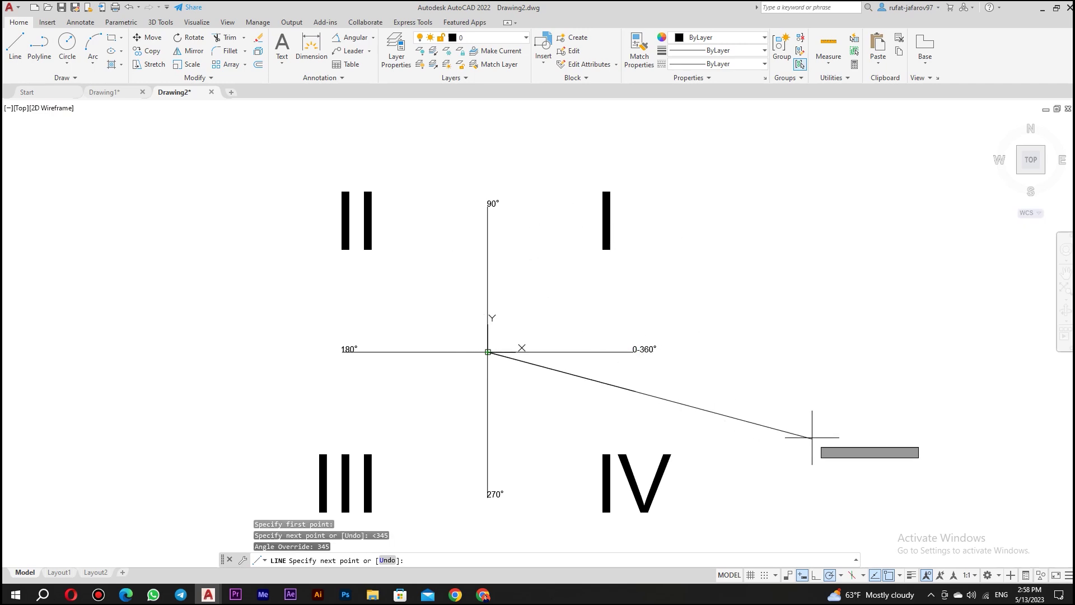
{"action": "type", "text": "10"}
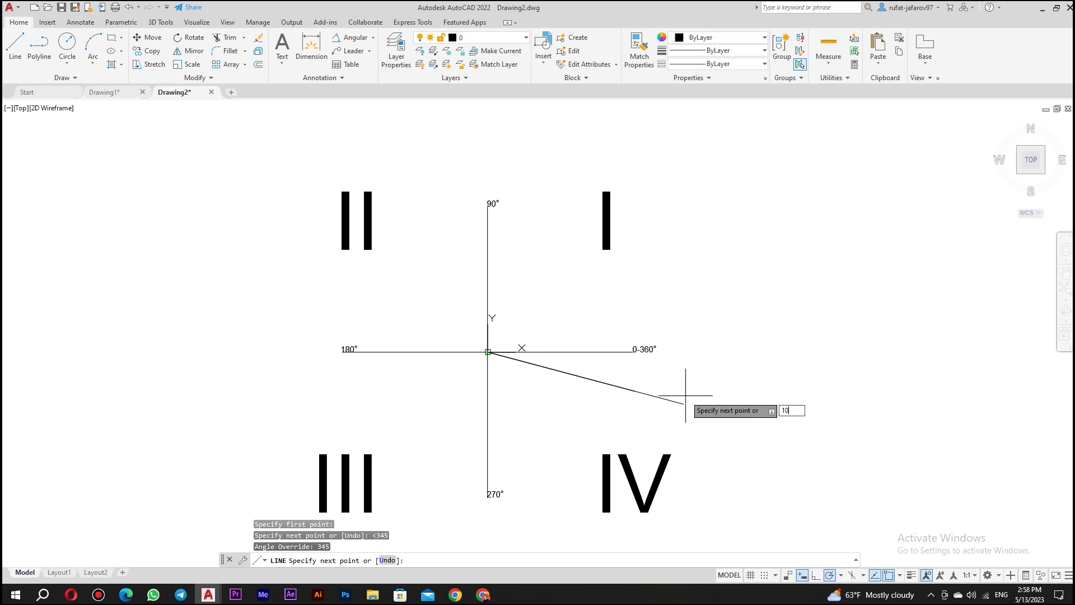
{"action": "key", "text": "Return"}
{"action": "right_click", "coordinate": [728, 383]}
{"action": "left_click", "coordinate": [740, 391]}
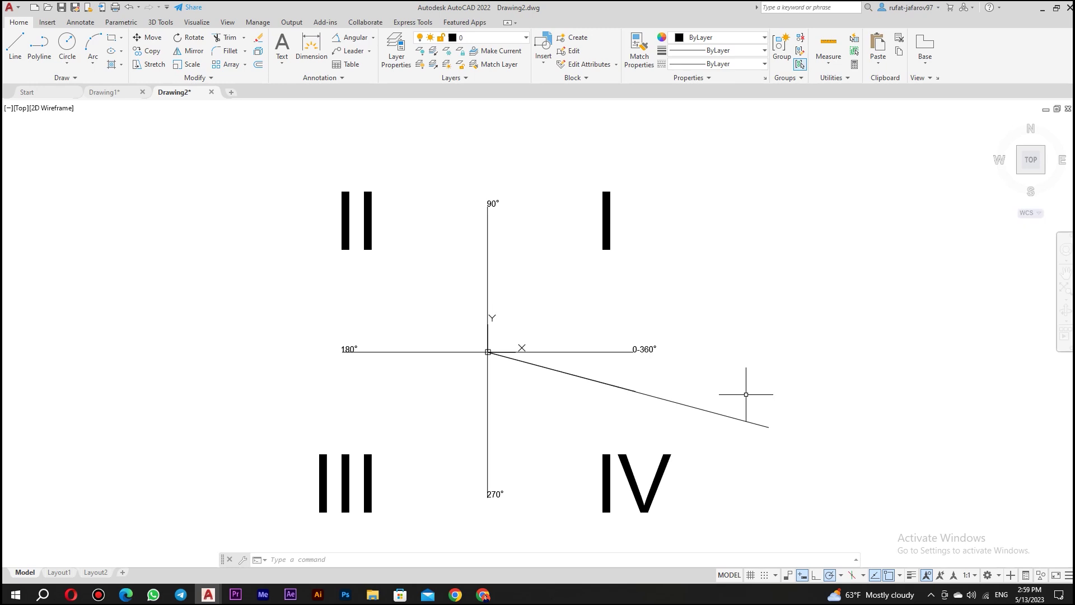
Crossing-select the remaining sloped lines and delete them.
{"action": "left_click", "coordinate": [644, 362]}
{"action": "left_click", "coordinate": [583, 412]}
{"action": "key", "text": "Delete"}
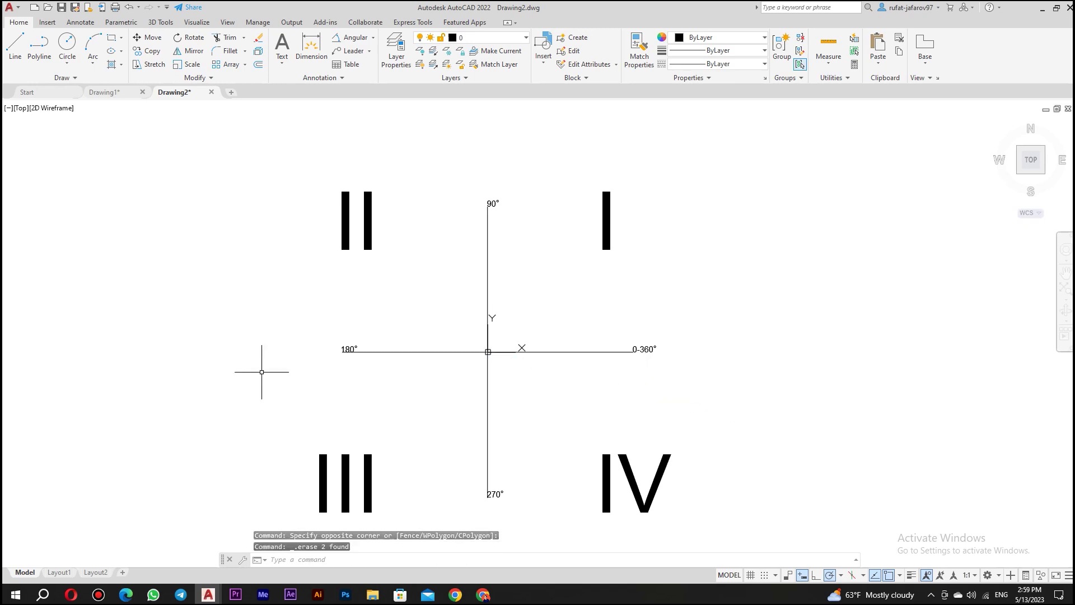
Window-select the axes, degree labels and numerals I–IV, group them, and center the group.
{"action": "scroll", "coordinate": [375, 270], "scroll_direction": "down", "scroll_amount": 2}
{"action": "left_click", "coordinate": [638, 171]}
{"action": "left_click", "coordinate": [370, 379]}
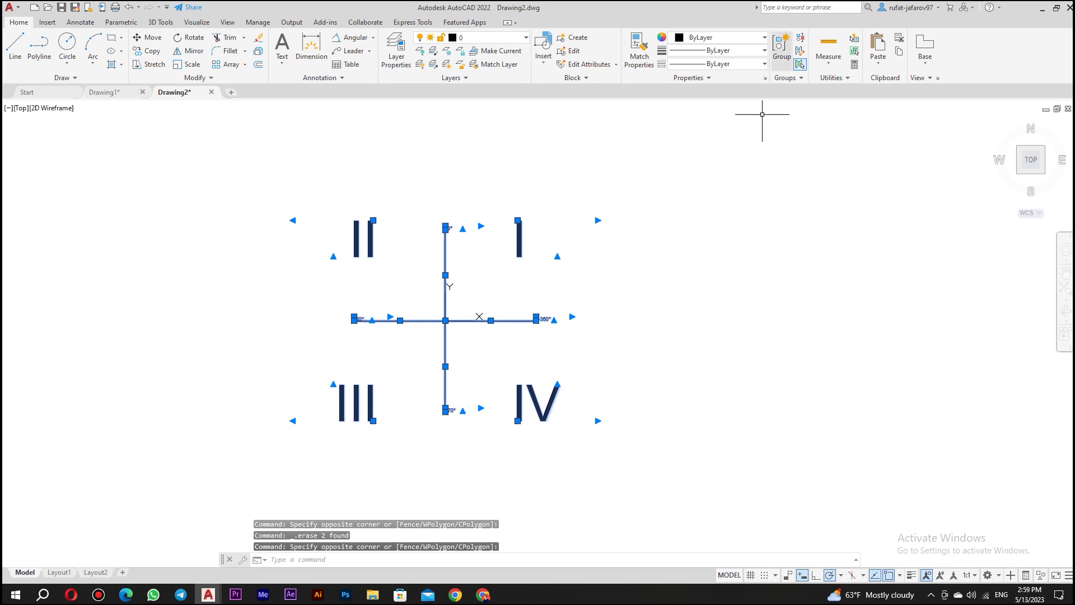
{"action": "left_click", "coordinate": [782, 46]}
{"action": "left_click", "coordinate": [518, 232]}
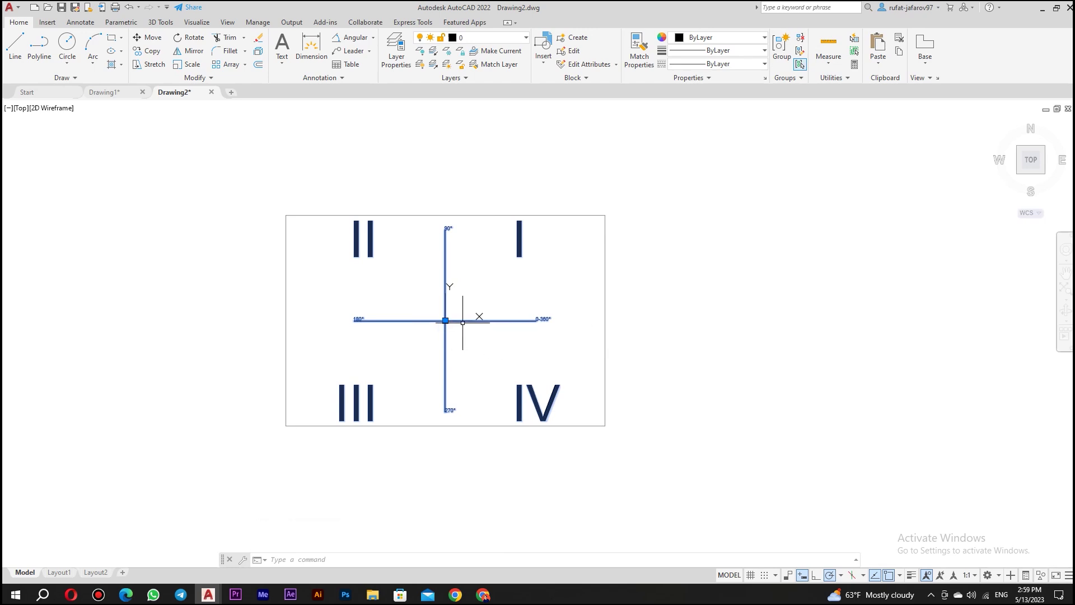
{"action": "scroll", "coordinate": [494, 289], "scroll_direction": "up", "scroll_amount": 2}
{"action": "mouse_move", "coordinate": [497, 291]}
{"action": "middle_mouse_down"}
{"action": "mouse_move", "coordinate": [656, 301]}
{"action": "mouse_move", "coordinate": [613, 279]}
{"action": "middle_mouse_up"}
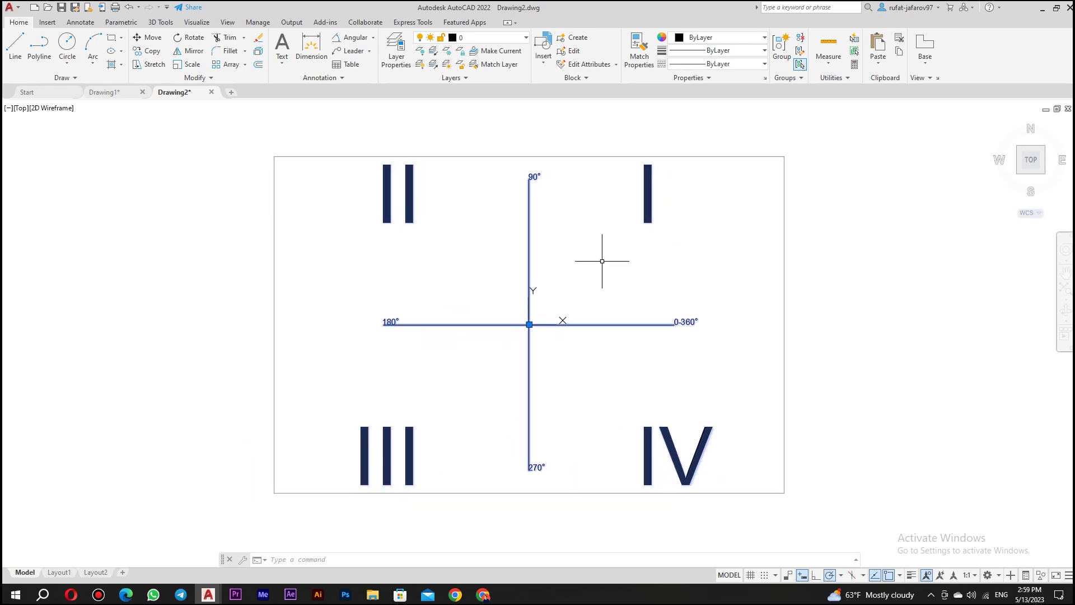